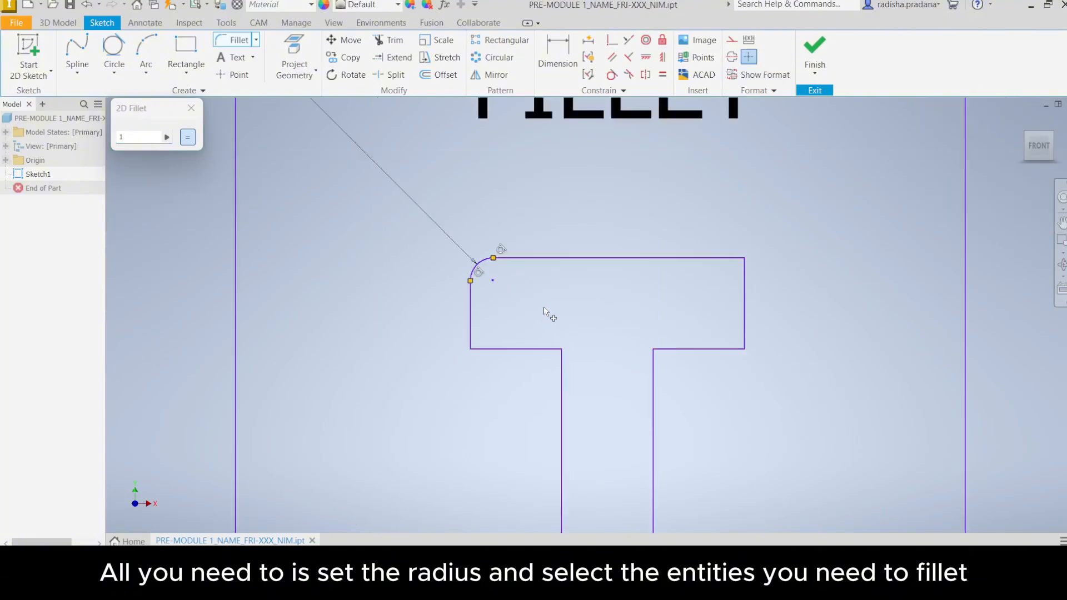
Fillet the T shape's three remaining crossbar corners and the two inner corners at the stem with radius 1.
{"action": "middle_click_drag", "start_coordinate": [542, 311], "coordinate": [510, 277]}
{"action": "left_click", "coordinate": [438, 295]}
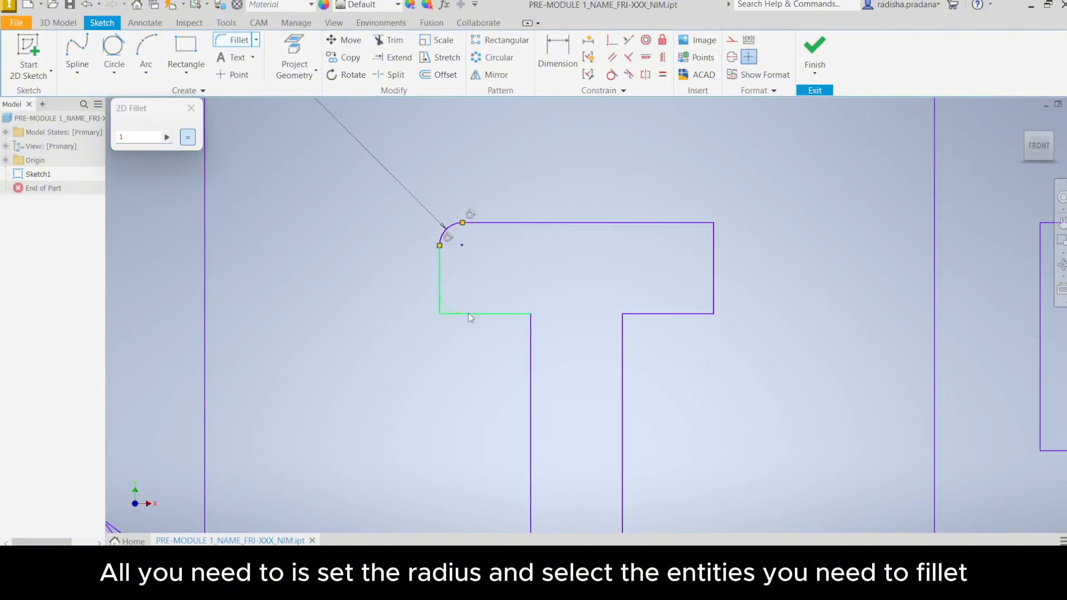
{"action": "left_click", "coordinate": [470, 314]}
{"action": "left_click", "coordinate": [712, 240]}
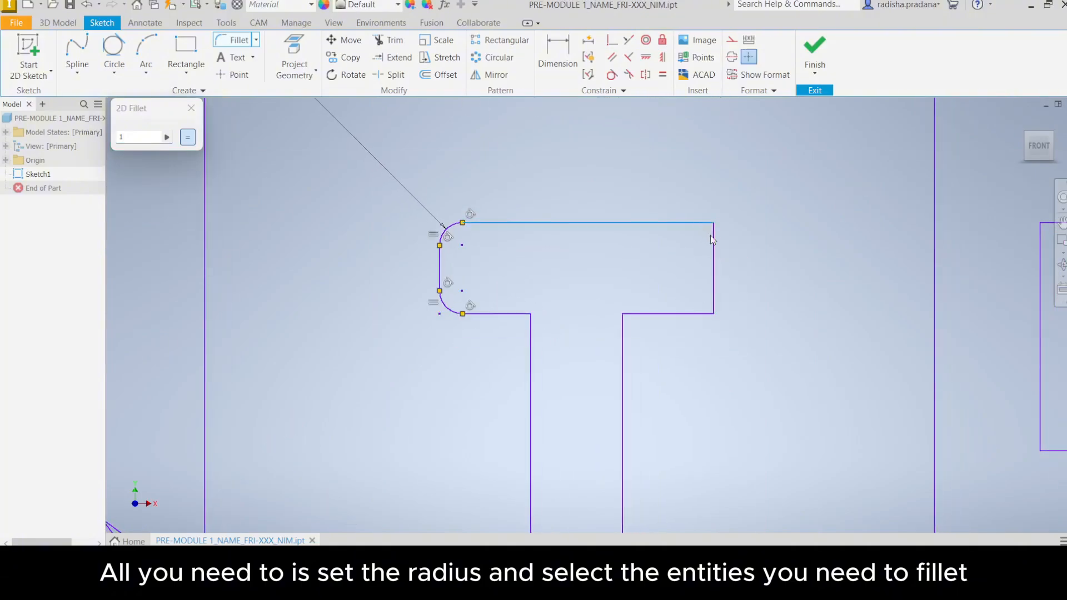
{"action": "left_click", "coordinate": [705, 223]}
{"action": "left_click", "coordinate": [714, 303]}
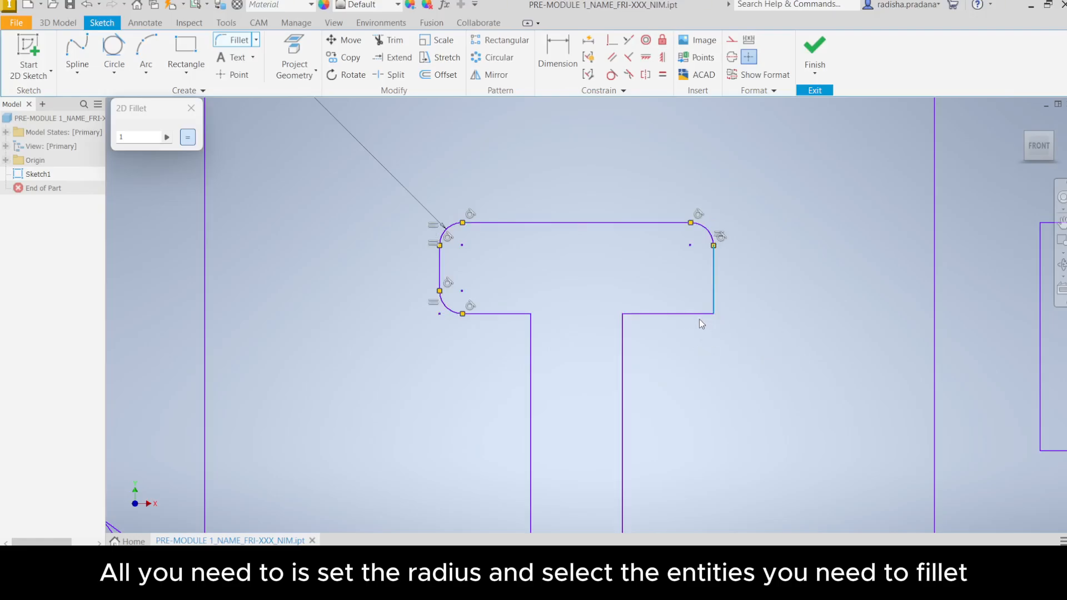
{"action": "left_click", "coordinate": [699, 315]}
{"action": "left_click", "coordinate": [530, 318]}
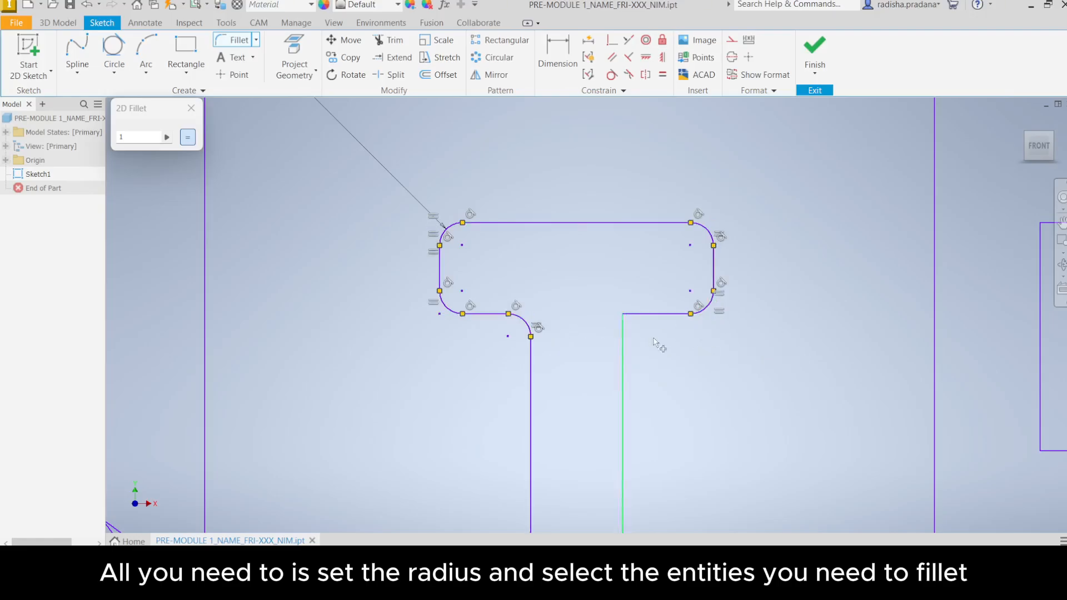
{"action": "left_click", "coordinate": [635, 315]}
{"action": "left_click", "coordinate": [623, 323]}
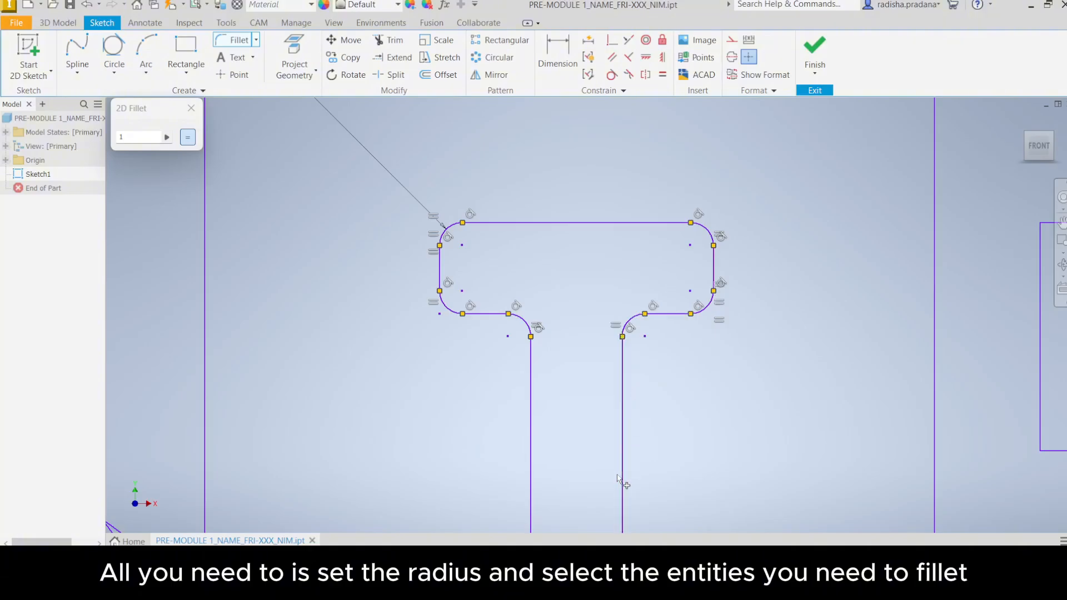
Fillet both lower corners of the T's stem with radius 1 and place the radius dimension just above the crossbar.
{"action": "middle_click_drag", "start_coordinate": [624, 484], "coordinate": [612, 353]}
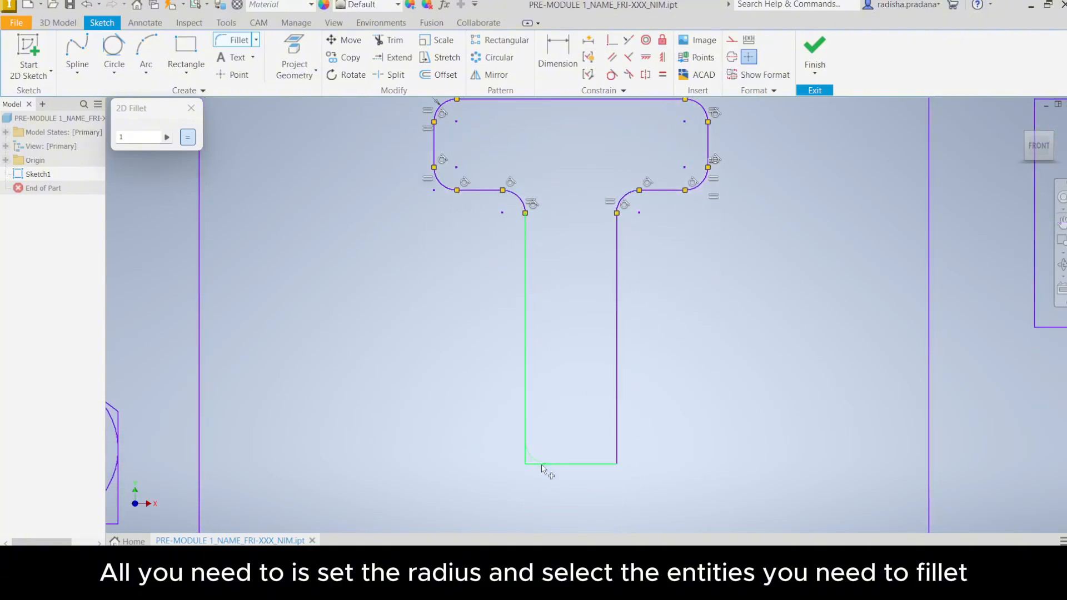
{"action": "left_click", "coordinate": [542, 464]}
{"action": "left_click", "coordinate": [617, 445]}
{"action": "left_click", "coordinate": [602, 464]}
{"action": "scroll", "coordinate": [595, 378], "scroll_direction": "down", "scroll_amount": 5}
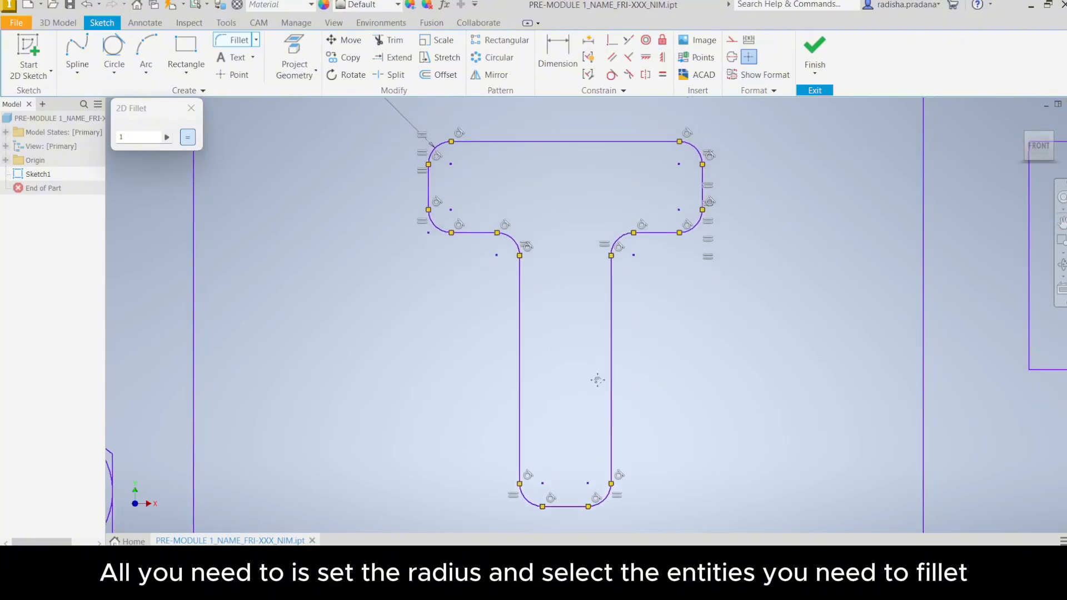
{"action": "scroll", "coordinate": [587, 387], "scroll_direction": "down", "scroll_amount": 2}
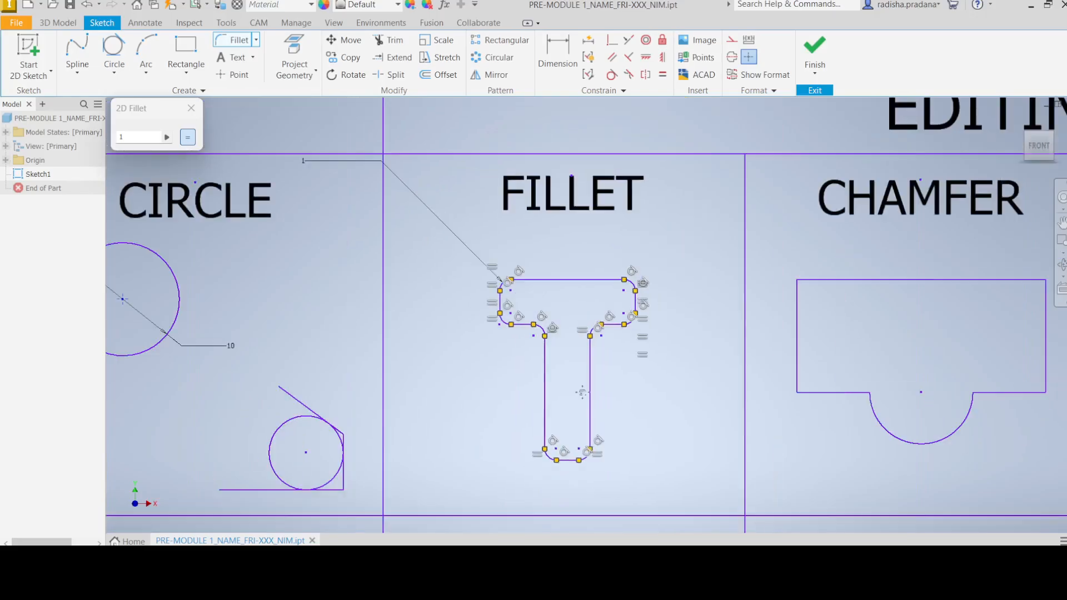
{"action": "left_click", "coordinate": [192, 108]}
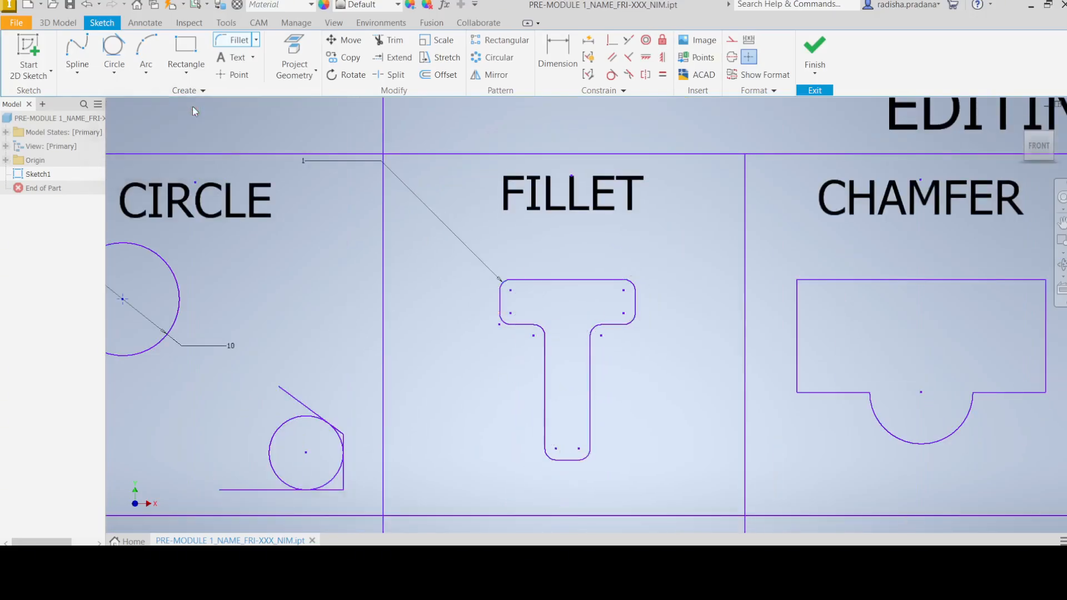
{"action": "left_click_drag", "start_coordinate": [381, 160], "coordinate": [489, 245]}
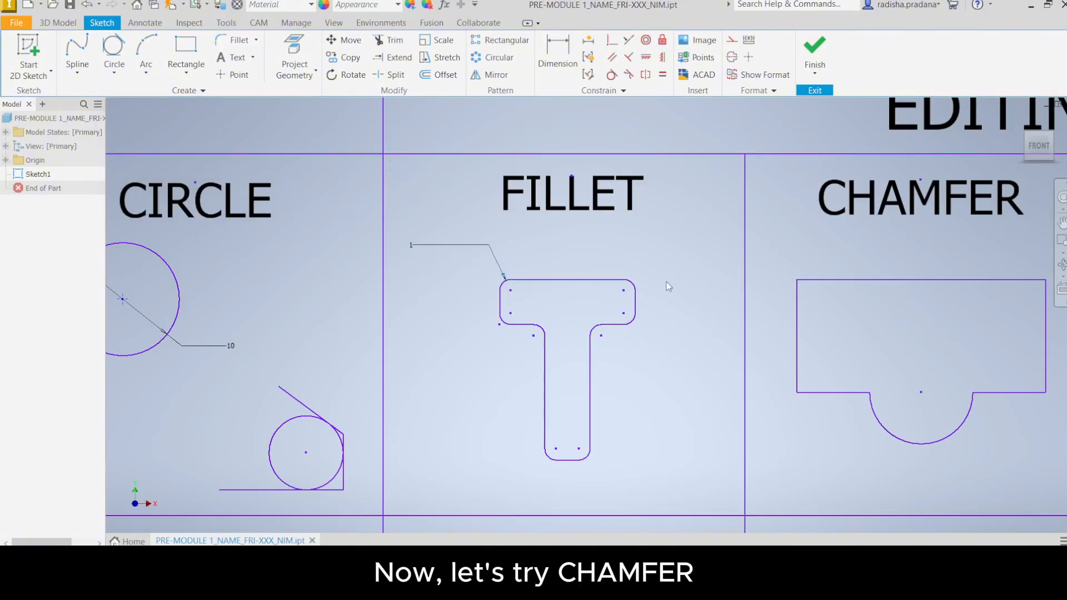
Chamfer the two upper corners of the shape under CHAMFER with an equal distance of 3 mm.
{"action": "middle_click_drag", "start_coordinate": [695, 324], "coordinate": [412, 326]}
{"action": "scroll", "coordinate": [474, 319], "scroll_direction": "up", "scroll_amount": 4}
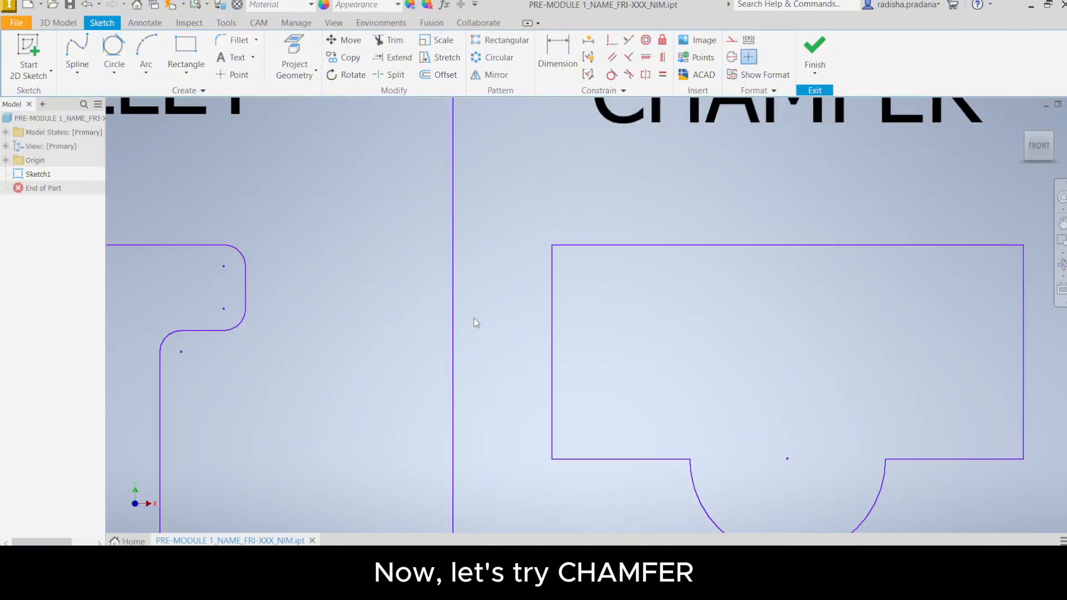
{"action": "scroll", "coordinate": [473, 318], "scroll_direction": "down", "scroll_amount": 6}
{"action": "left_click", "coordinate": [570, 263]}
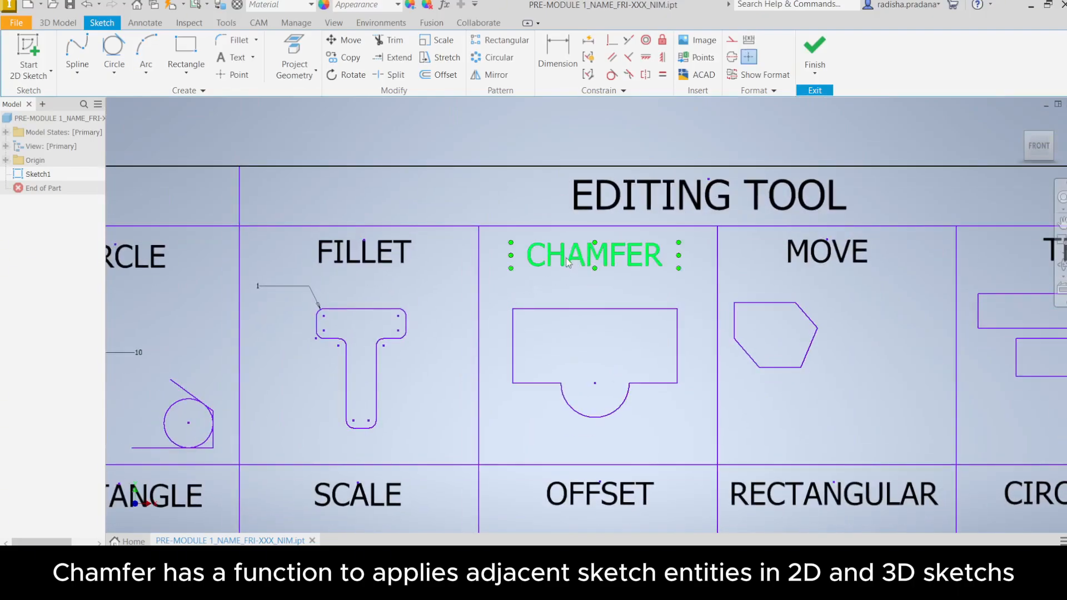
{"action": "left_click", "coordinate": [443, 340]}
{"action": "left_click", "coordinate": [257, 41]}
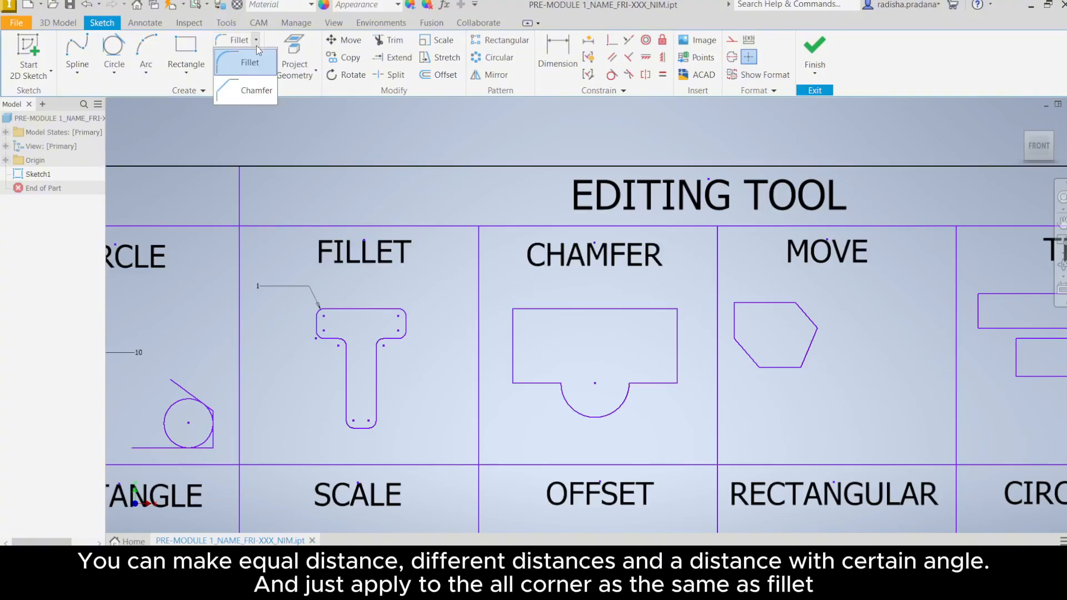
{"action": "left_click", "coordinate": [242, 87]}
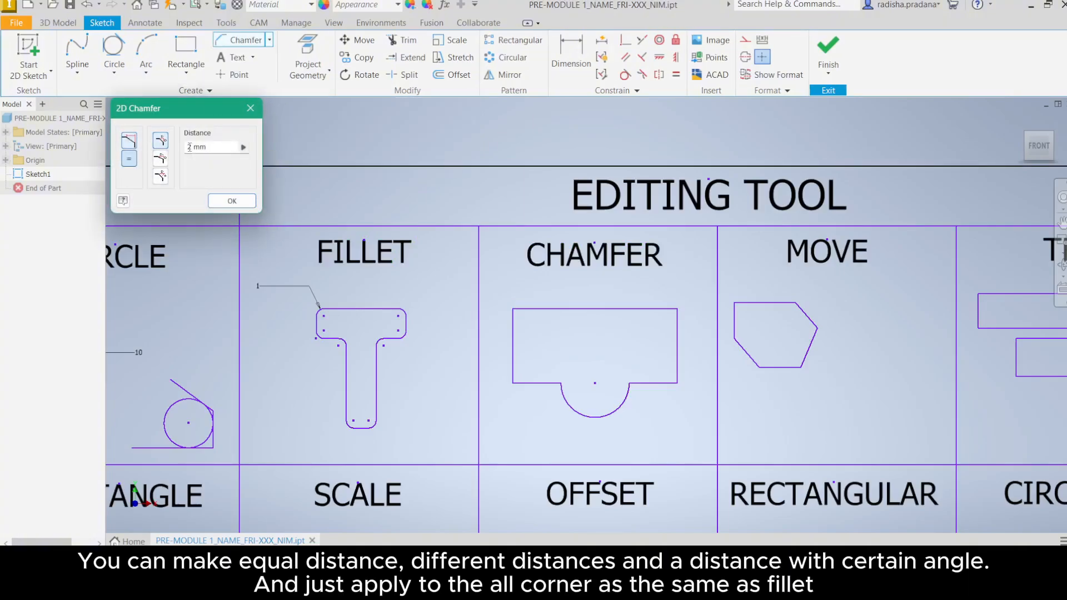
{"action": "left_click", "coordinate": [516, 328]}
{"action": "left_click", "coordinate": [528, 310]}
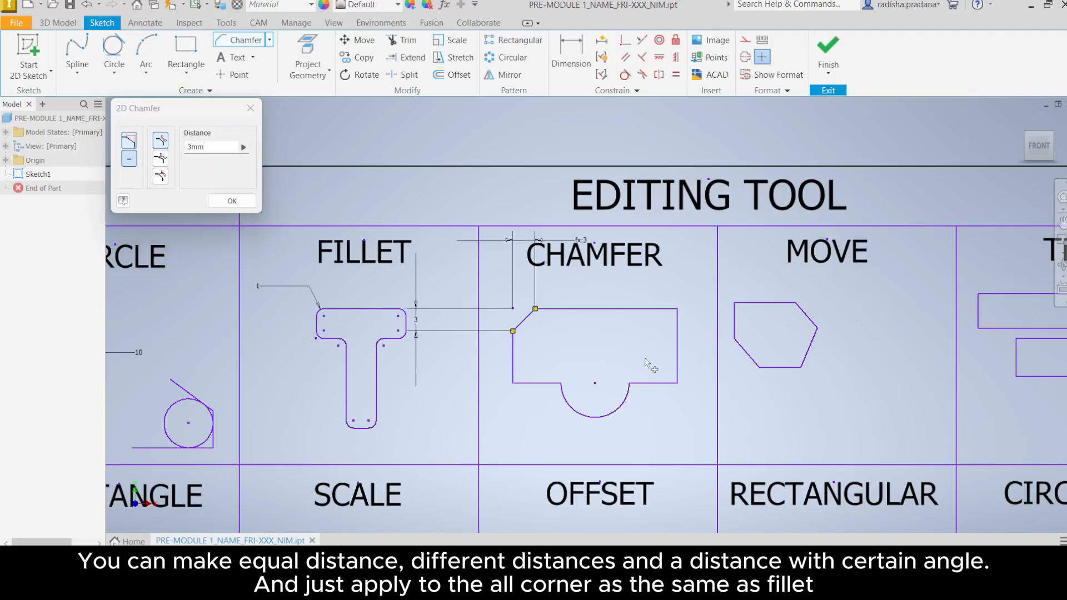
{"action": "left_click", "coordinate": [668, 315]}
{"action": "left_click", "coordinate": [678, 328]}
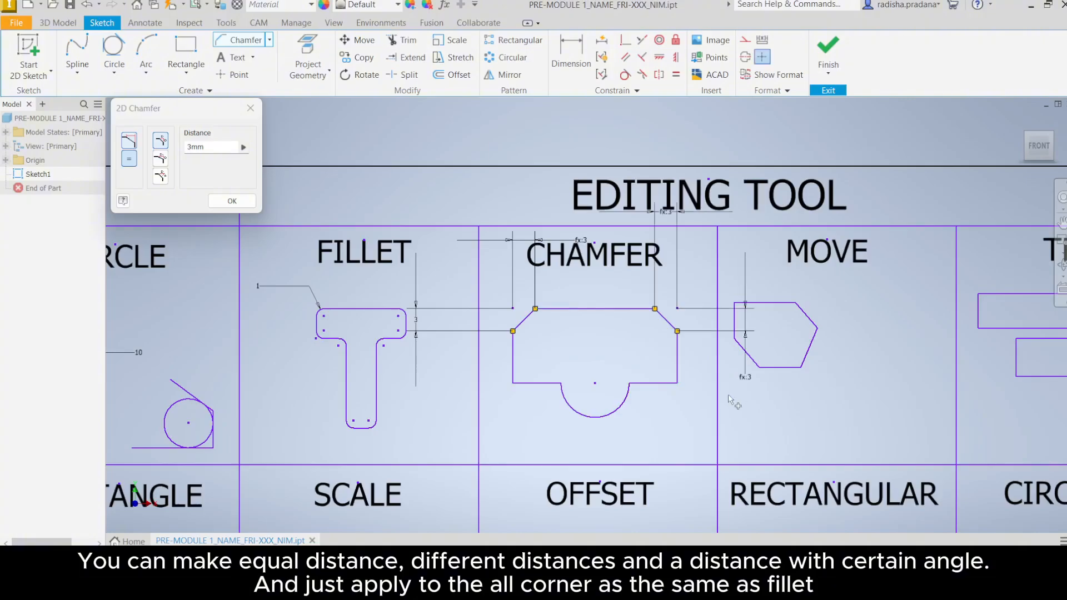
Chamfer the two lower outer corners of the shape under CHAMFER with an equal distance of 2 mm.
{"action": "double_click", "coordinate": [191, 148]}
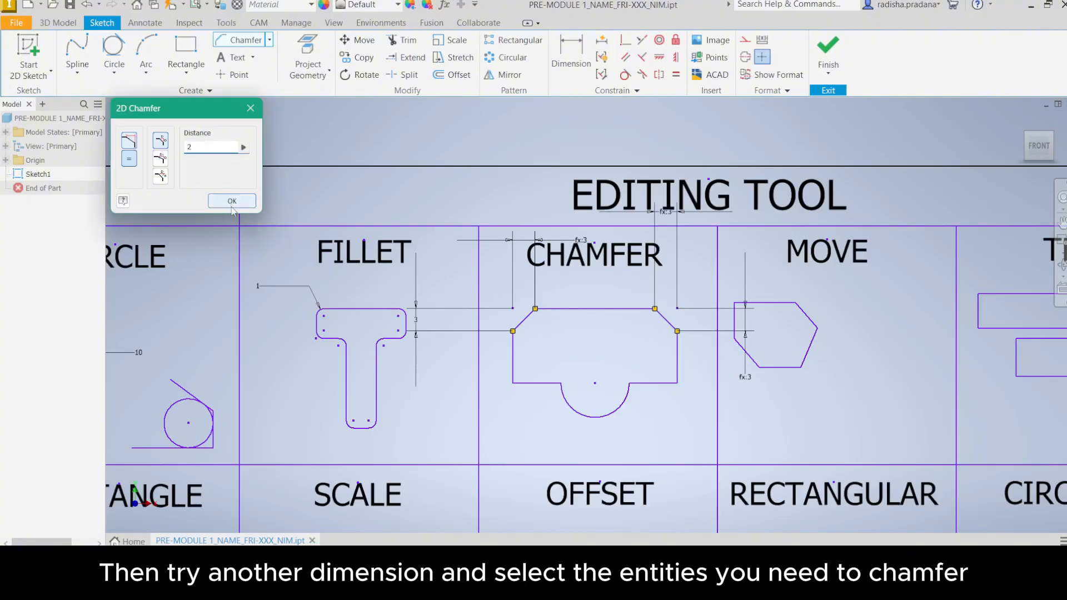
{"action": "left_click", "coordinate": [513, 361]}
{"action": "left_click", "coordinate": [529, 382]}
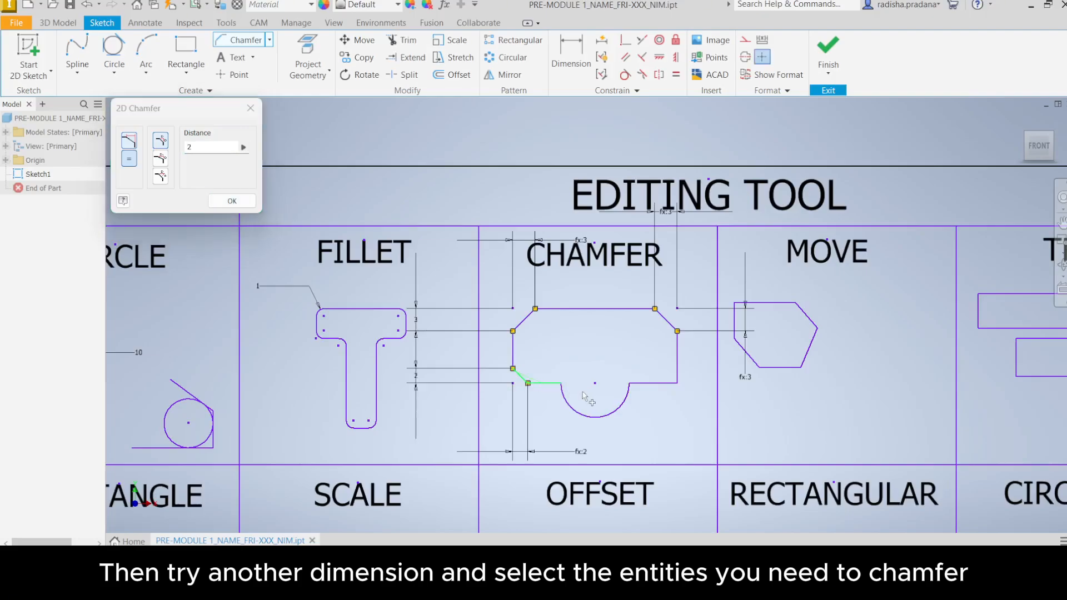
{"action": "left_click", "coordinate": [663, 383]}
{"action": "left_click", "coordinate": [678, 375]}
{"action": "left_click", "coordinate": [231, 202]}
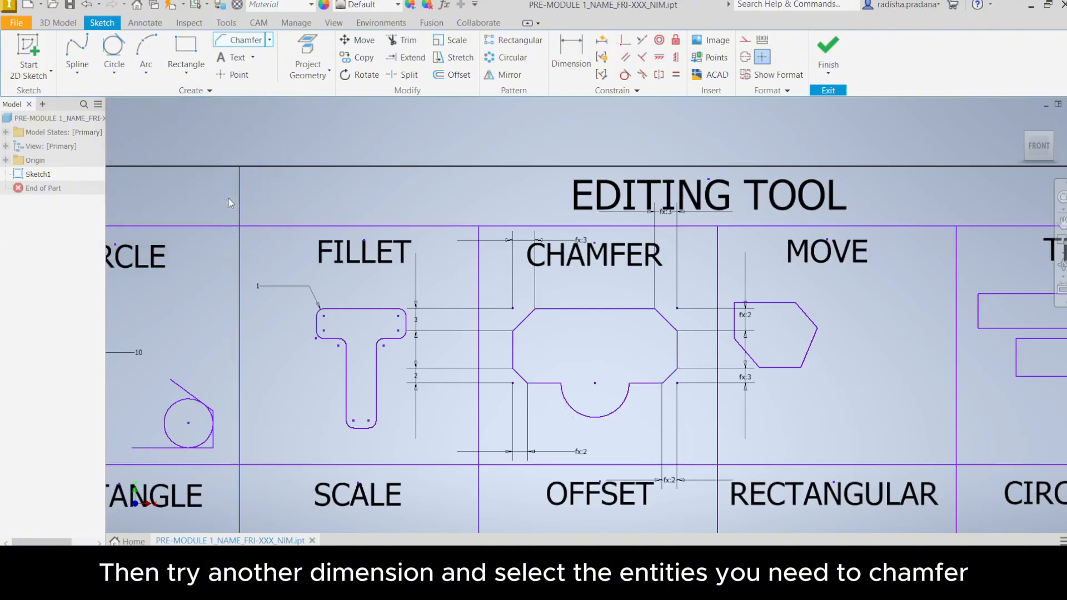
Delete the horizontal and vertical dimensions of both chamfers on the left side of the CHAMFER shape.
{"action": "right_click", "coordinate": [420, 321]}
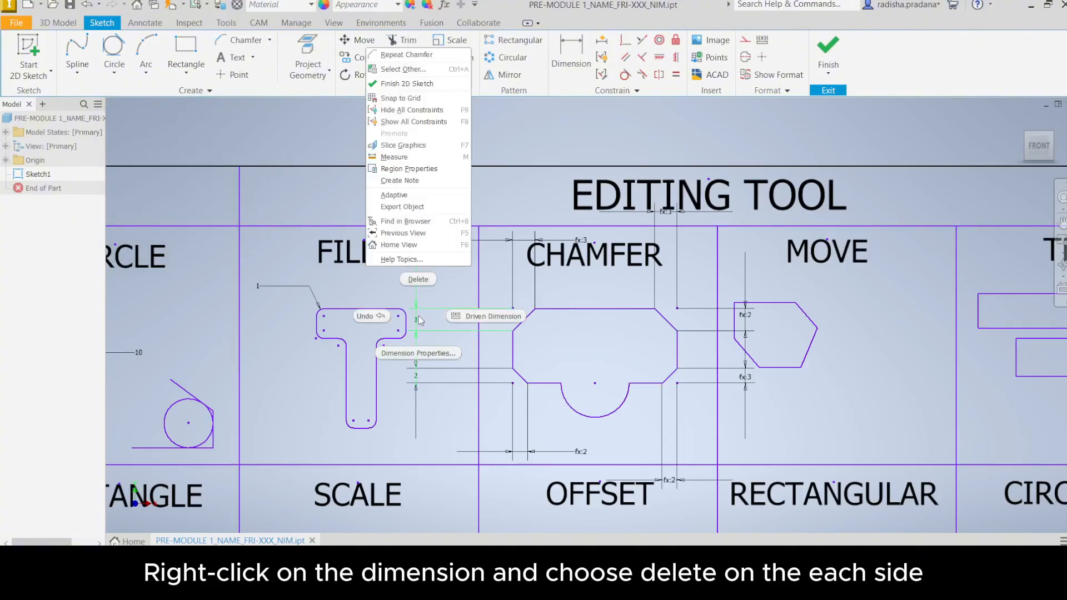
{"action": "left_click", "coordinate": [420, 279]}
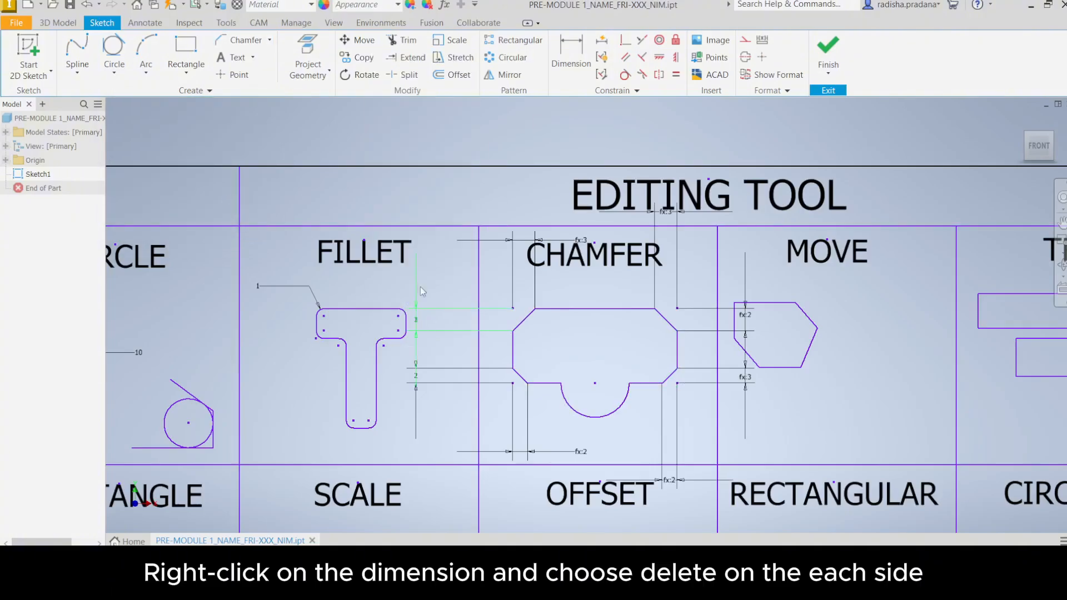
{"action": "right_click", "coordinate": [418, 381]}
{"action": "left_click", "coordinate": [425, 347]}
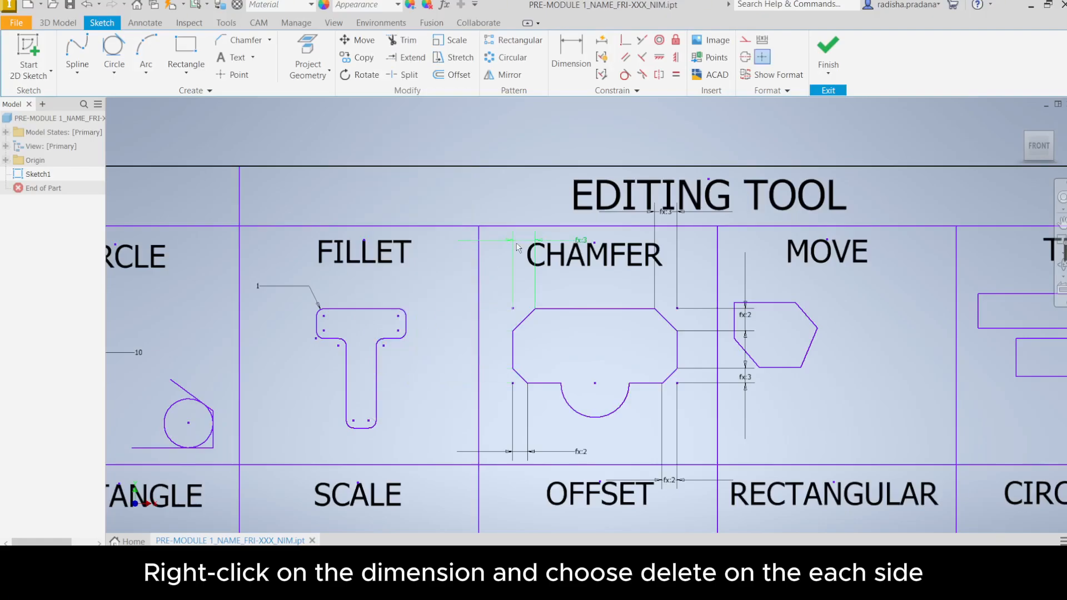
{"action": "right_click", "coordinate": [518, 248]}
{"action": "left_click", "coordinate": [515, 206]}
{"action": "right_click", "coordinate": [528, 453]}
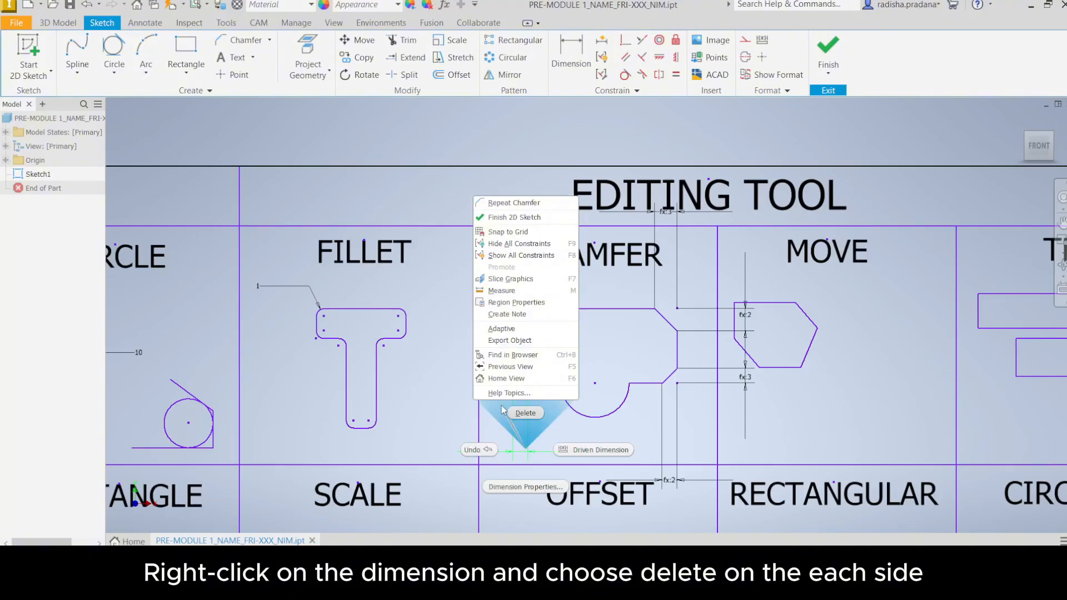
{"action": "left_click", "coordinate": [525, 416]}
Delete the horizontal and vertical dimensions of both chamfers on the right side of the CHAMFER shape.
{"action": "right_click", "coordinate": [669, 216]}
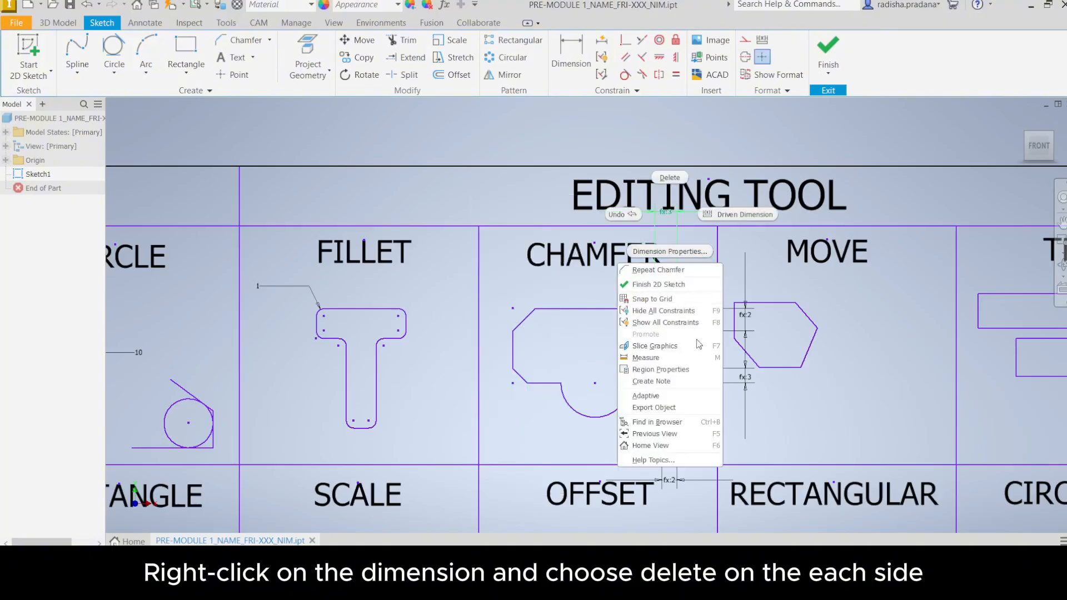
{"action": "left_click", "coordinate": [665, 179]}
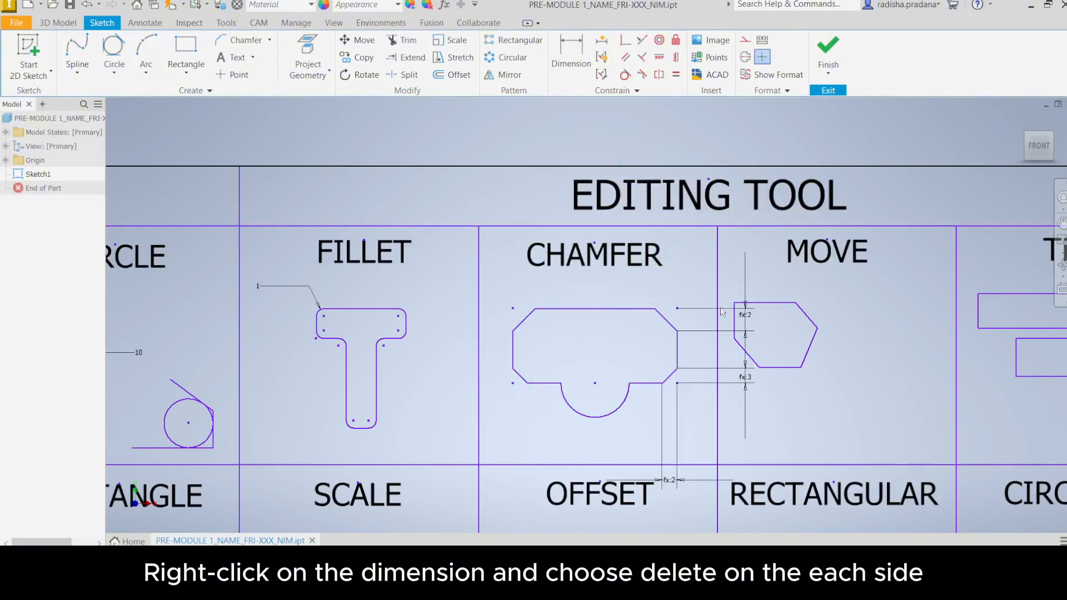
{"action": "right_click", "coordinate": [749, 318]}
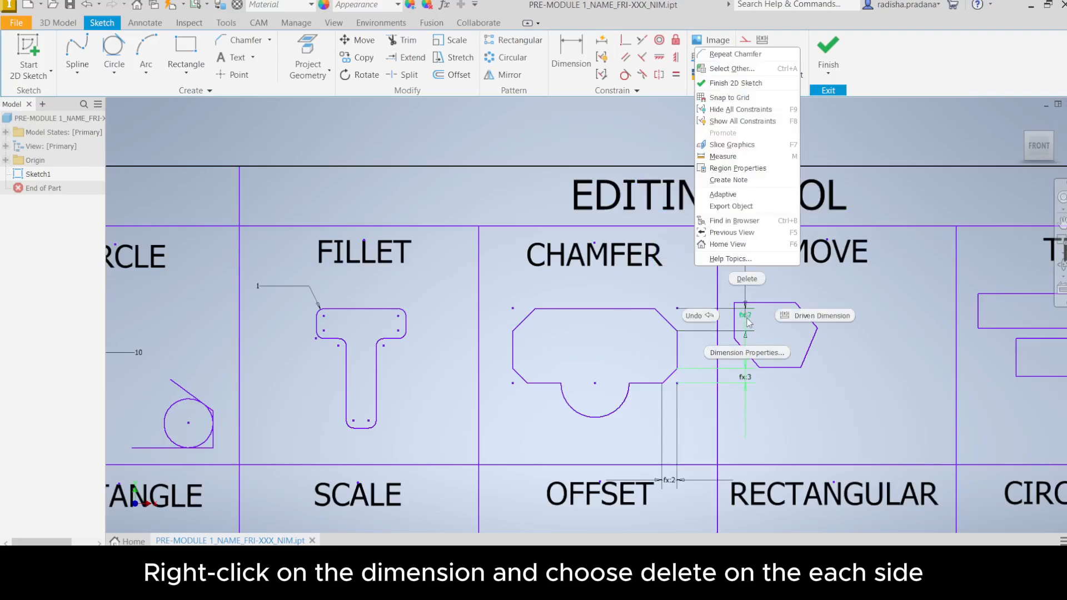
{"action": "left_click", "coordinate": [747, 281]}
{"action": "right_click", "coordinate": [752, 329]}
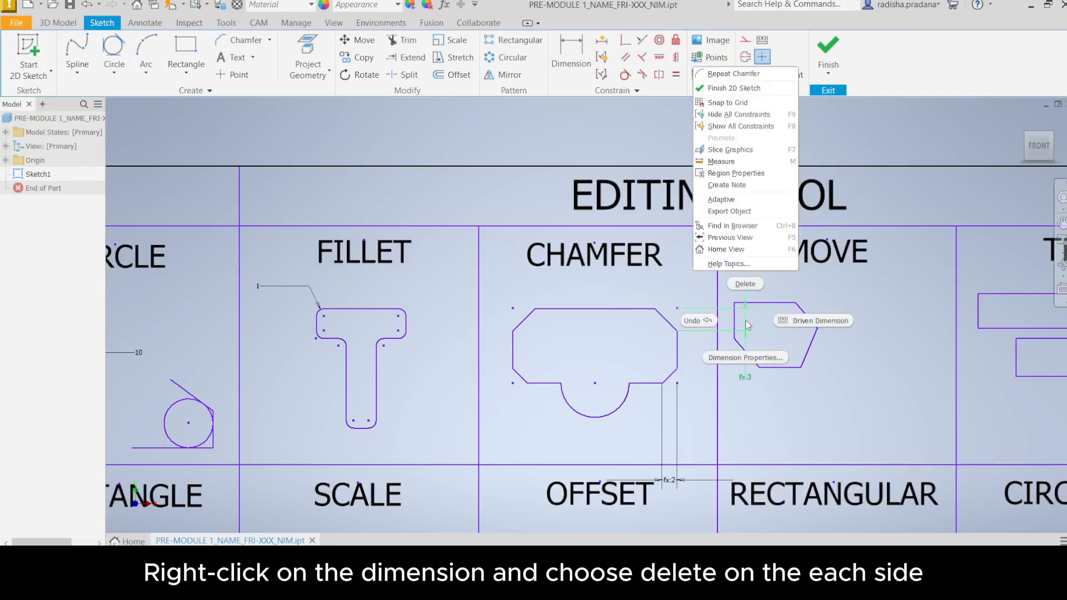
{"action": "left_click", "coordinate": [747, 282]}
{"action": "left_click_drag", "start_coordinate": [670, 477], "coordinate": [639, 434]}
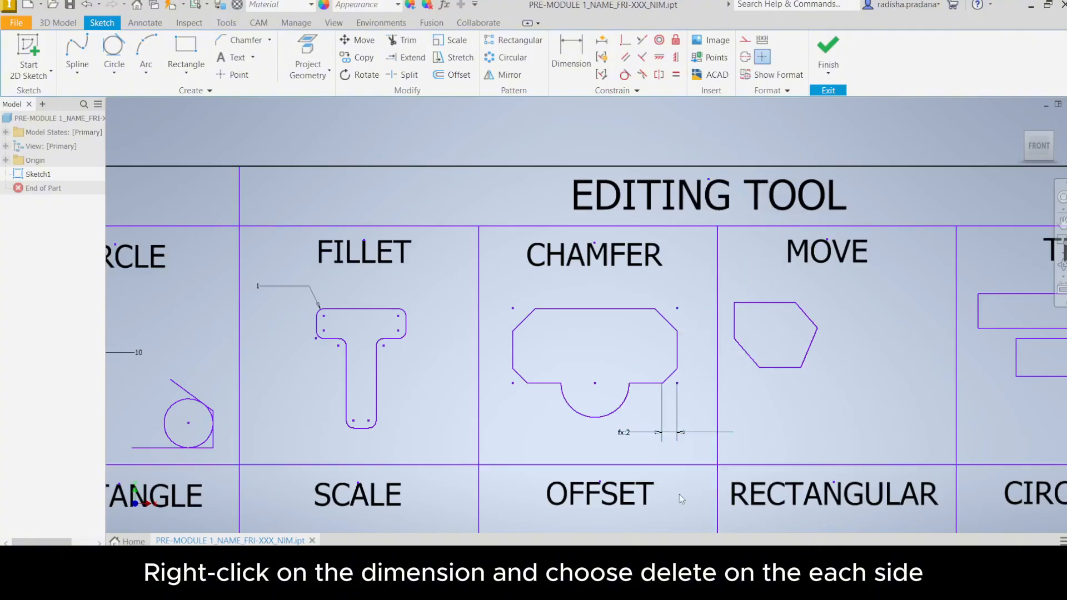
{"action": "right_click", "coordinate": [665, 429]}
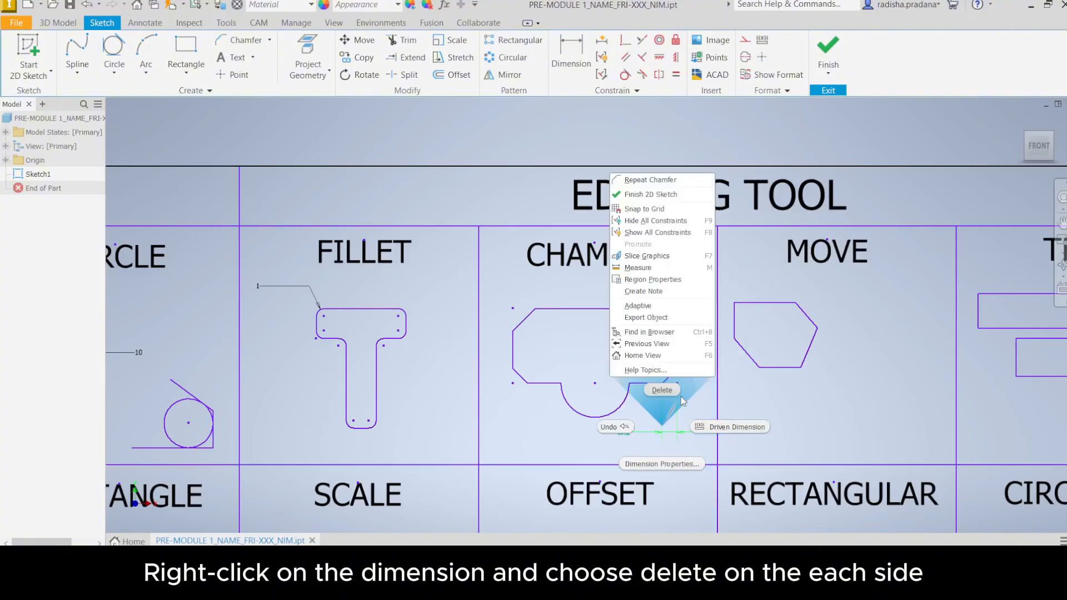
{"action": "left_click", "coordinate": [683, 396]}
Move the whole polygon under MOVE by its lower-right vertex into the lower-right area of its table cell.
{"action": "mouse_move", "coordinate": [689, 367]}
{"action": "middle_mouse_down"}
{"action": "mouse_move", "coordinate": [670, 381]}
{"action": "mouse_move", "coordinate": [448, 367]}
{"action": "middle_mouse_up"}
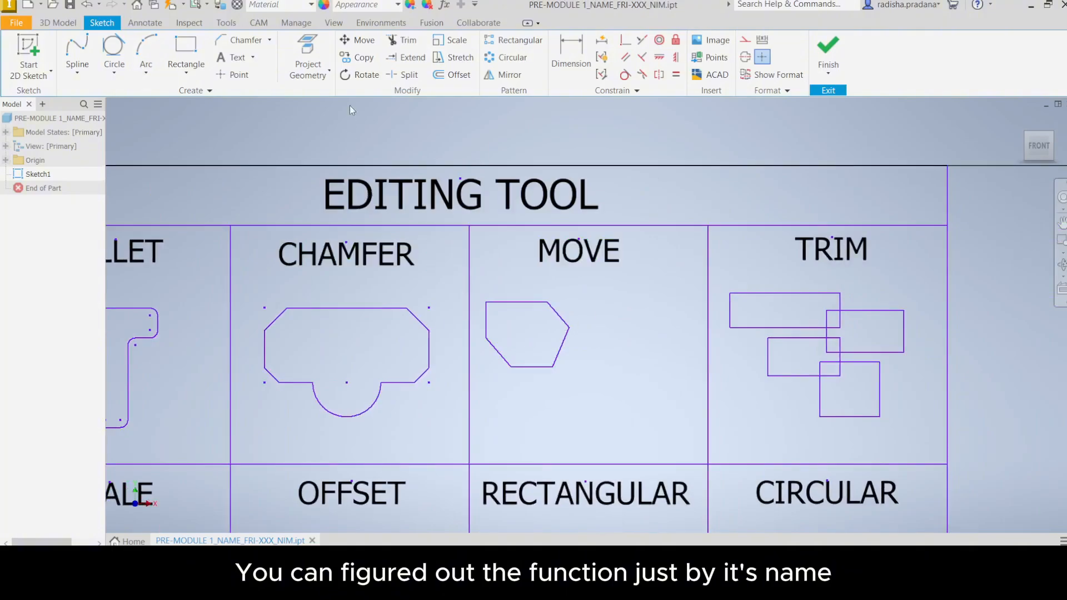
{"action": "left_click", "coordinate": [359, 45]}
{"action": "left_click_drag", "start_coordinate": [476, 291], "coordinate": [580, 378]}
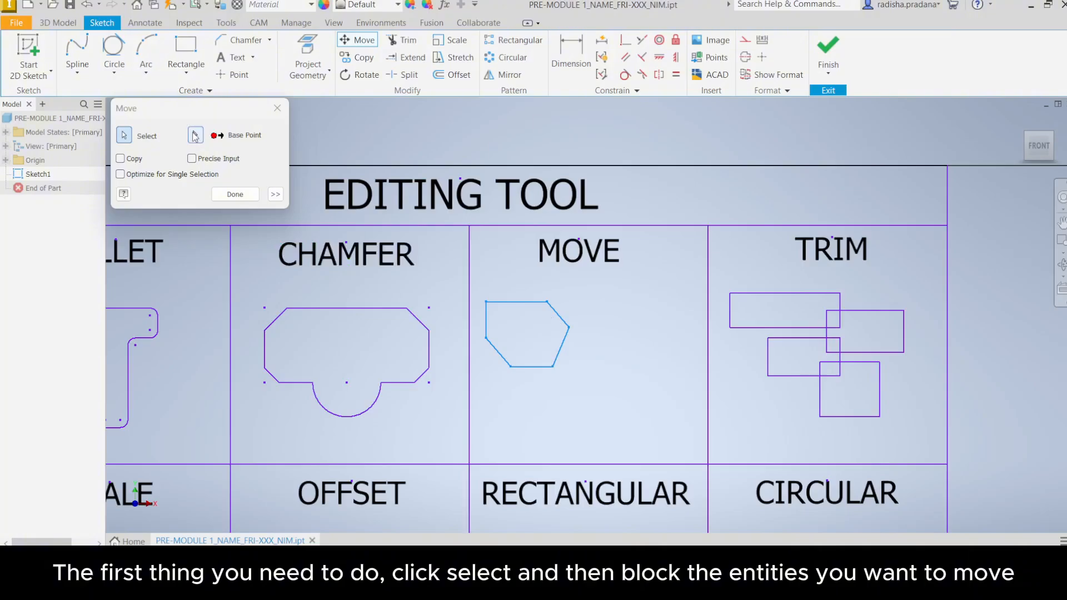
{"action": "left_click", "coordinate": [195, 136]}
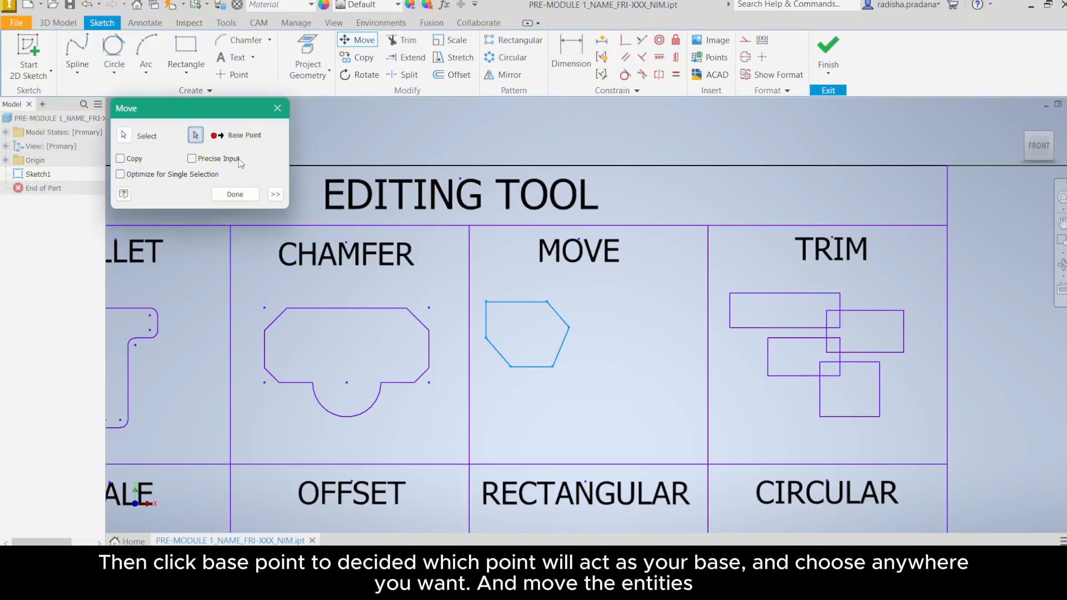
{"action": "left_click", "coordinate": [554, 366]}
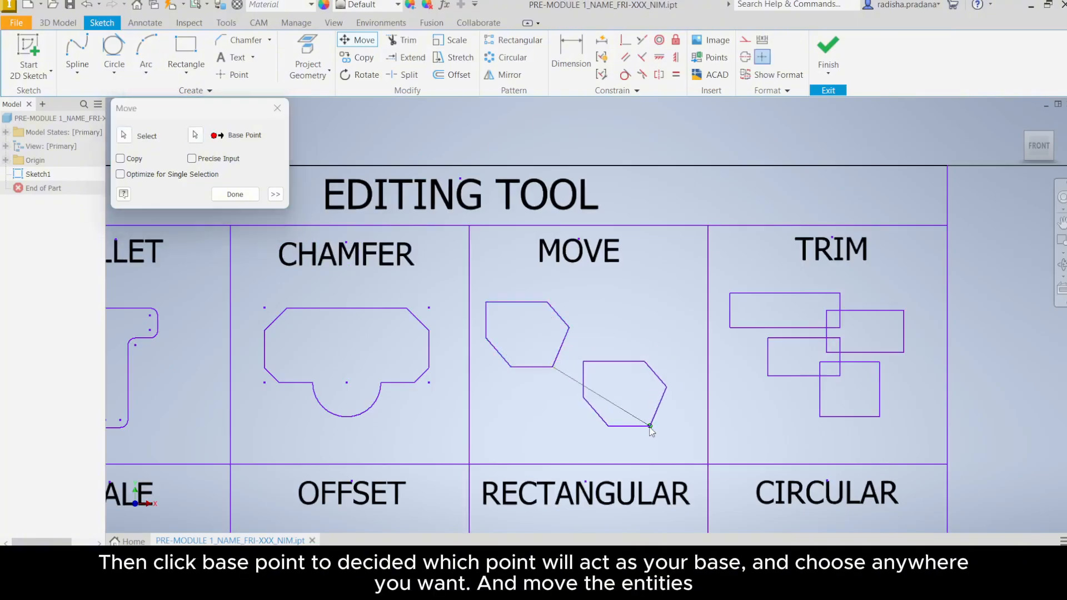
{"action": "left_click", "coordinate": [651, 427]}
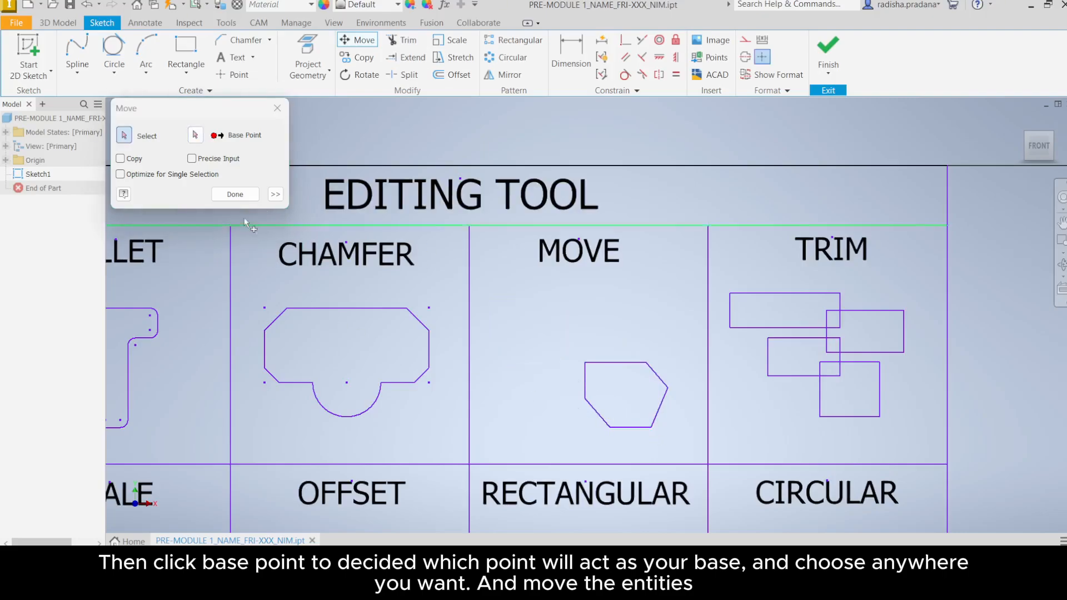
{"action": "left_click_drag", "start_coordinate": [192, 123], "coordinate": [433, 340]}
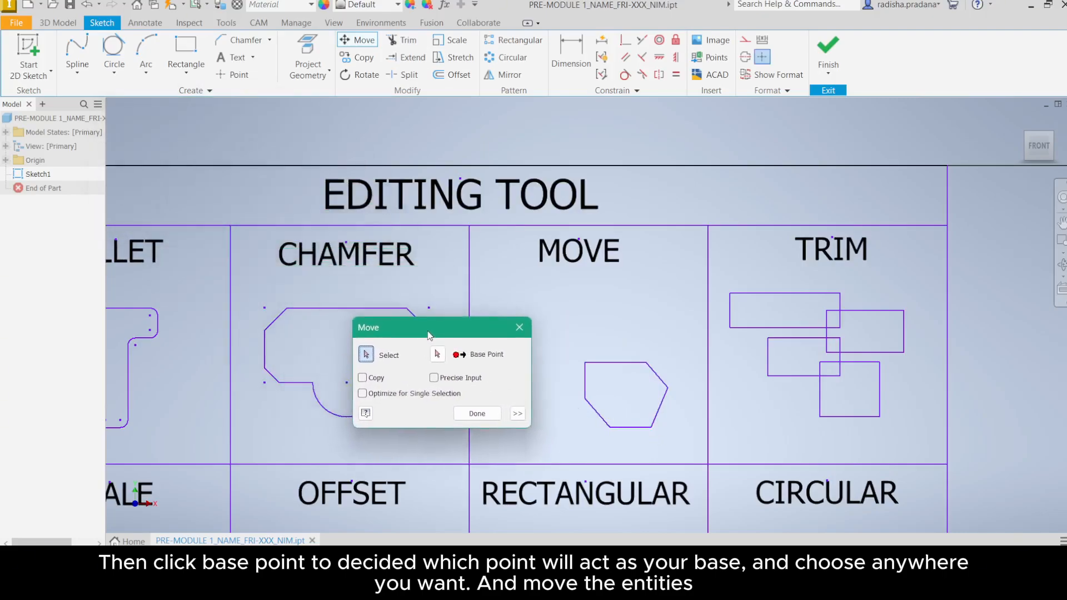
Finish the move operation and trim away the overlapping inner segments of the four rectangles under TRIM, leaving one continuous outline.
{"action": "left_click", "coordinate": [477, 411]}
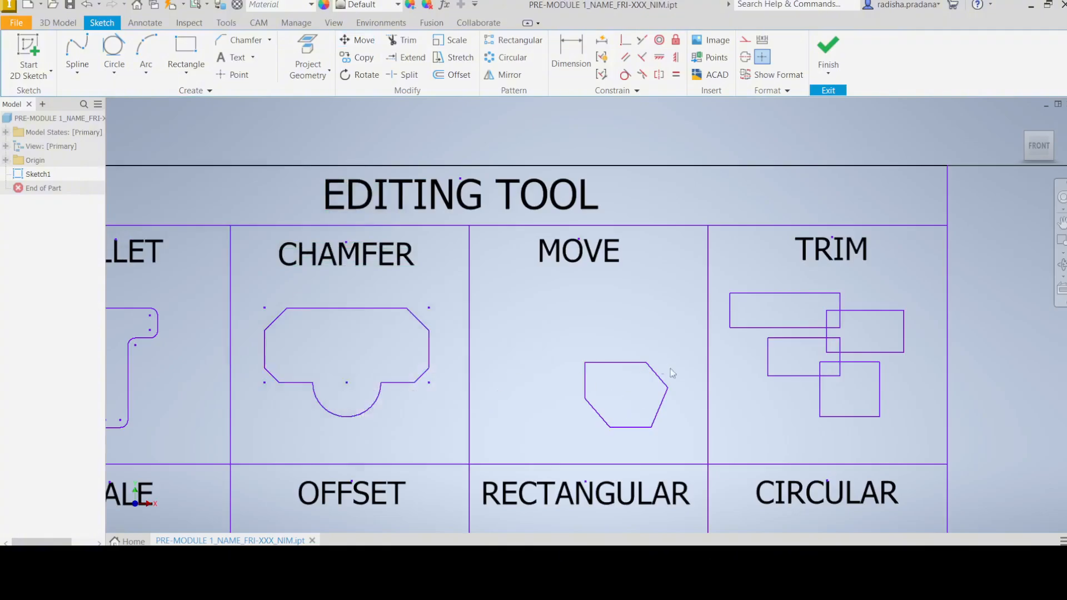
{"action": "middle_click_drag", "start_coordinate": [685, 339], "coordinate": [383, 334]}
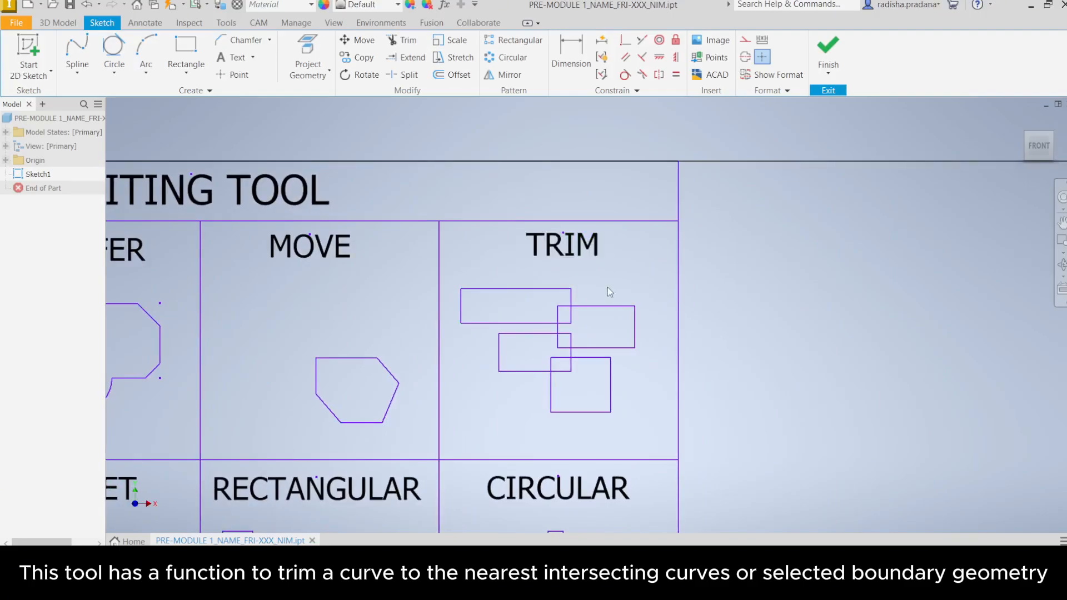
{"action": "left_click", "coordinate": [409, 40]}
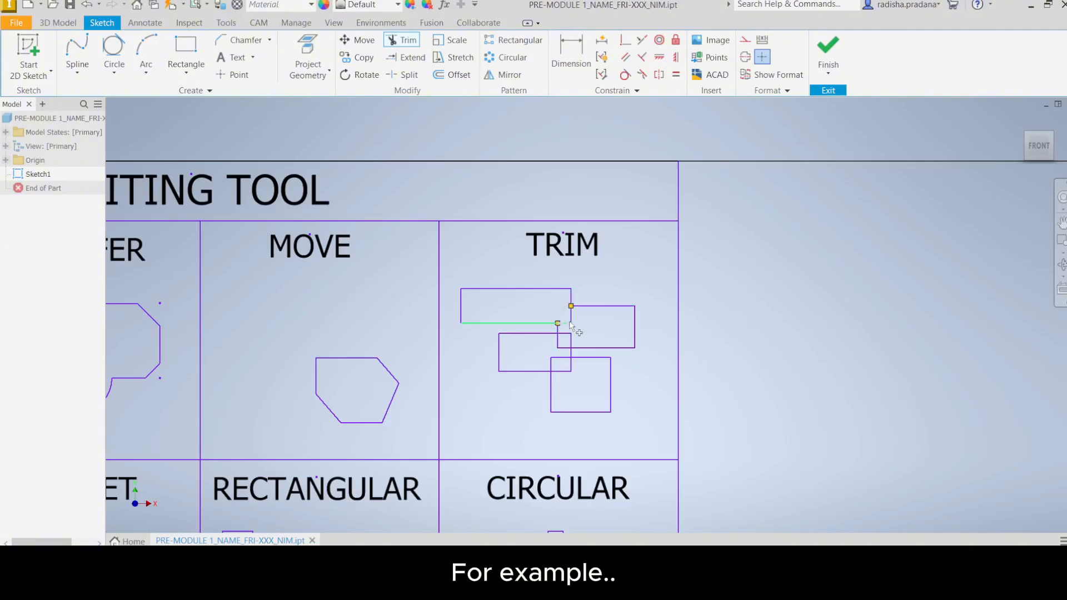
{"action": "left_click", "coordinate": [570, 334]}
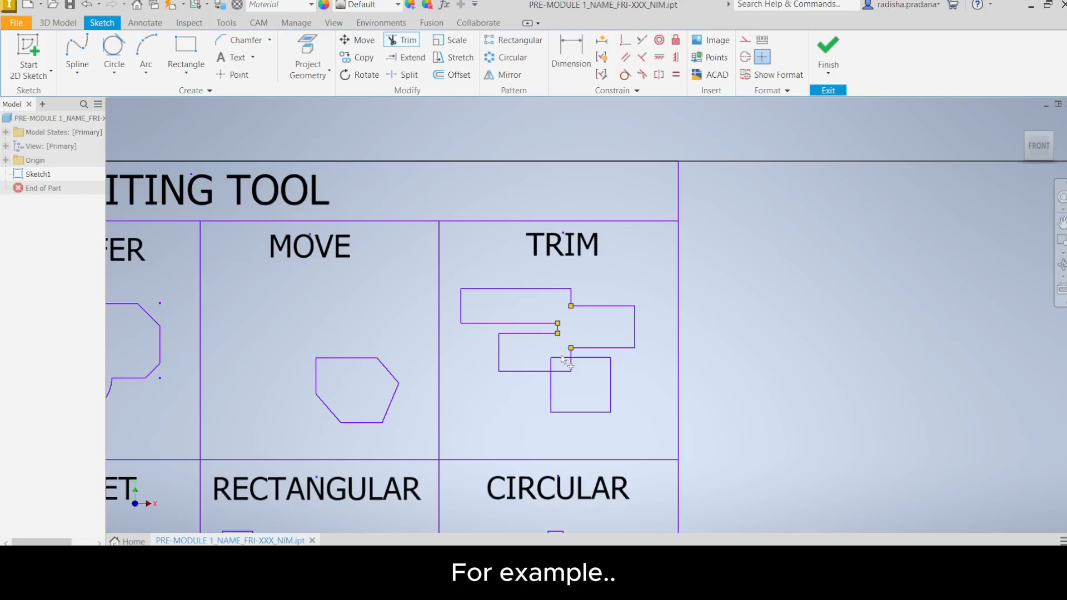
{"action": "left_click", "coordinate": [562, 358]}
{"action": "left_click", "coordinate": [565, 370]}
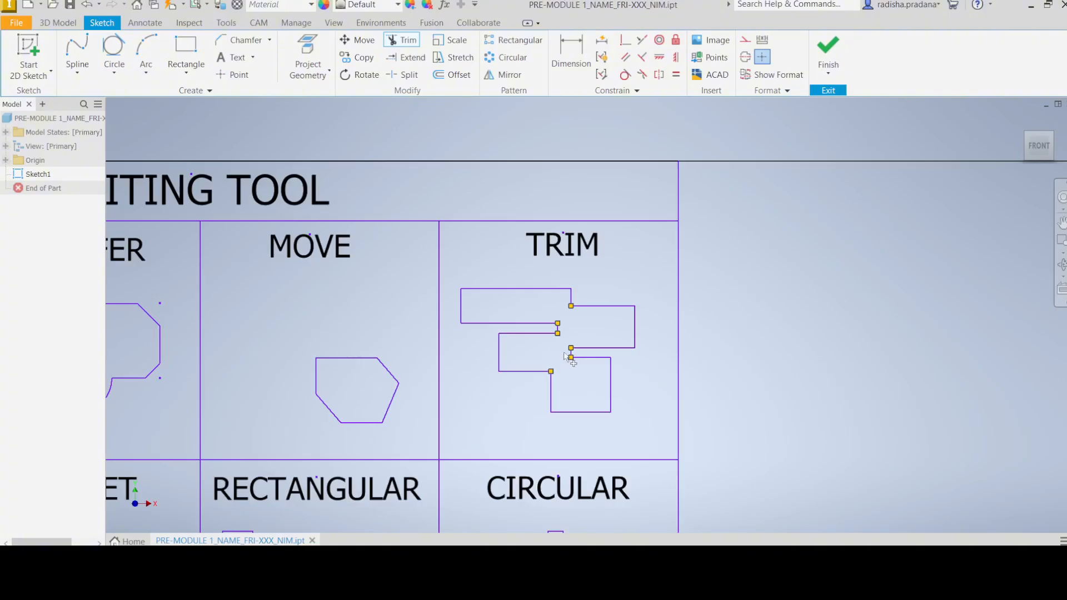
Draw an ellipse under ELLIPSE, centred on the left help point and passing through the right one, with a vertical half-axis of about 4.8 mm.
{"action": "middle_click_drag", "start_coordinate": [578, 354], "coordinate": [582, 341]}
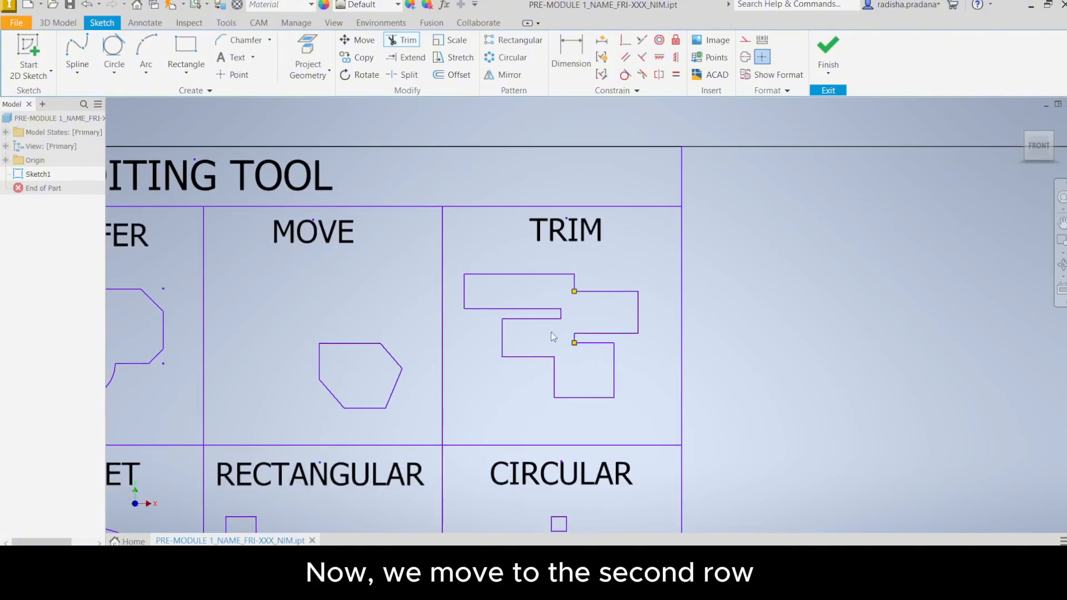
{"action": "scroll", "coordinate": [496, 354], "scroll_direction": "down", "scroll_amount": 5}
{"action": "middle_click_drag", "start_coordinate": [227, 400], "coordinate": [640, 335]}
{"action": "scroll", "coordinate": [436, 362], "scroll_direction": "up", "scroll_amount": 5}
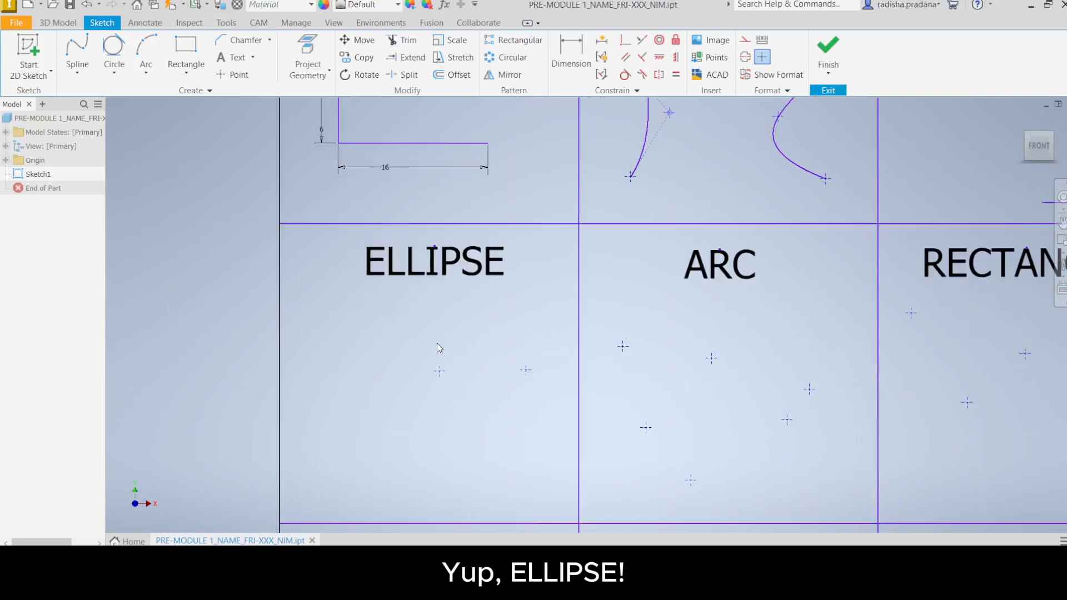
{"action": "middle_click_drag", "start_coordinate": [512, 304], "coordinate": [502, 310]}
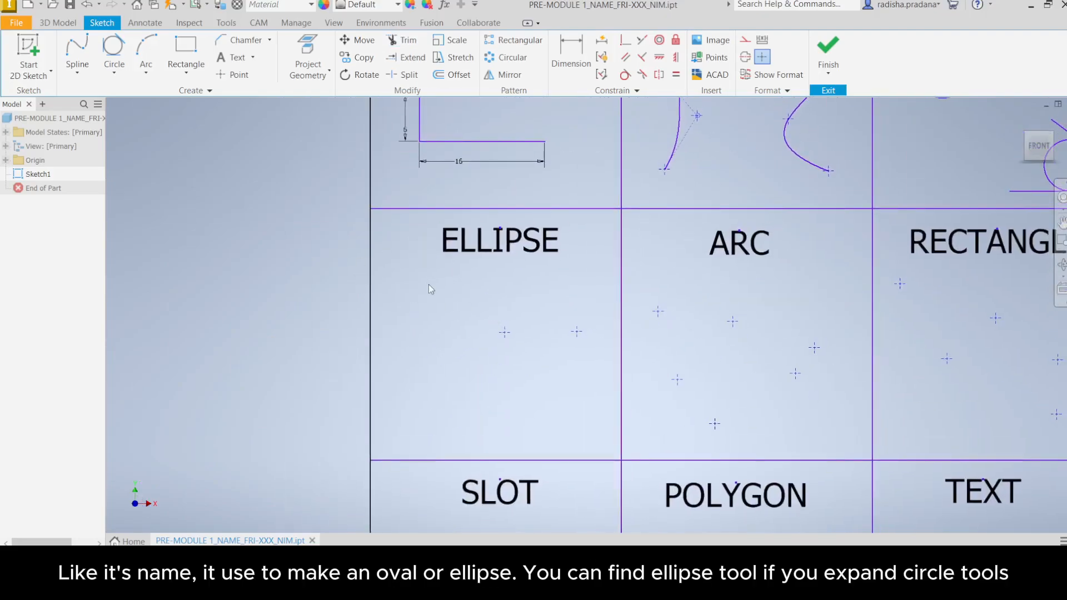
{"action": "left_click", "coordinate": [114, 73]}
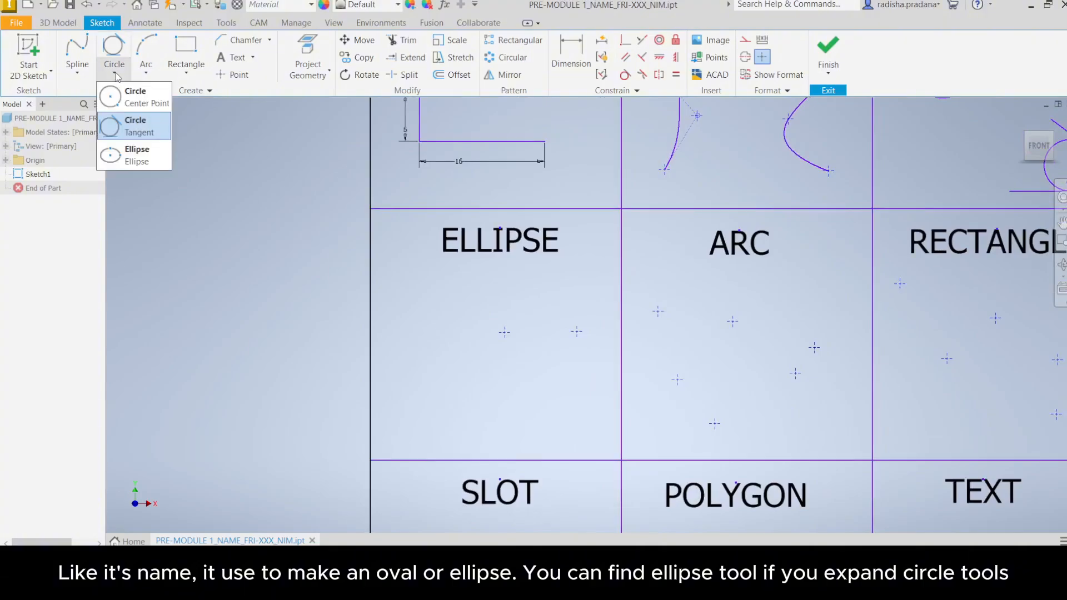
{"action": "left_click", "coordinate": [118, 158]}
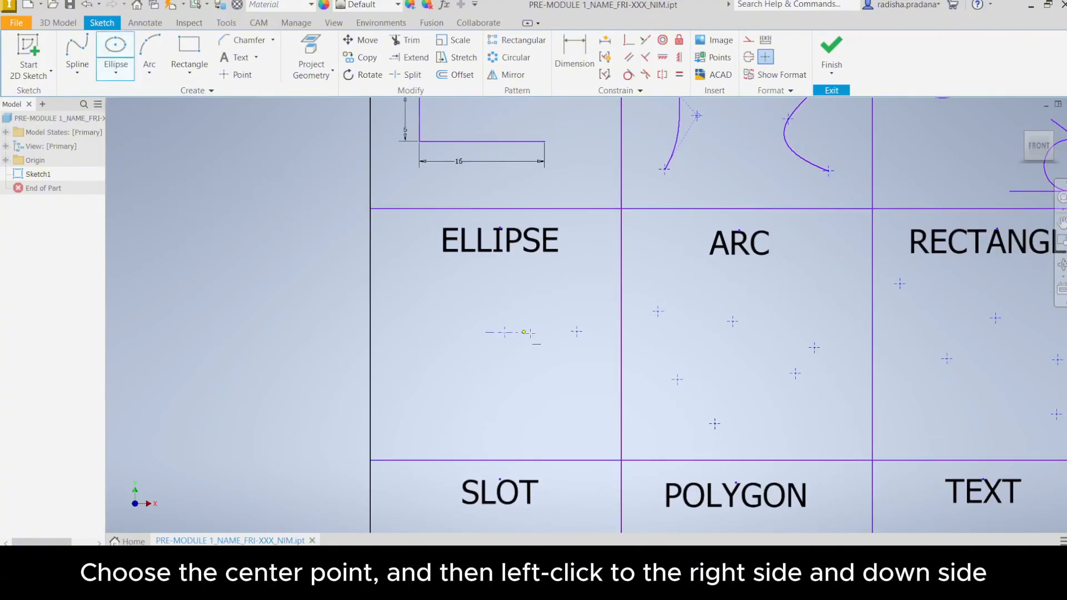
{"action": "left_click", "coordinate": [576, 332]}
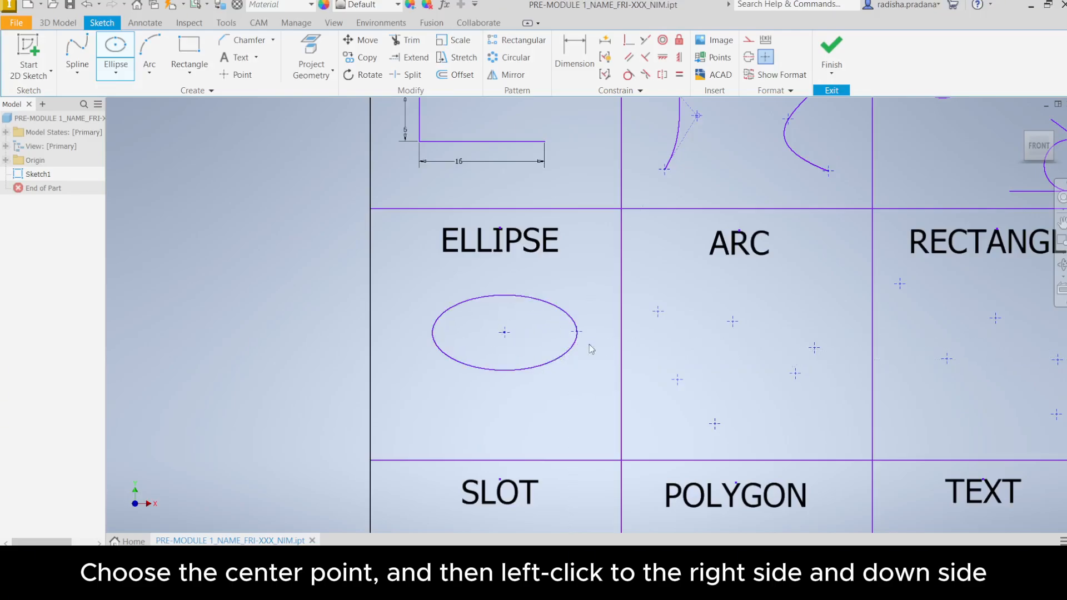
{"action": "key", "text": "Escape"}
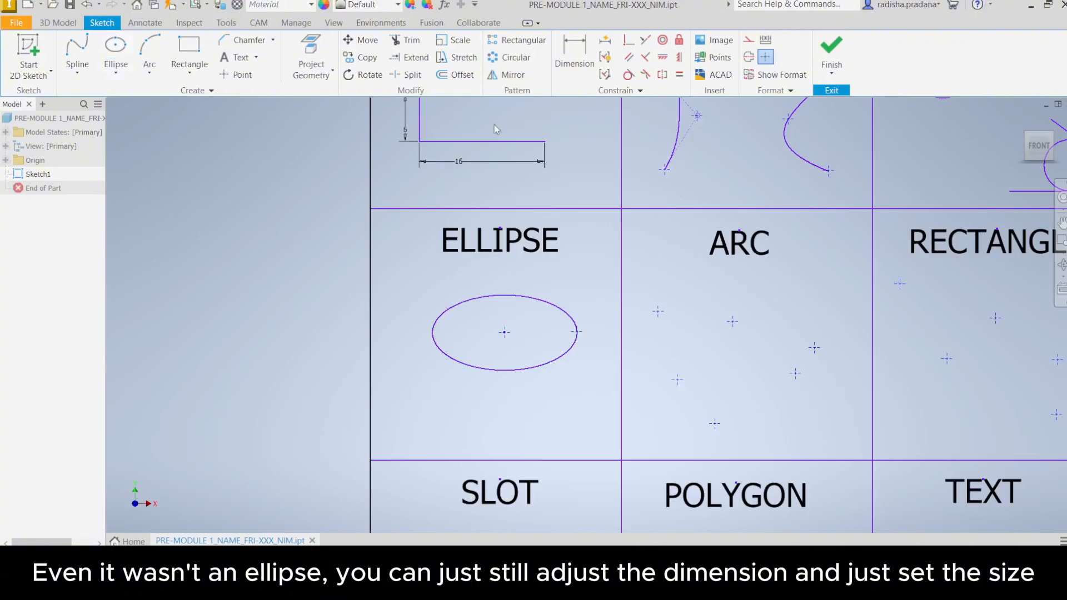
Dimension the ellipse under ELLIPSE with a horizontal half-axis of 6 mm and a vertical half-axis of 3 mm.
{"action": "left_click", "coordinate": [576, 52]}
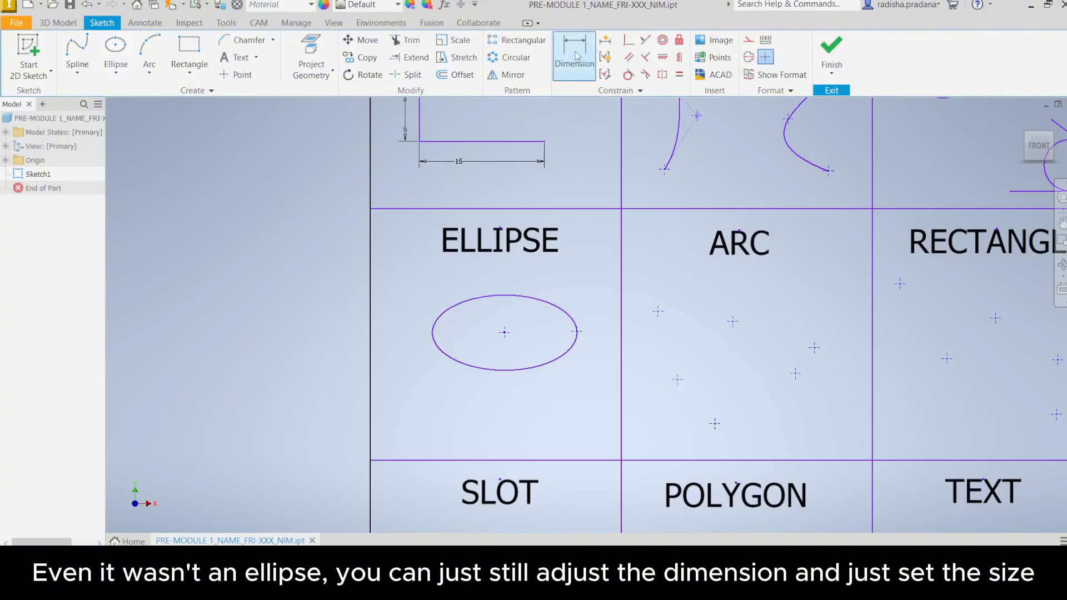
{"action": "left_click", "coordinate": [541, 369]}
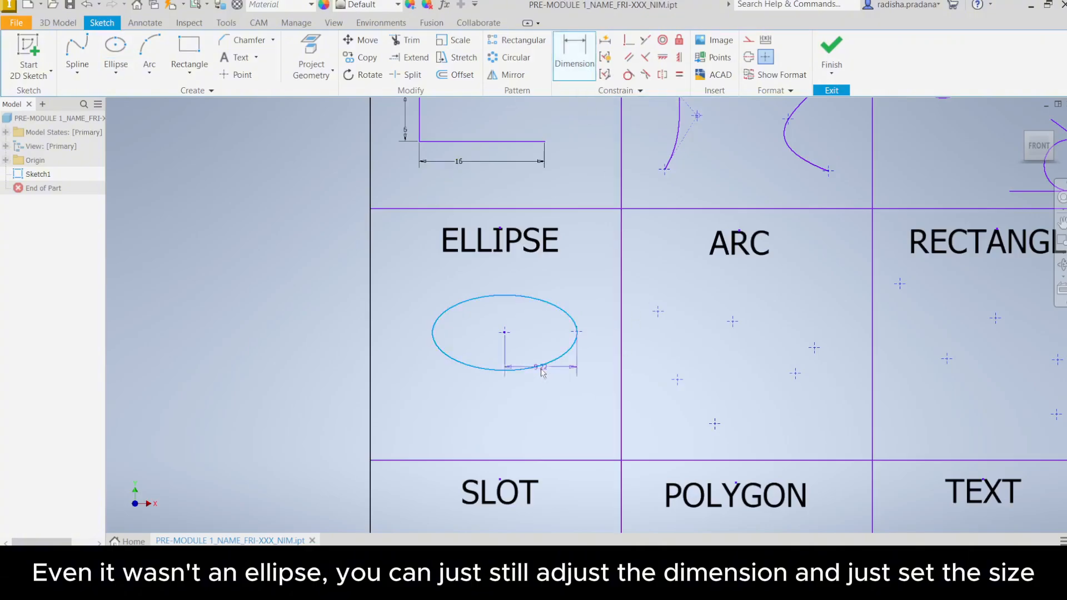
{"action": "left_click", "coordinate": [538, 397]}
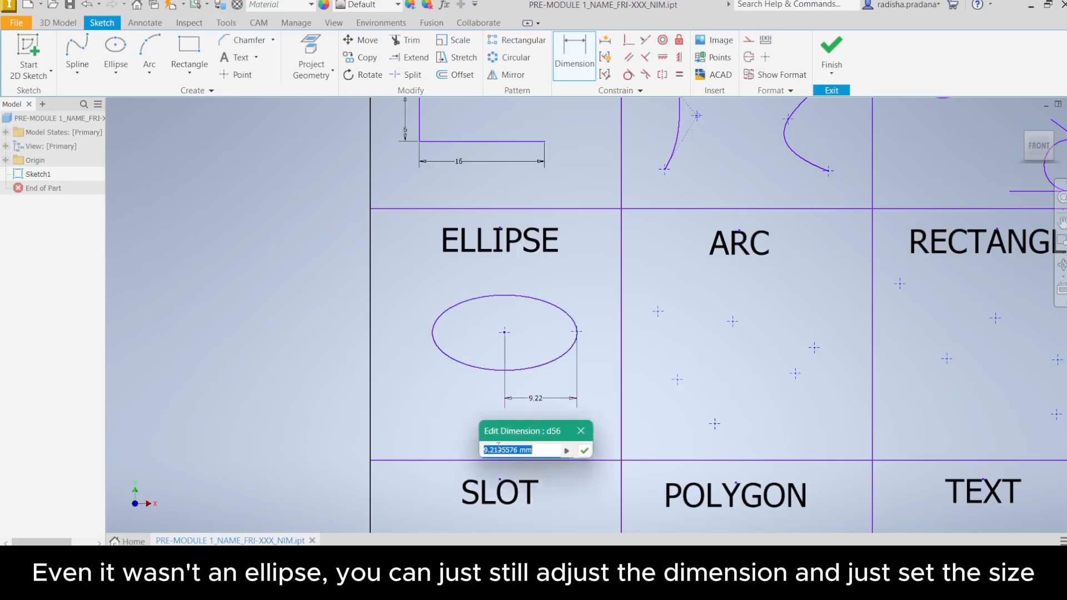
{"action": "type", "text": "6"}
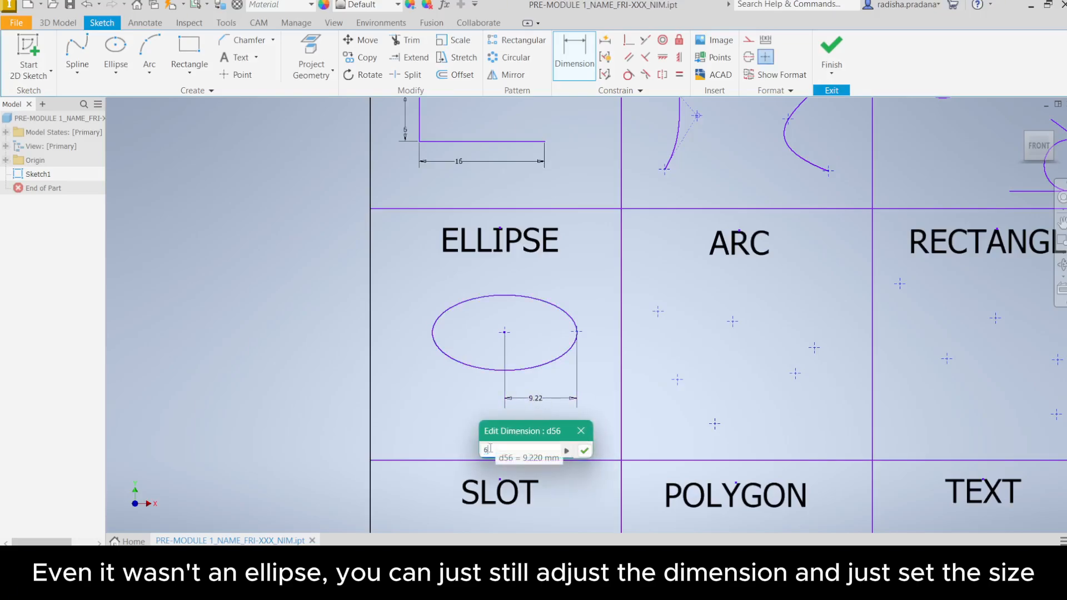
{"action": "left_click", "coordinate": [585, 451]}
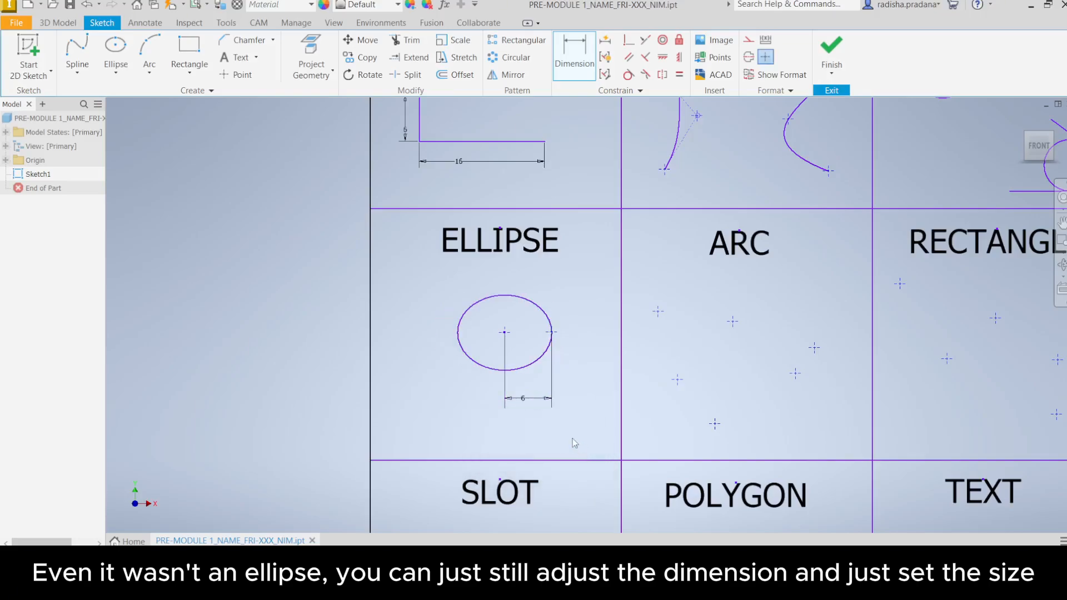
{"action": "left_click", "coordinate": [461, 352]}
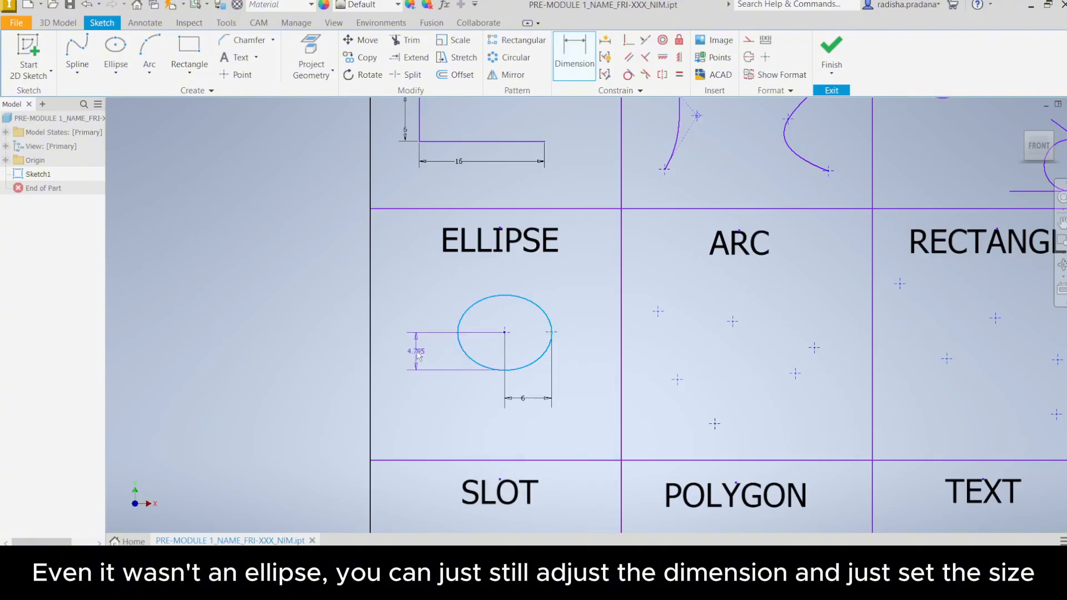
{"action": "left_click", "coordinate": [418, 356]}
{"action": "type", "text": "3"}
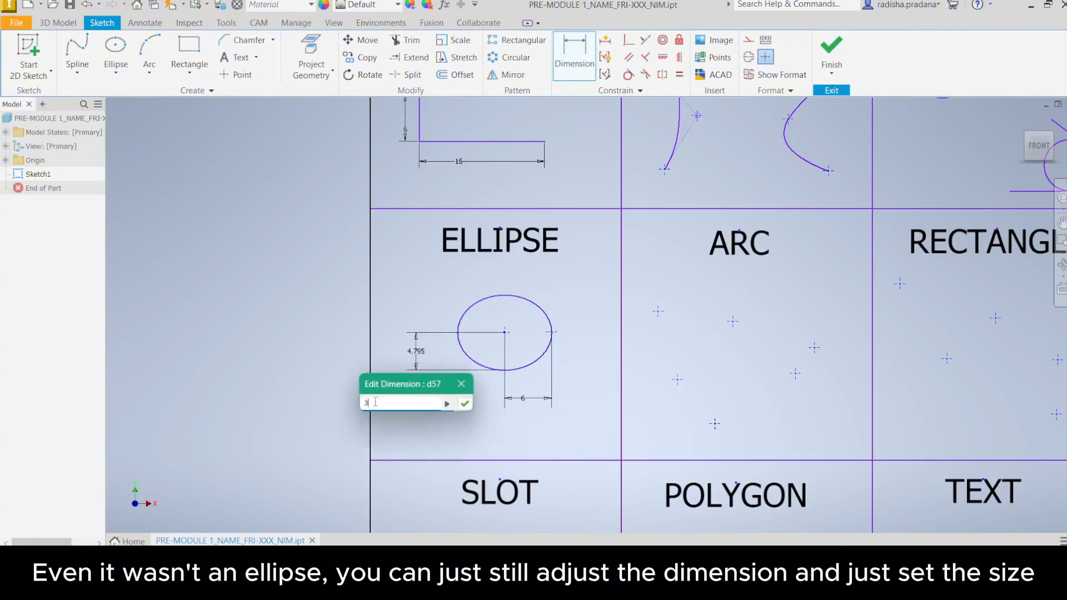
{"action": "left_click", "coordinate": [464, 404]}
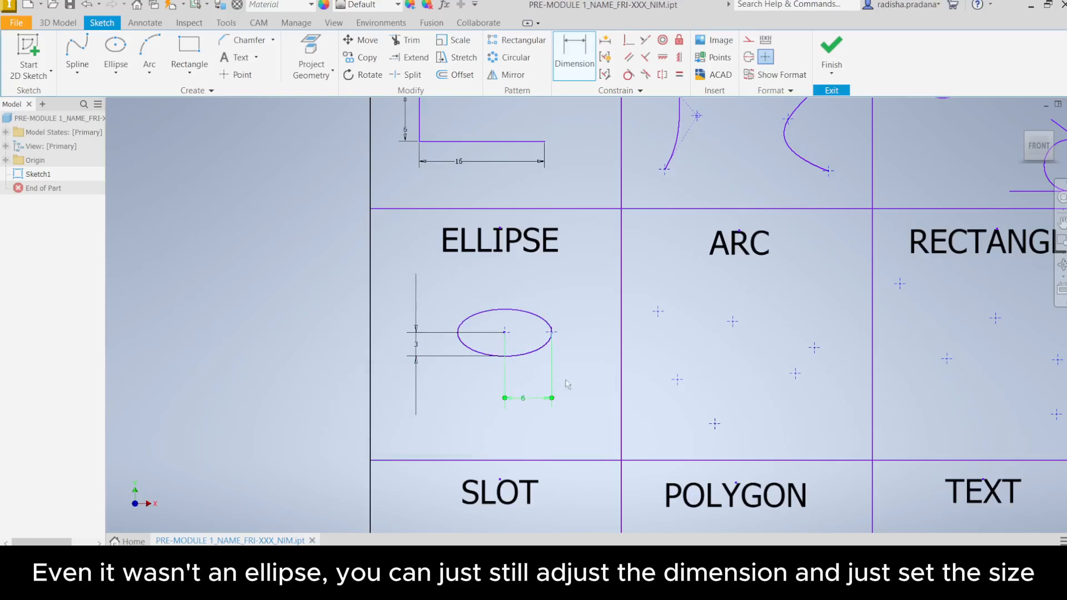
{"action": "key", "text": "Escape"}
Draw a three-point arc under ARC between the two upper-left help points, passing through the help point below them.
{"action": "middle_click_drag", "start_coordinate": [586, 371], "coordinate": [572, 381]}
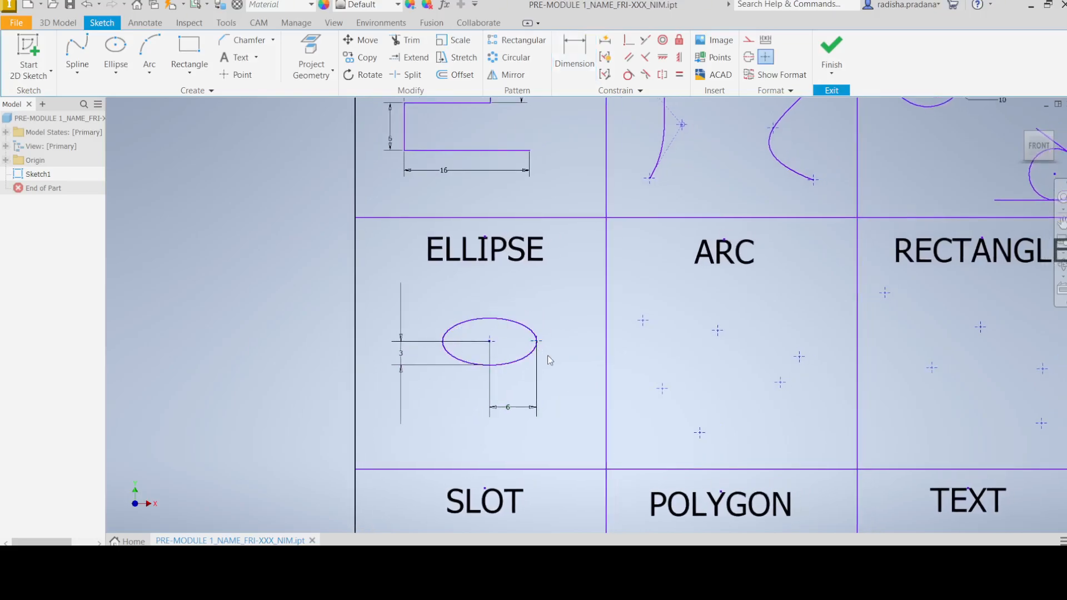
{"action": "middle_click_drag", "start_coordinate": [700, 350], "coordinate": [495, 347]}
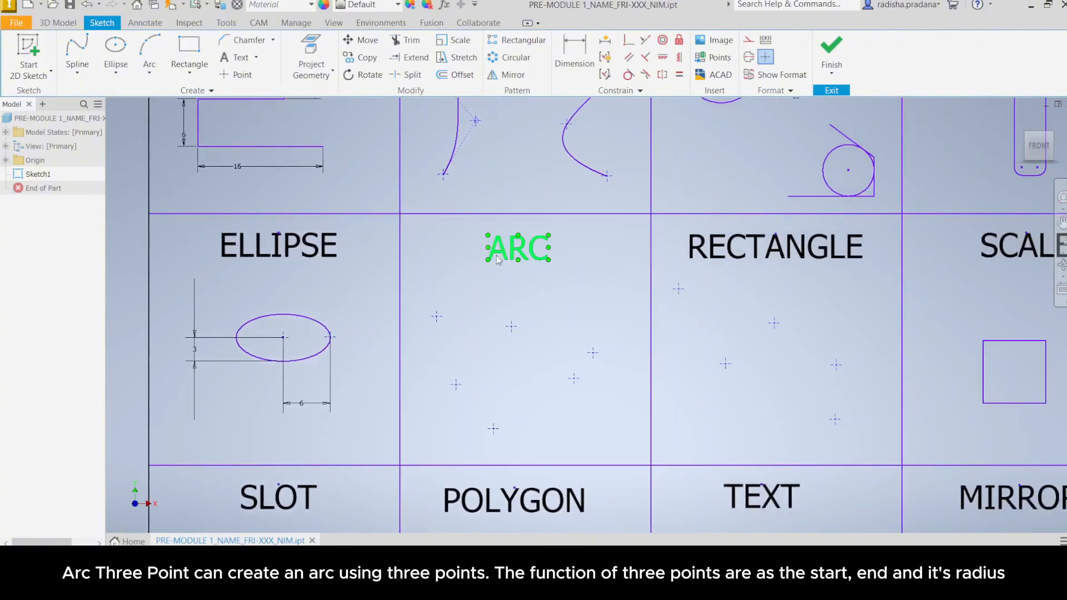
{"action": "left_click", "coordinate": [150, 54]}
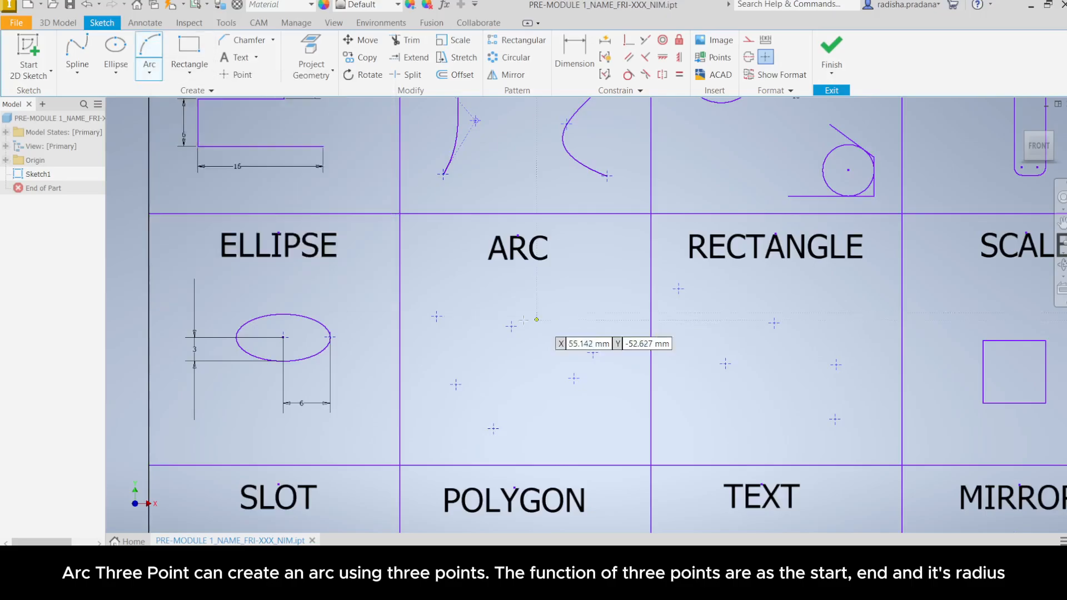
{"action": "left_click", "coordinate": [437, 316]}
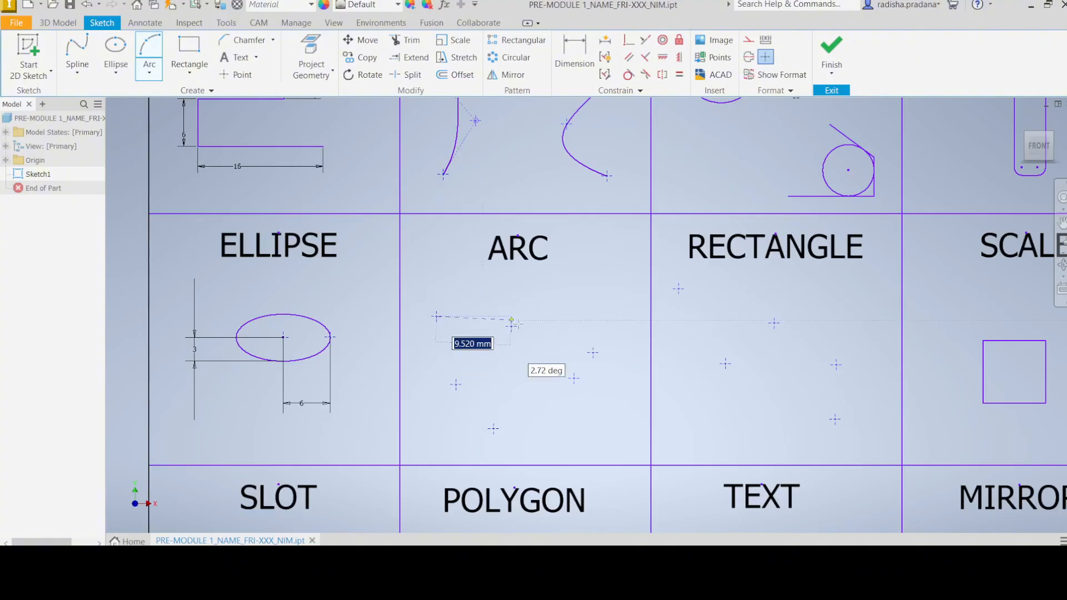
{"action": "left_click", "coordinate": [511, 327]}
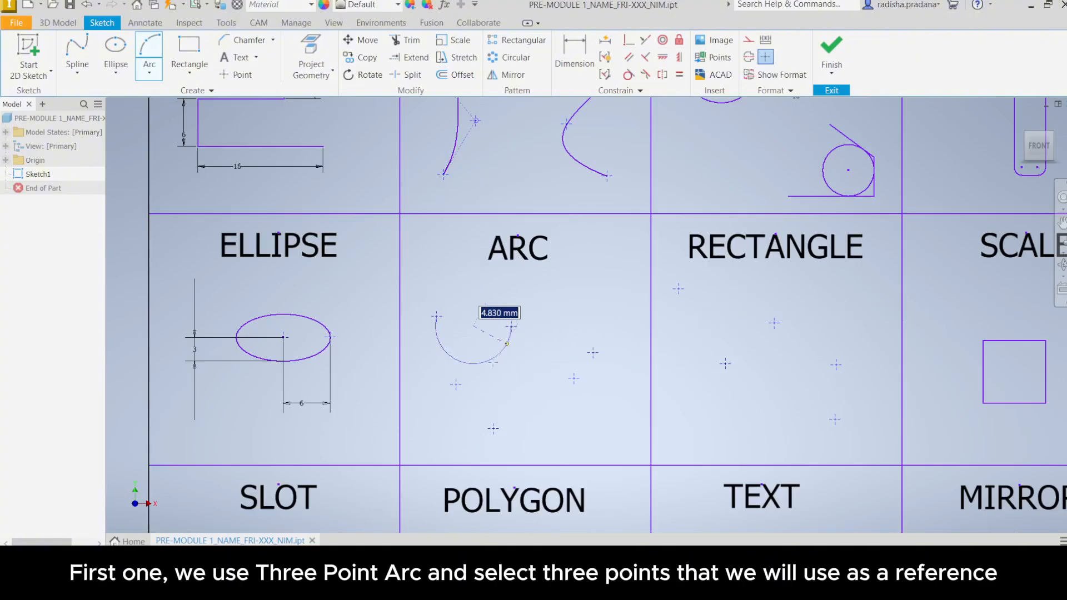
{"action": "left_click", "coordinate": [456, 384]}
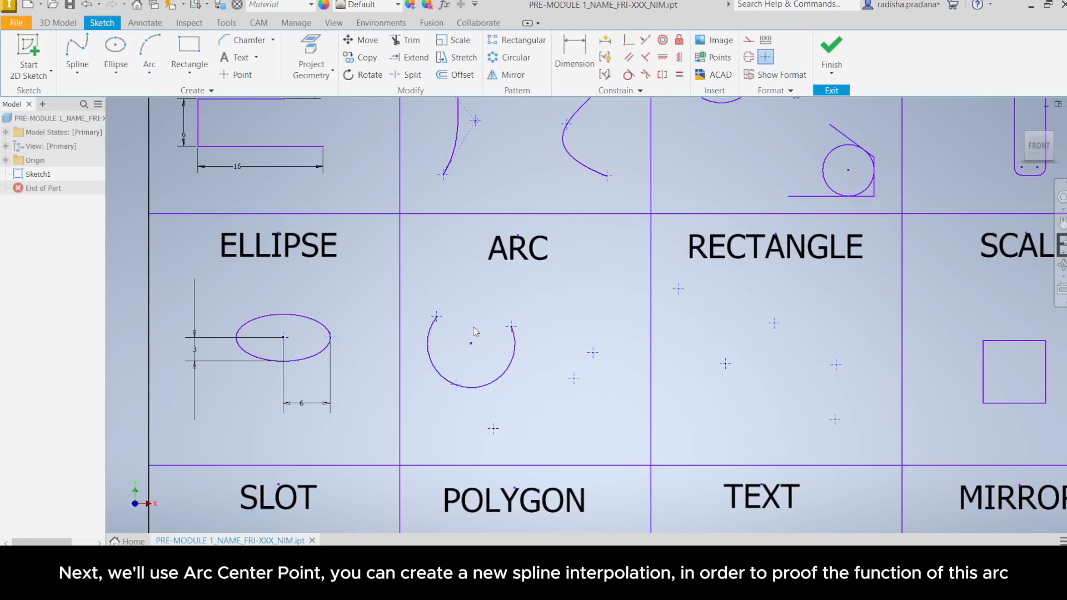
Draw a 180-degree center point arc on the right help points under ARC, starting at the upper one and centred on the lower one.
{"action": "left_click", "coordinate": [149, 71]}
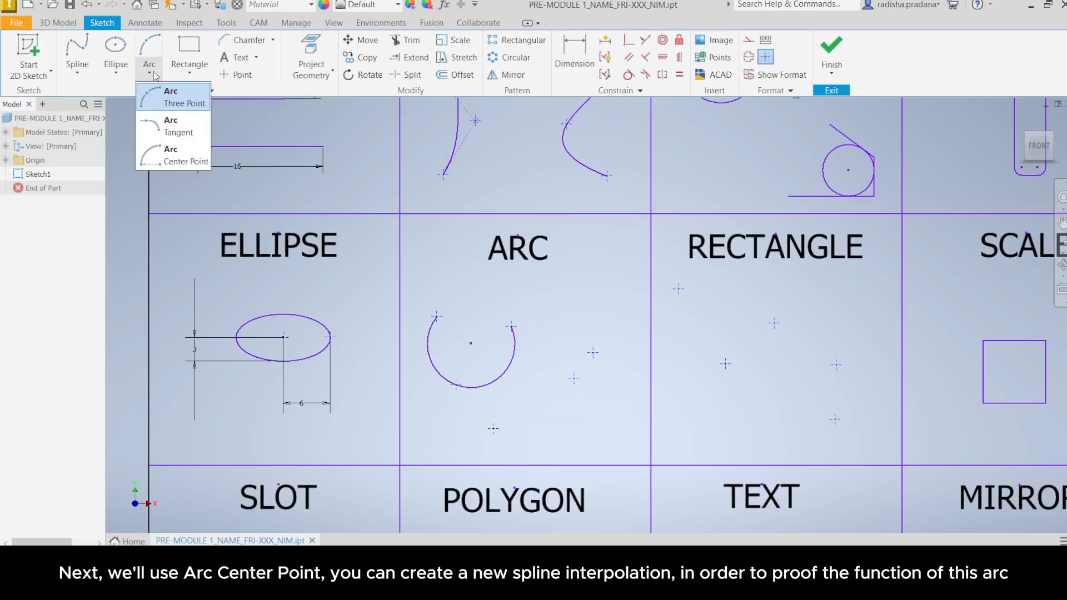
{"action": "left_click", "coordinate": [155, 162]}
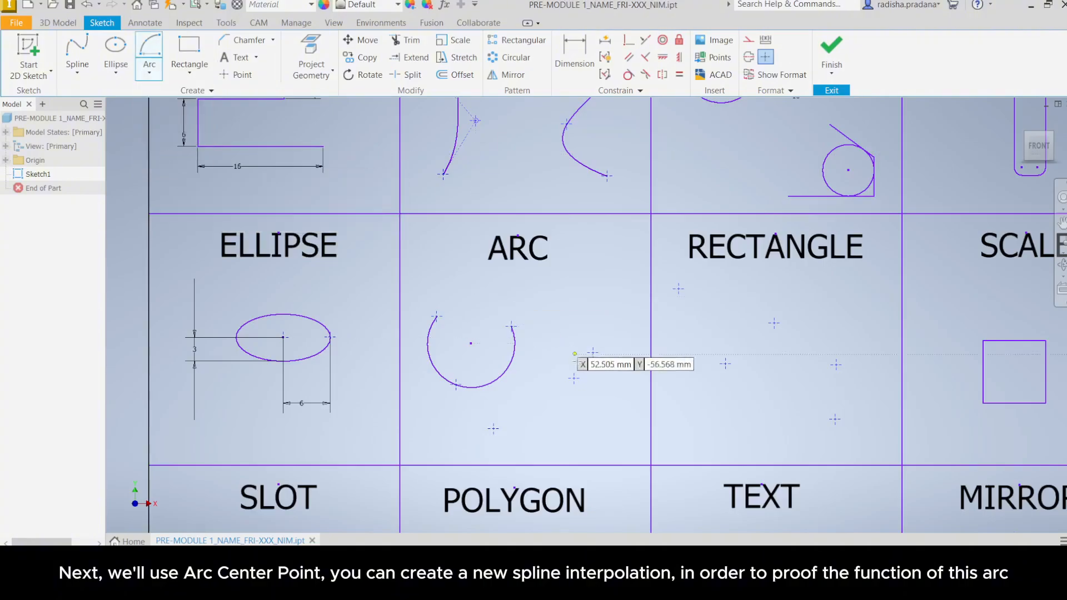
{"action": "left_click", "coordinate": [593, 352]}
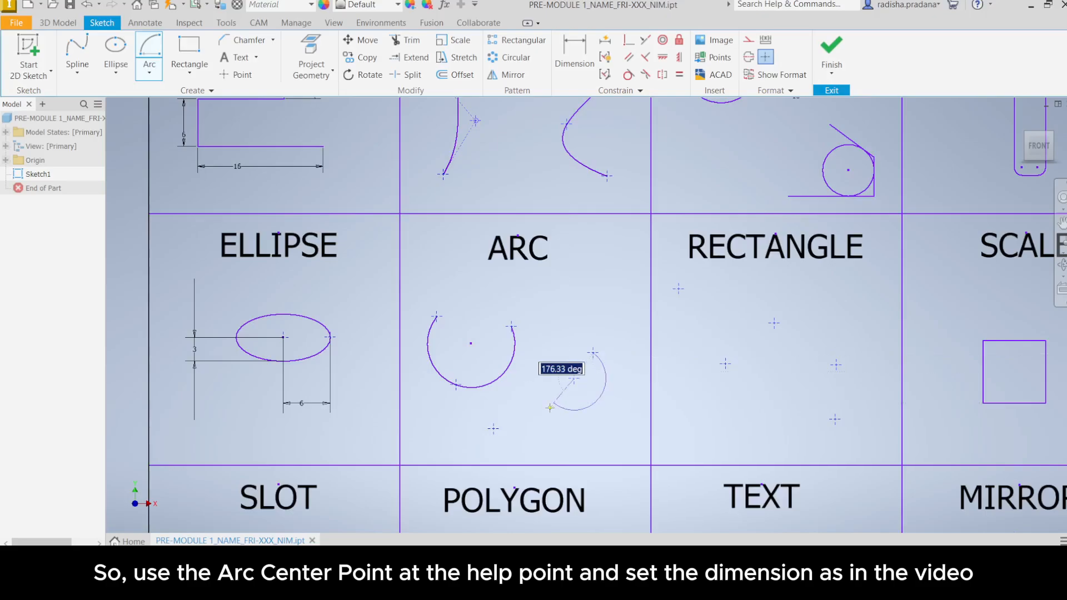
{"action": "type", "text": "180"}
{"action": "key", "text": "Return"}
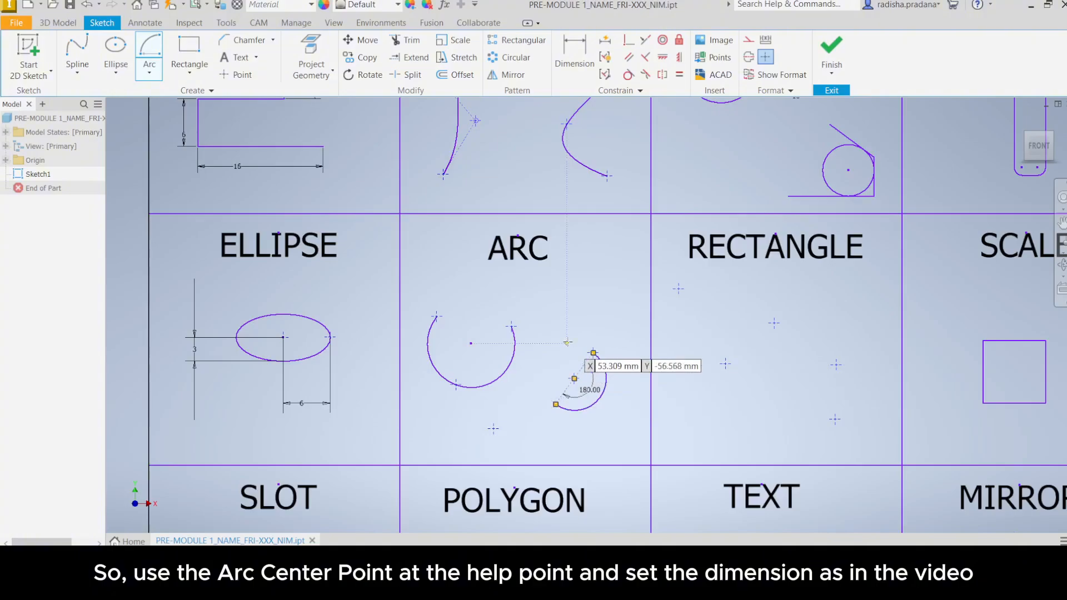
{"action": "key", "text": "Escape"}
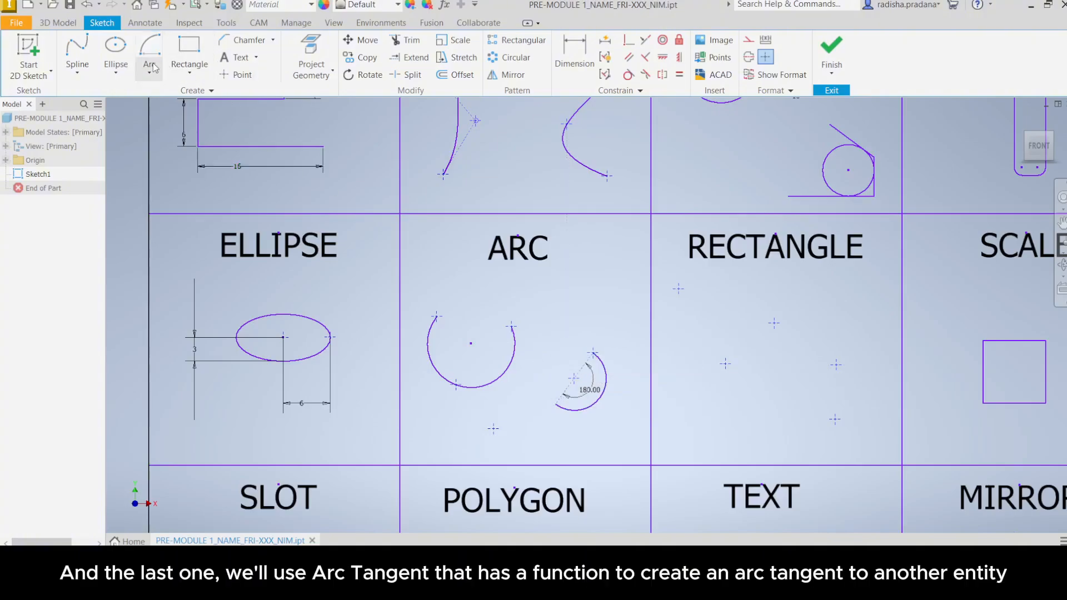
Draw a tangent arc from the lower end of the 180-degree arc to the lowest help point under ARC.
{"action": "left_click", "coordinate": [154, 67]}
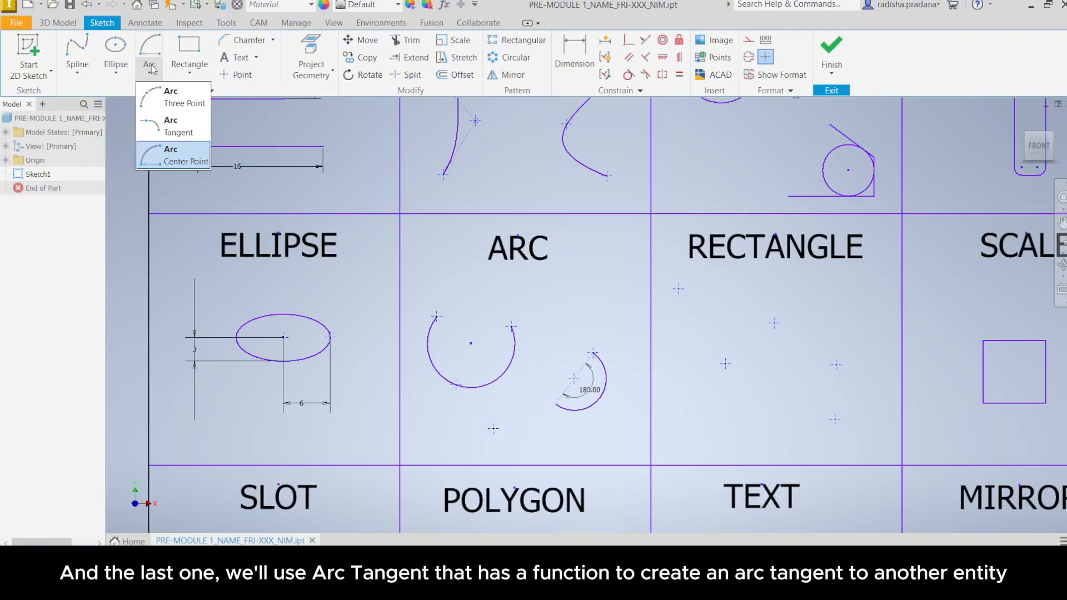
{"action": "left_click", "coordinate": [156, 128]}
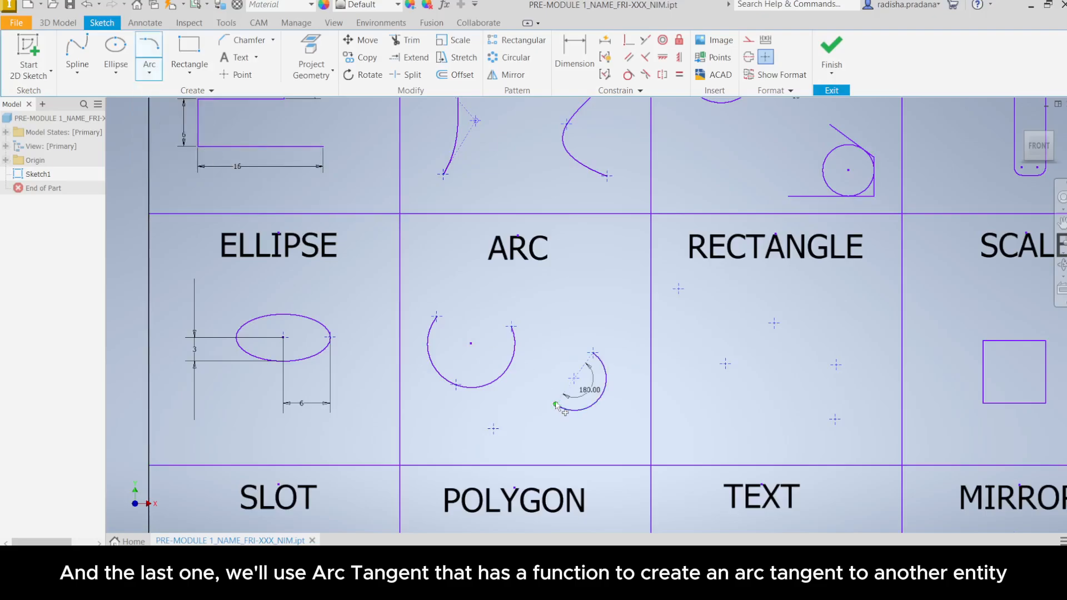
{"action": "left_click", "coordinate": [556, 406]}
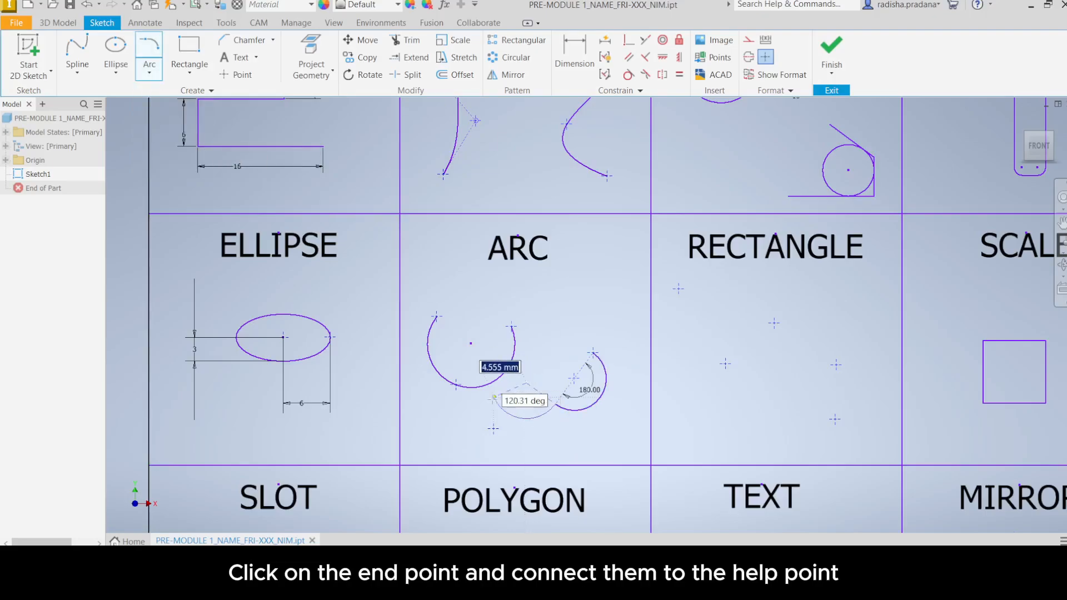
{"action": "left_click", "coordinate": [494, 430]}
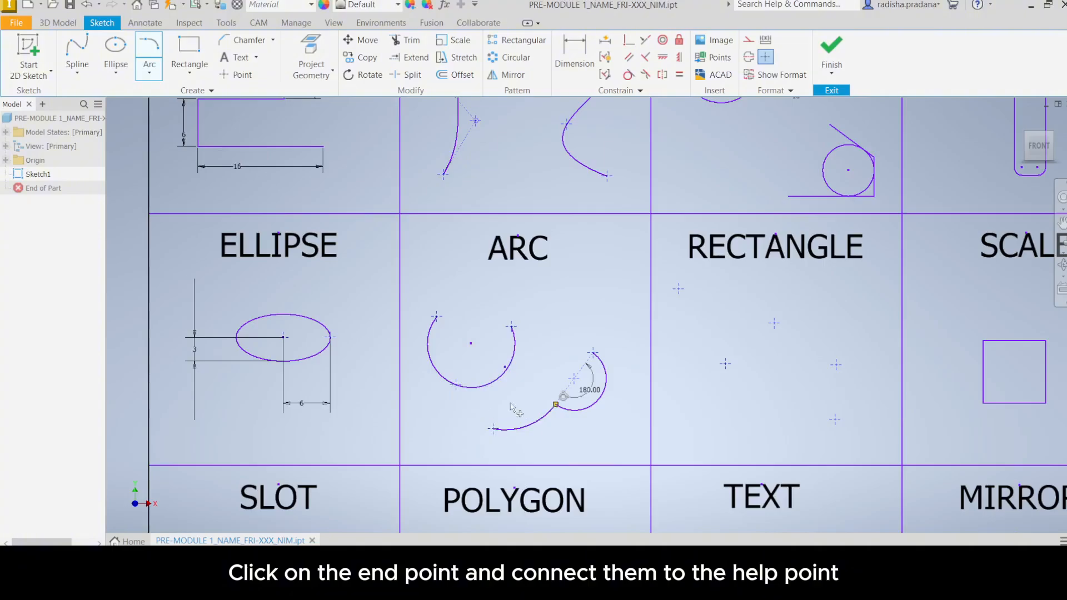
Finish the tangent arc at the lowest help point under ARC and leave the Arc command.
{"action": "left_click", "coordinate": [495, 428]}
{"action": "key", "text": "Escape"}
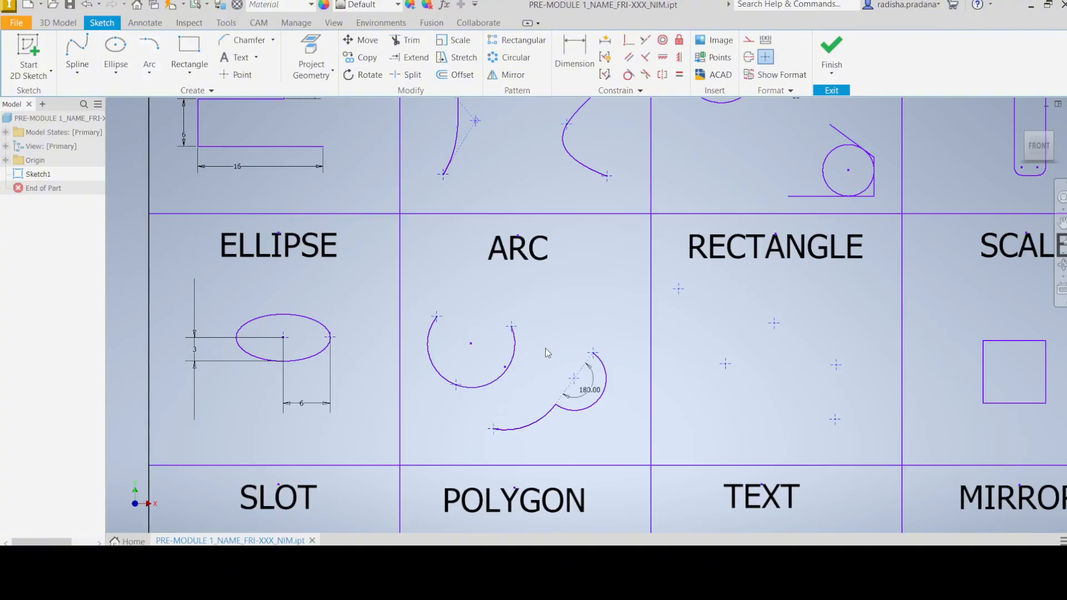
Draw a two-point rectangle under RECTANGLE with its diagonal corners on the two uppermost help points.
{"action": "middle_click_drag", "start_coordinate": [606, 328], "coordinate": [311, 320]}
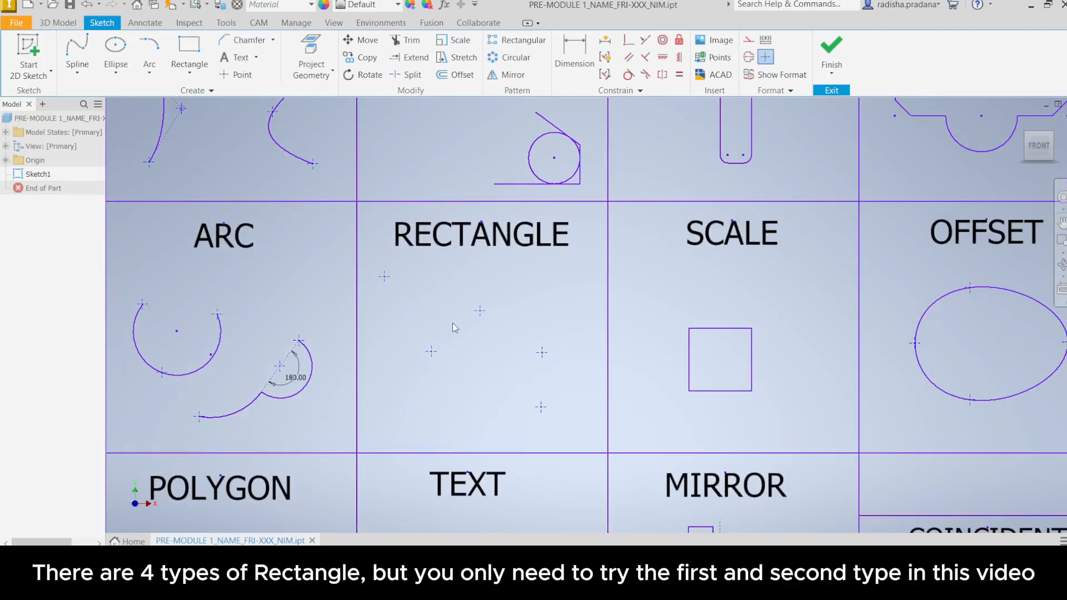
{"action": "left_click", "coordinate": [458, 245]}
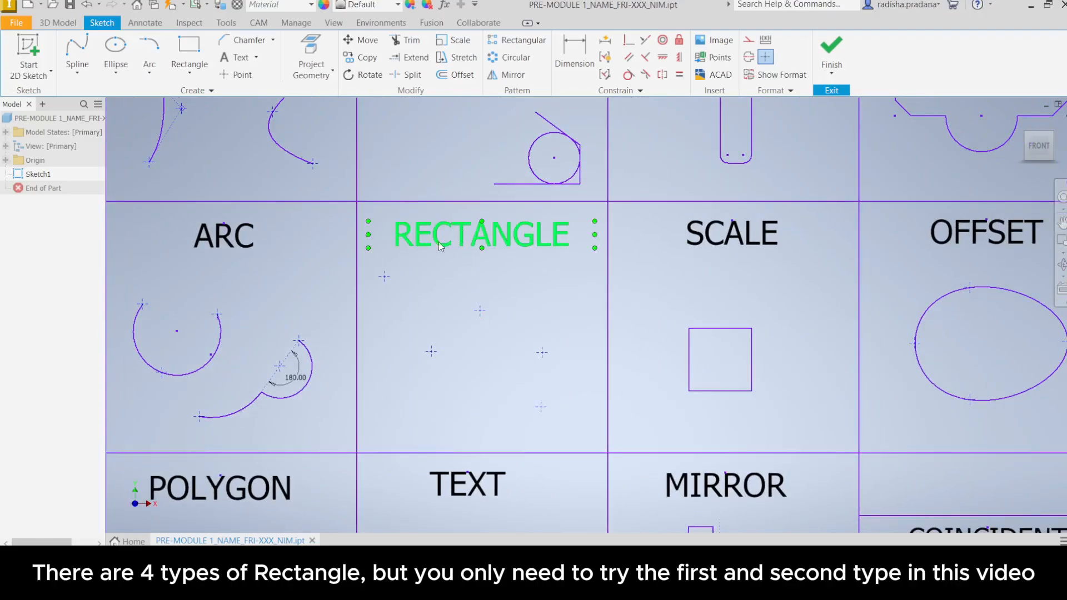
{"action": "key", "text": "Escape"}
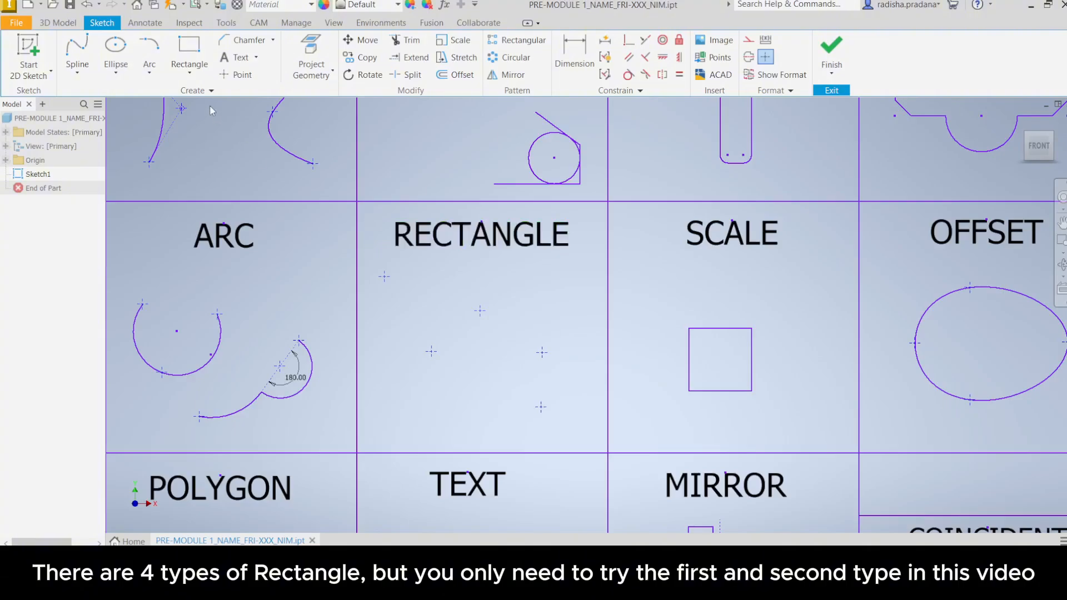
{"action": "left_click", "coordinate": [193, 54]}
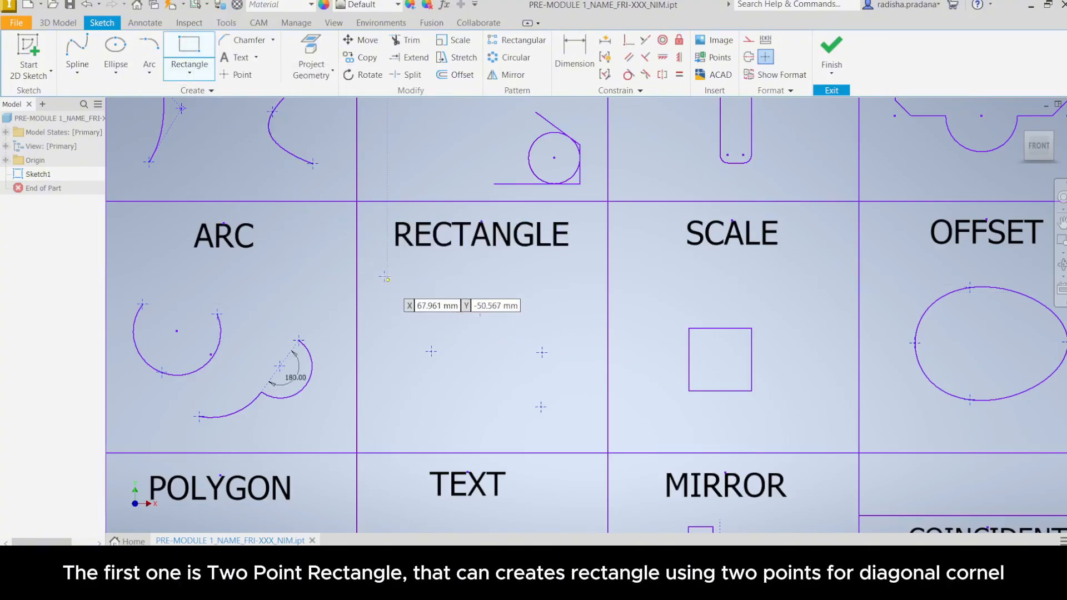
{"action": "left_click", "coordinate": [385, 276]}
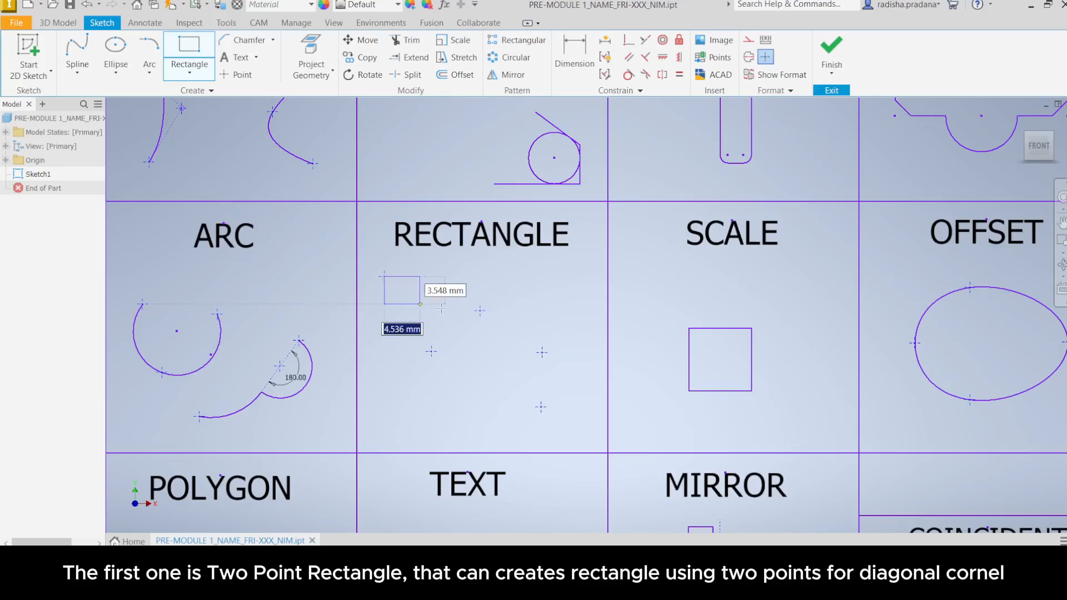
{"action": "left_click", "coordinate": [480, 310]}
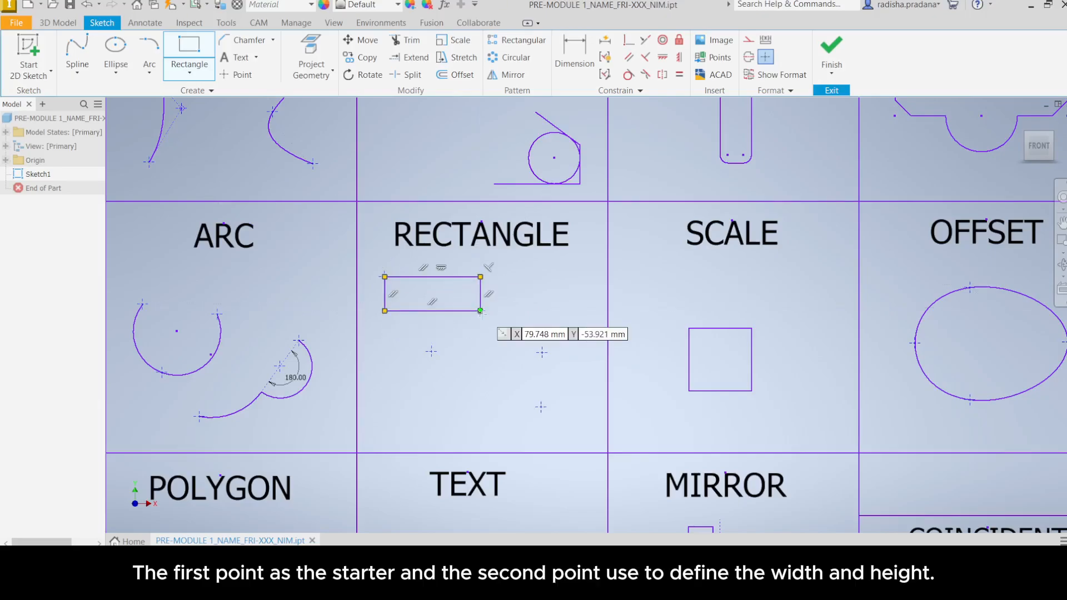
{"action": "key", "text": "Escape"}
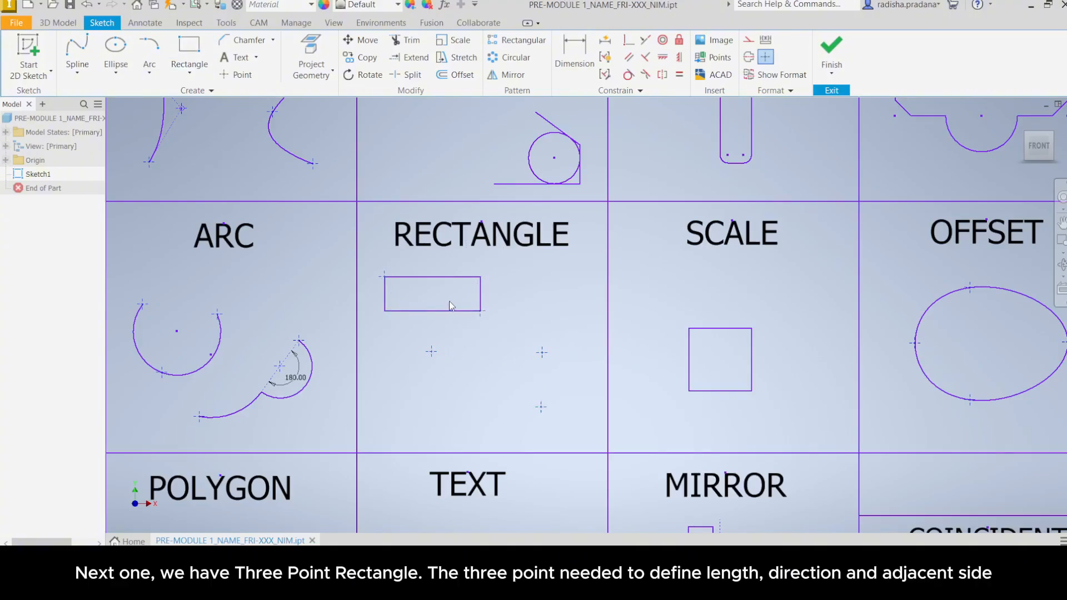
Draw a three-point rectangle through the three lower help points under RECTANGLE, starting at the left one and ending at the lowest.
{"action": "left_click", "coordinate": [189, 71]}
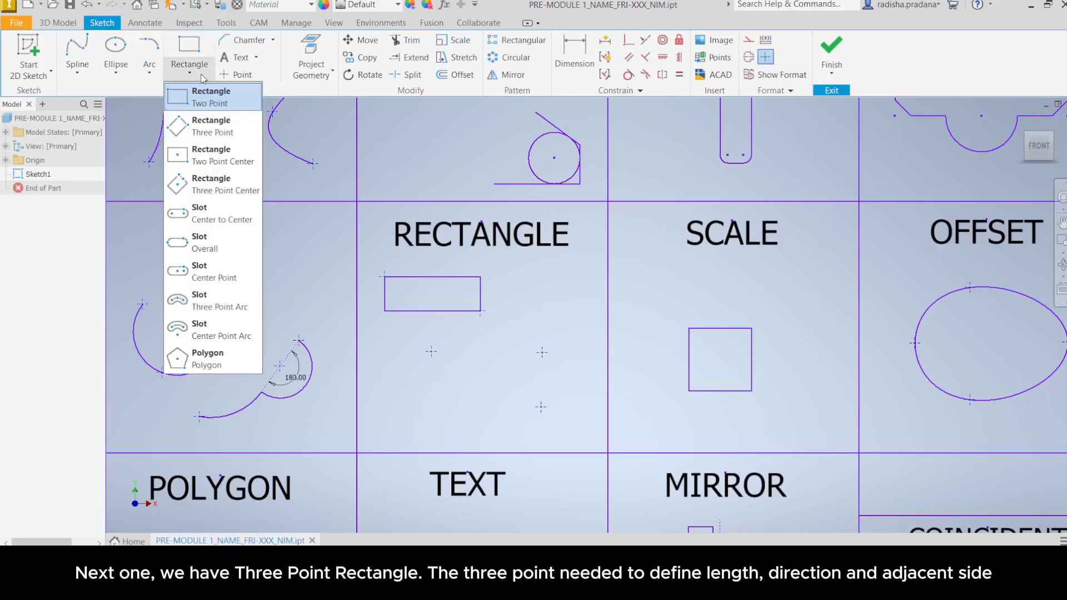
{"action": "left_click", "coordinate": [194, 129]}
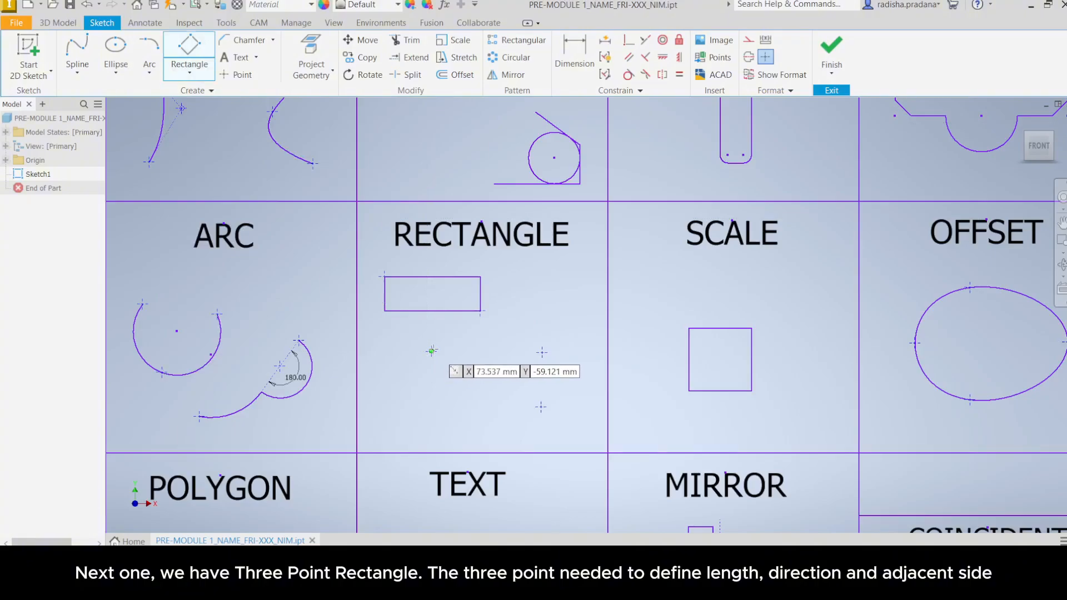
{"action": "left_click", "coordinate": [432, 352]}
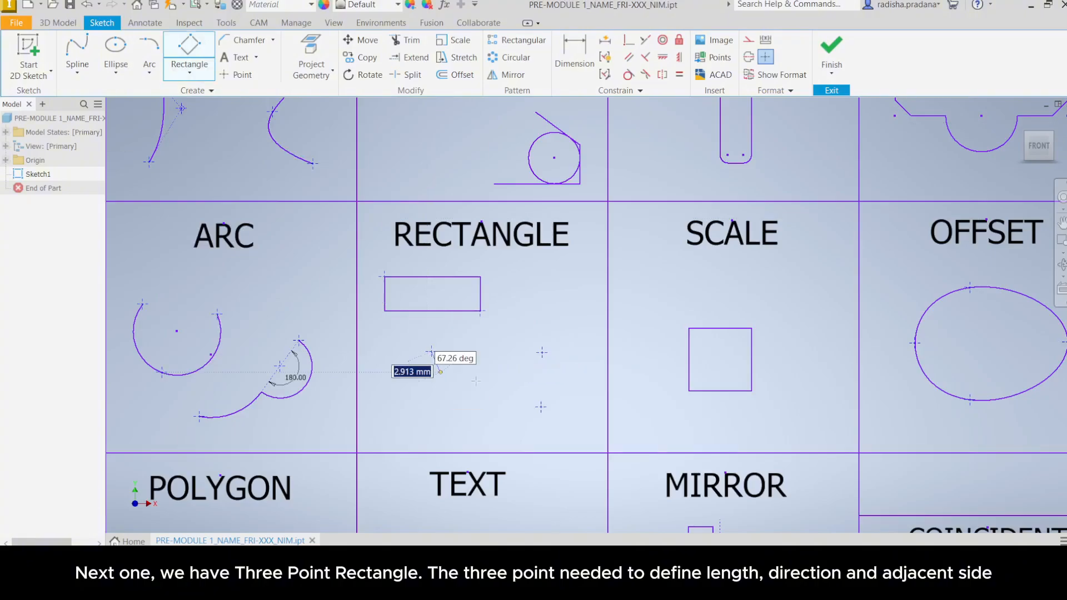
{"action": "left_click", "coordinate": [542, 353]}
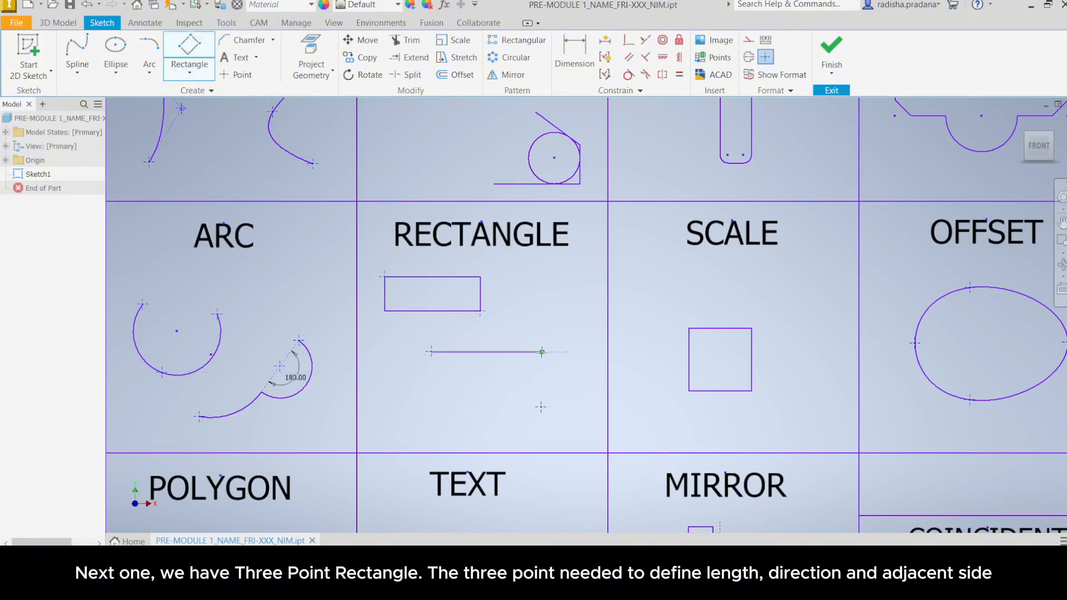
{"action": "left_click", "coordinate": [541, 406]}
{"action": "key", "text": "Escape"}
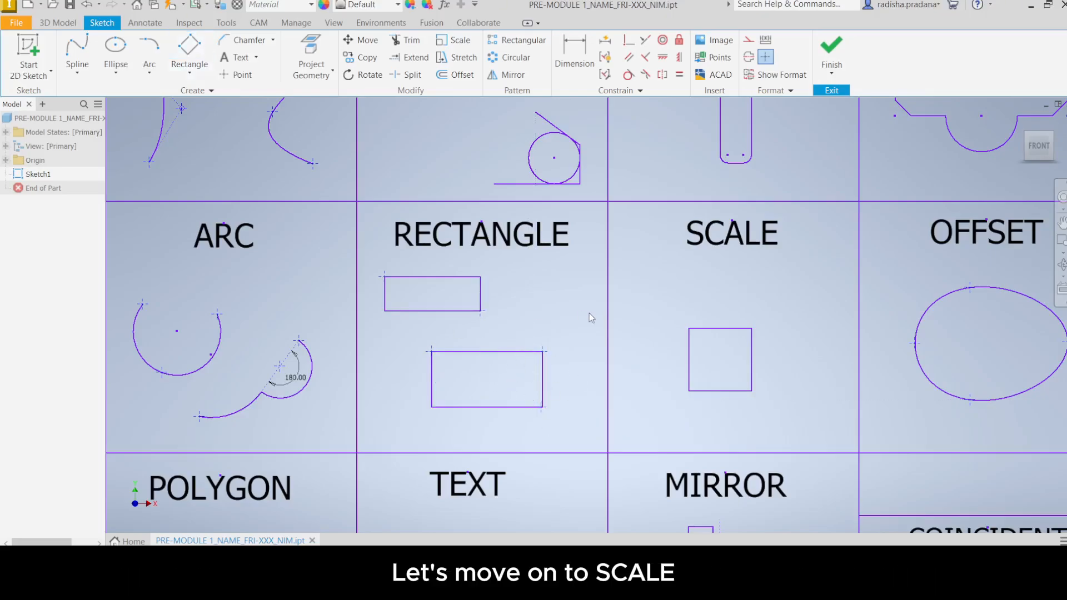
Scale the square under SCALE by a factor of 1.5, using its lower-left corner as the base point.
{"action": "middle_click_drag", "start_coordinate": [589, 312], "coordinate": [392, 319]}
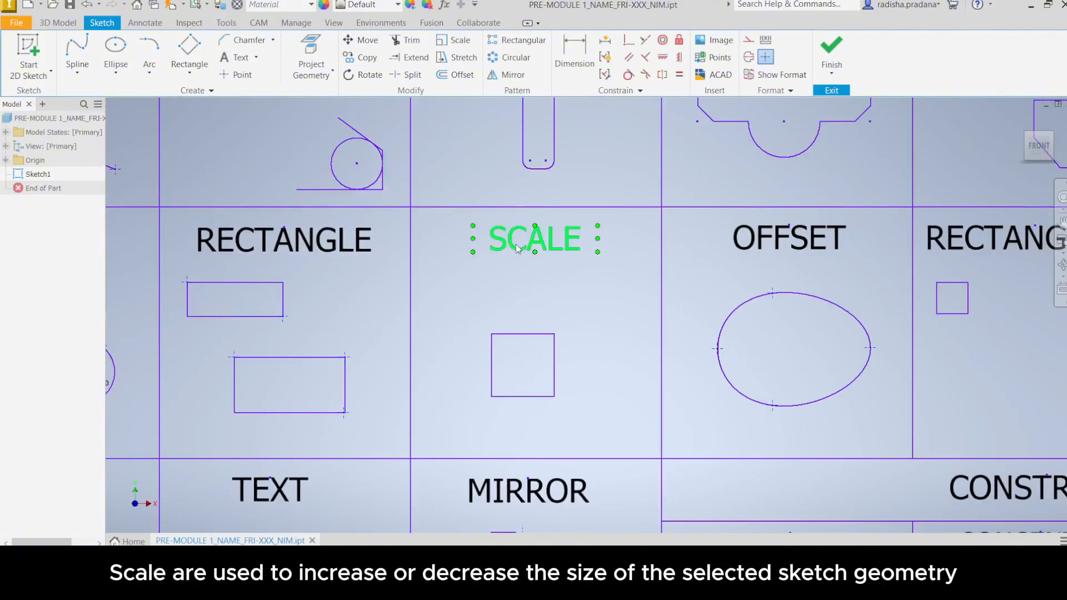
{"action": "left_click", "coordinate": [453, 40]}
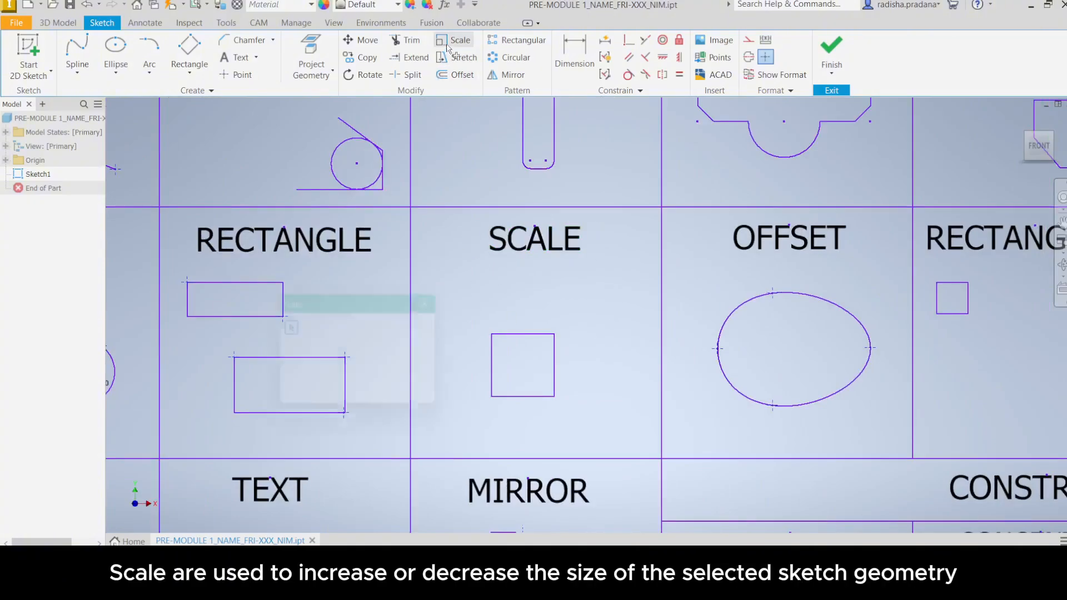
{"action": "left_click_drag", "start_coordinate": [473, 318], "coordinate": [588, 413]}
{"action": "left_click", "coordinate": [358, 327]}
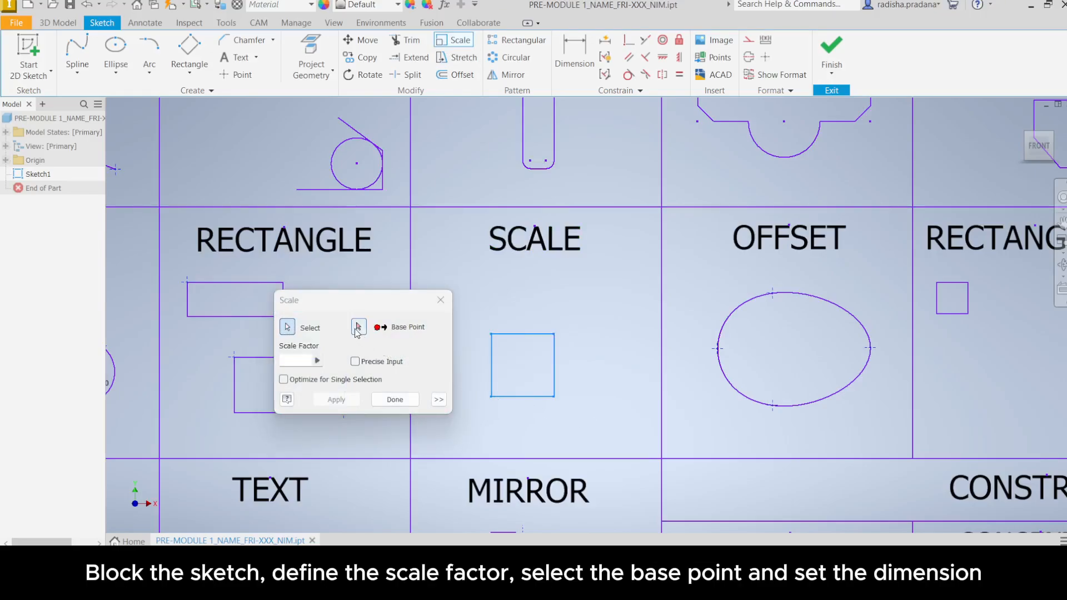
{"action": "left_click", "coordinate": [359, 328]}
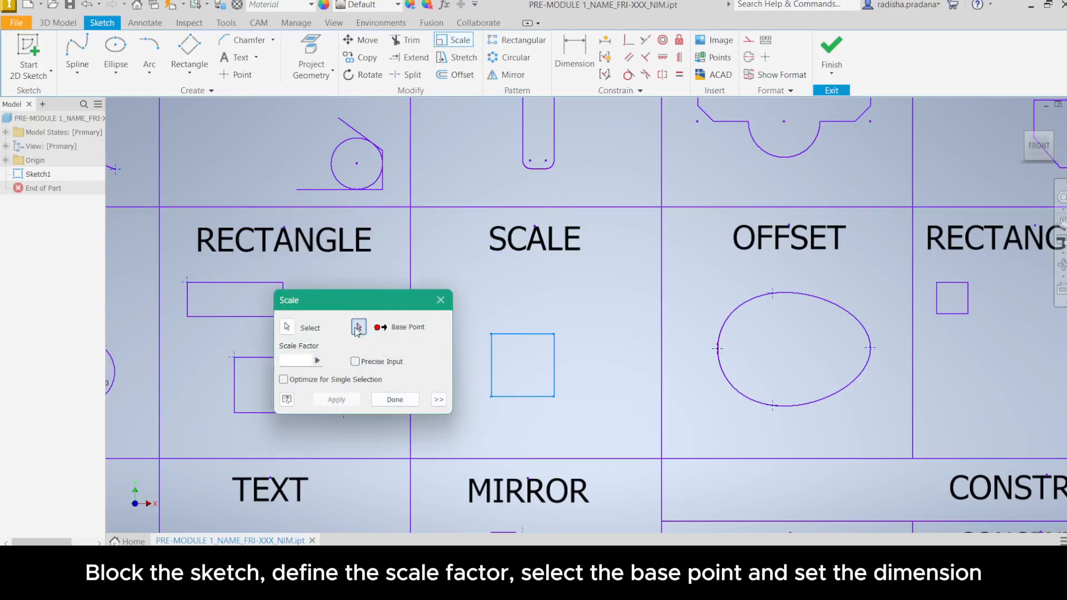
{"action": "left_click", "coordinate": [492, 393]}
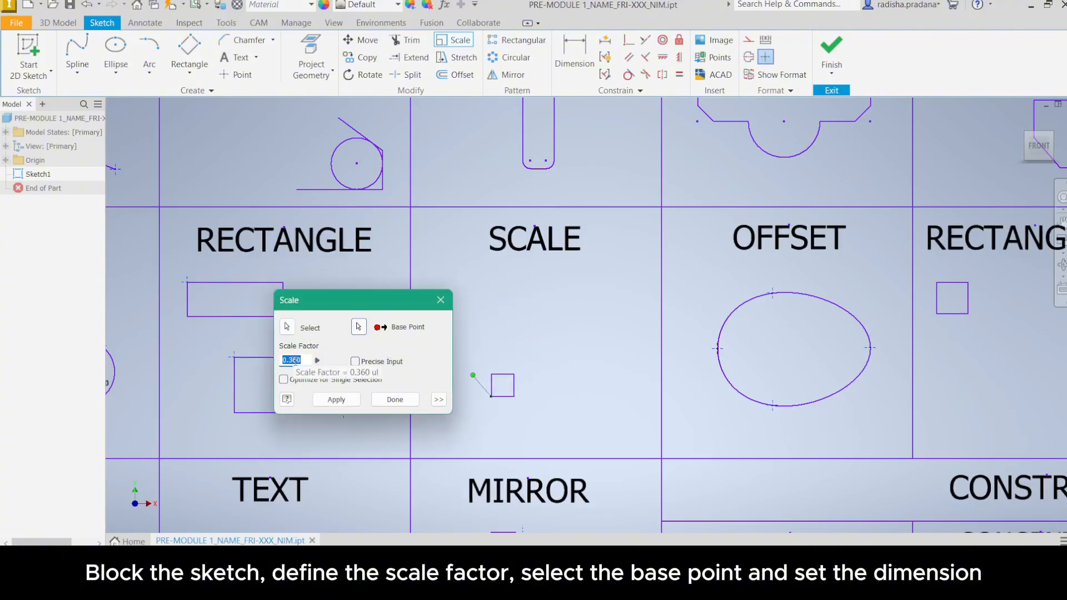
{"action": "type", "text": "1.5"}
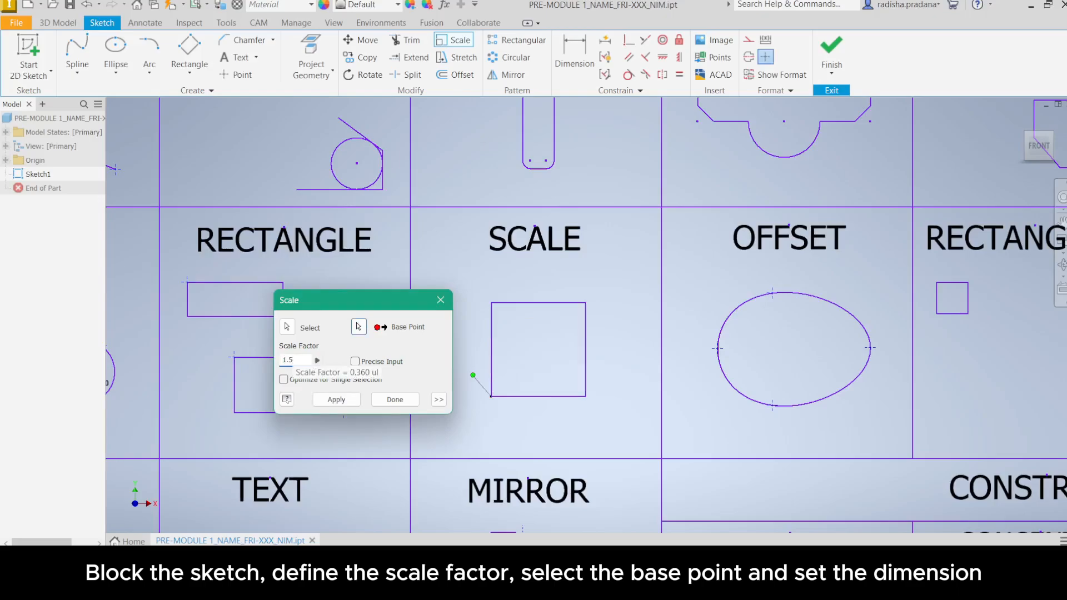
{"action": "left_click", "coordinate": [337, 399]}
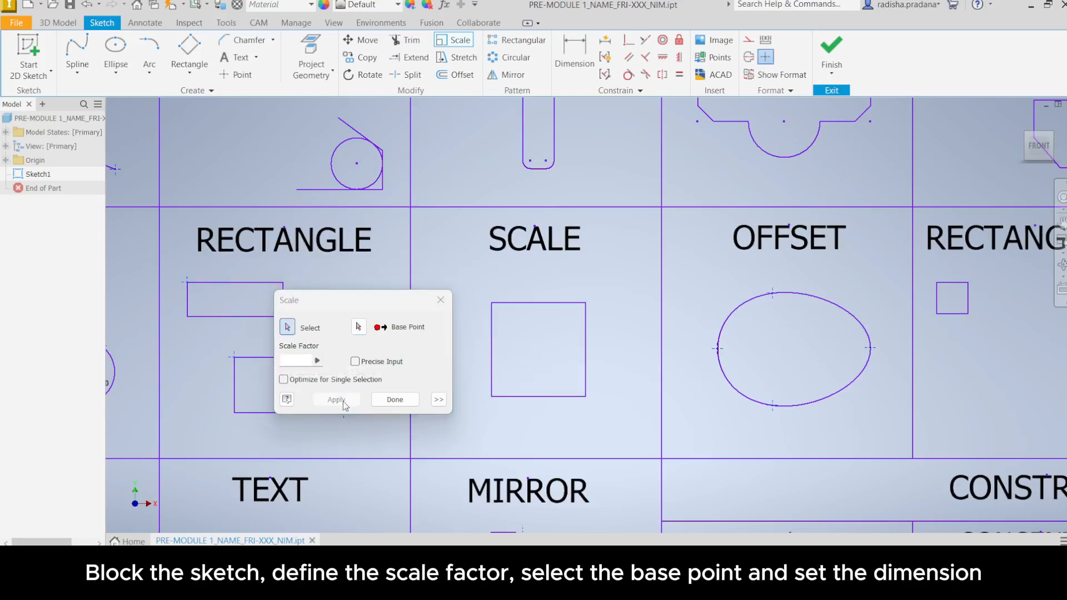
{"action": "left_click", "coordinate": [394, 399]}
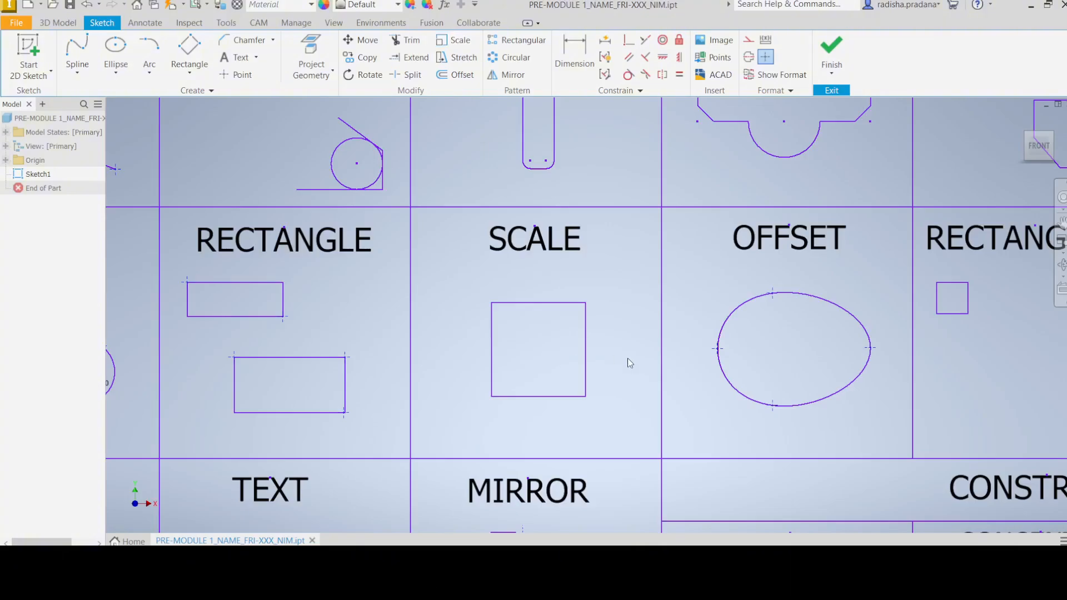
Offset the egg-shaped curve under OFFSET outward by 2.5 mm.
{"action": "middle_click_drag", "start_coordinate": [544, 357], "coordinate": [406, 343]}
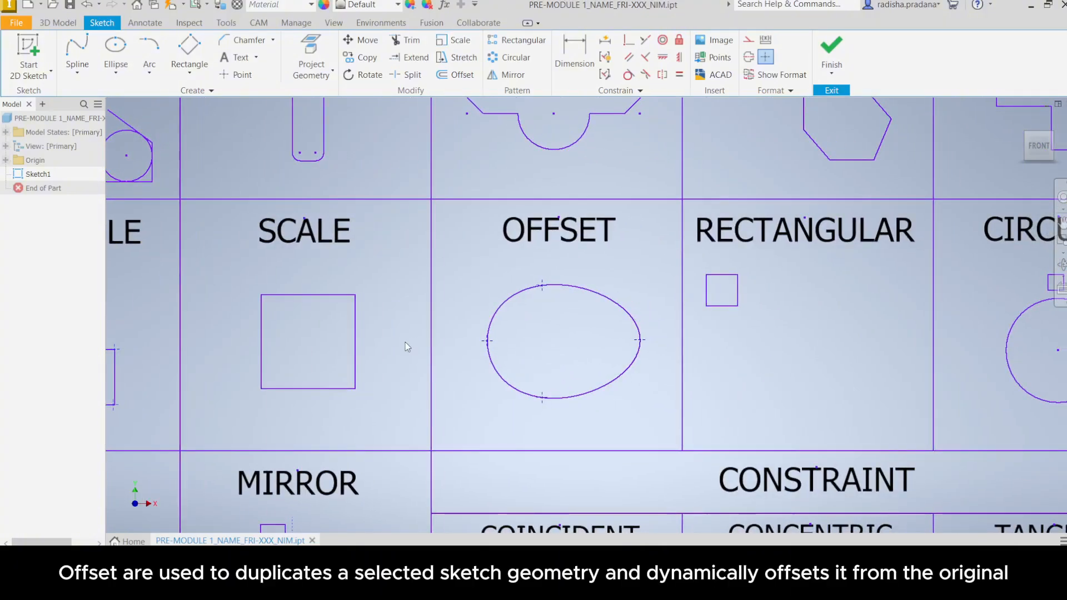
{"action": "left_click", "coordinate": [456, 74]}
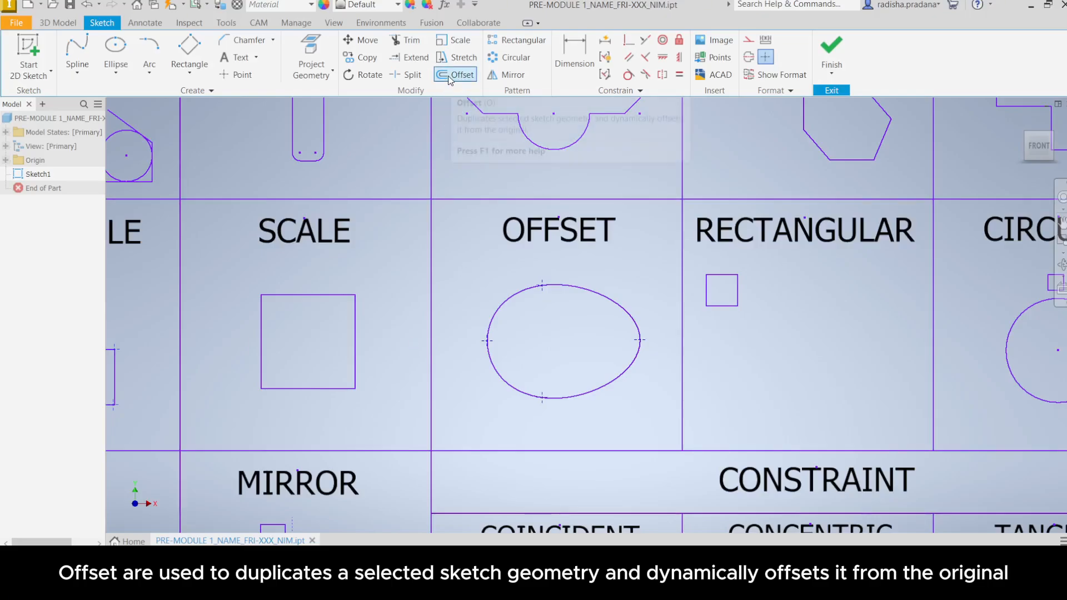
{"action": "left_click", "coordinate": [598, 294]}
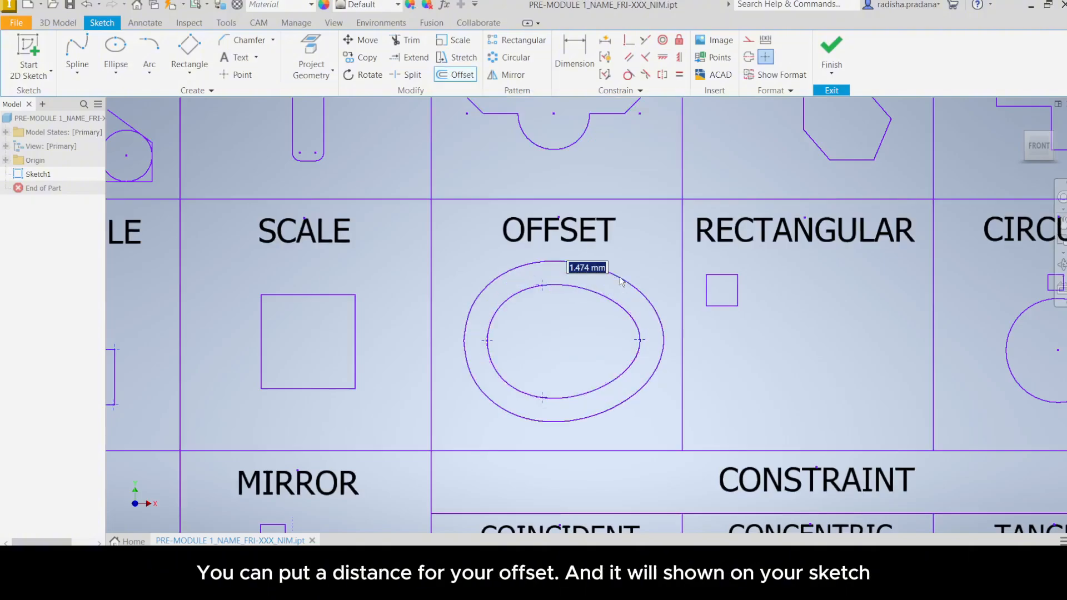
{"action": "type", "text": "2"}
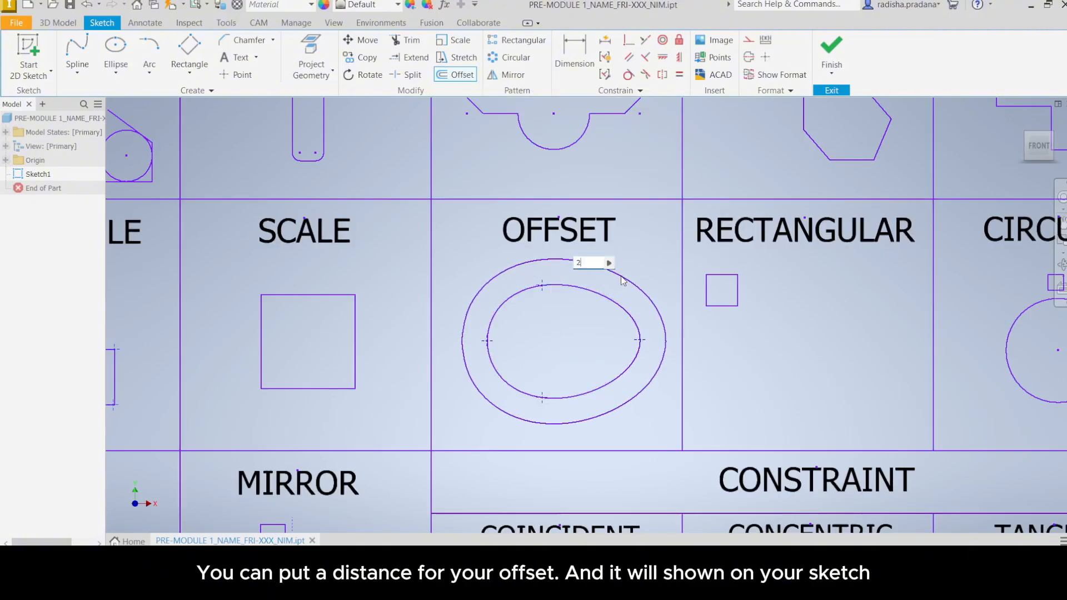
{"action": "type", "text": ".5"}
{"action": "key", "text": "Return"}
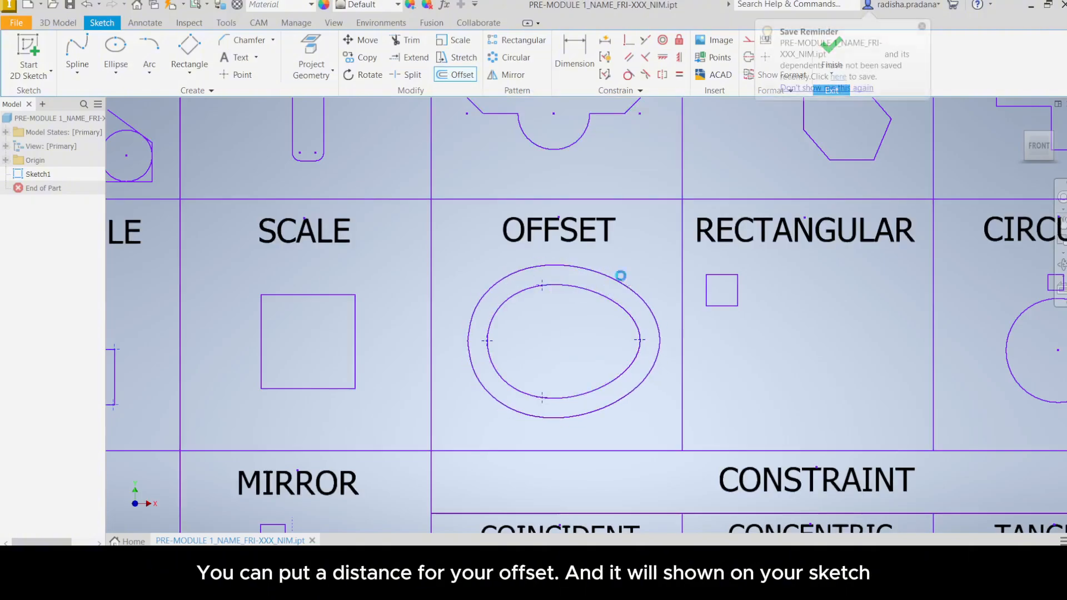
Offset the original egg-shaped curve under OFFSET inward by 1.5 mm and end the Offset command.
{"action": "left_click", "coordinate": [580, 290]}
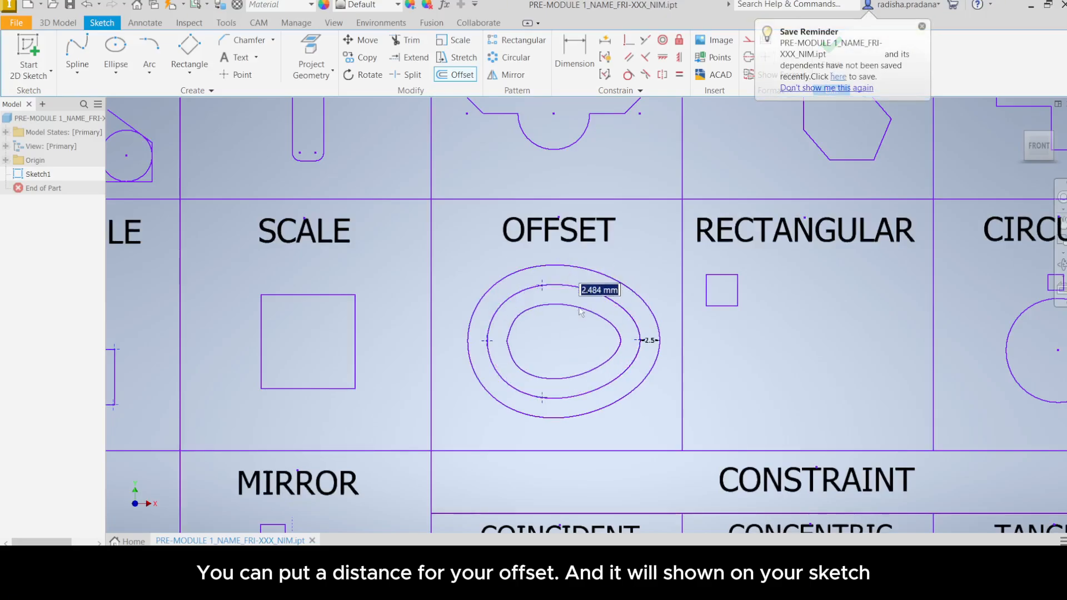
{"action": "type", "text": "1.5"}
{"action": "key", "text": "Return"}
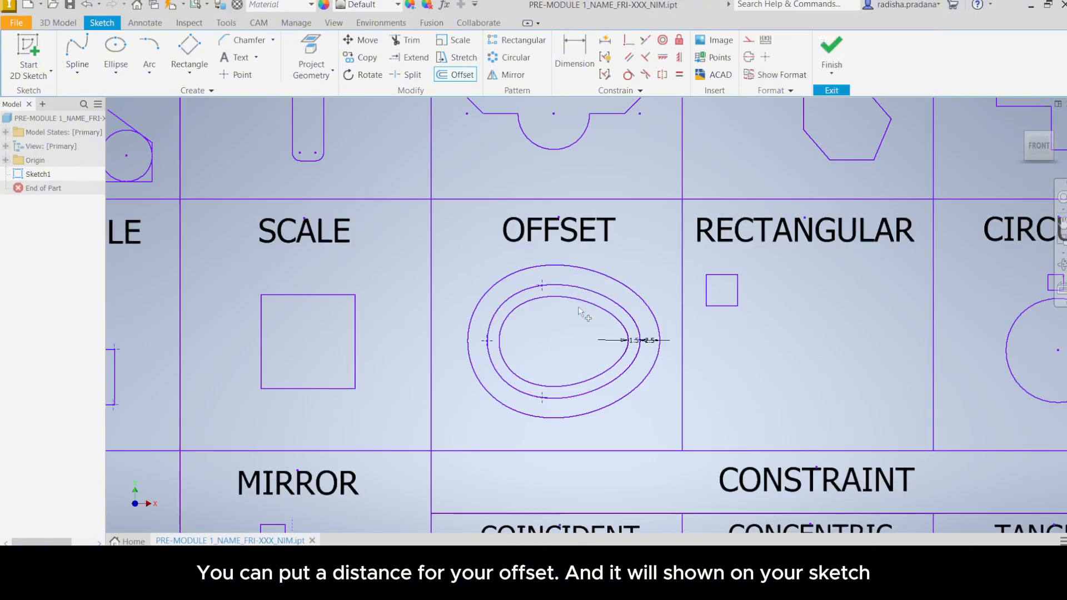
{"action": "key", "text": "Escape"}
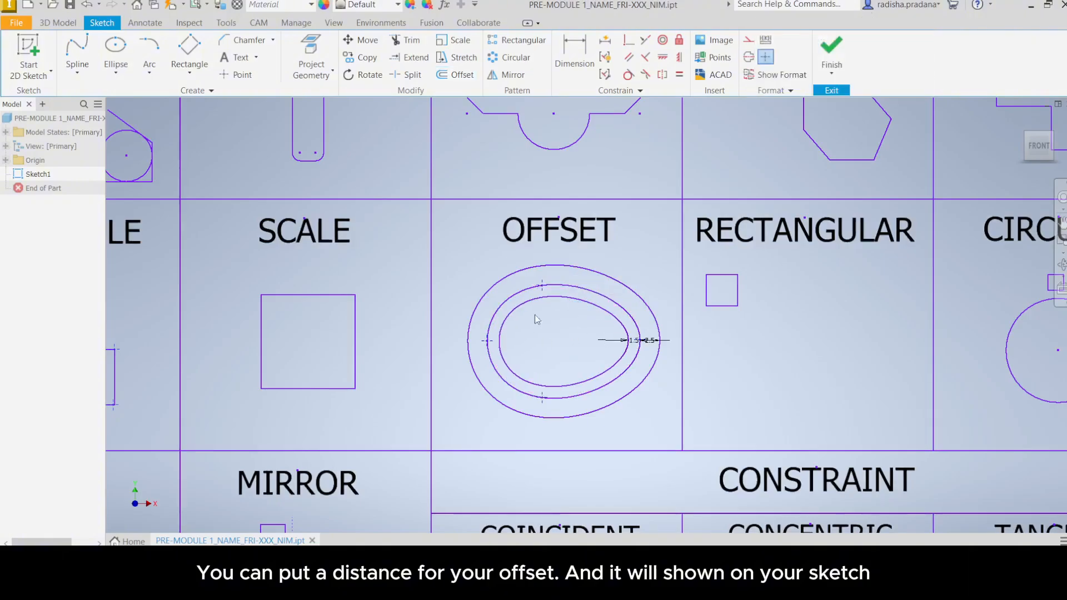
Start a rectangular pattern of the square under RECTANGULAR, using its right edge for direction 1 and its bottom edge for direction 2.
{"action": "middle_click_drag", "start_coordinate": [636, 304], "coordinate": [397, 301]}
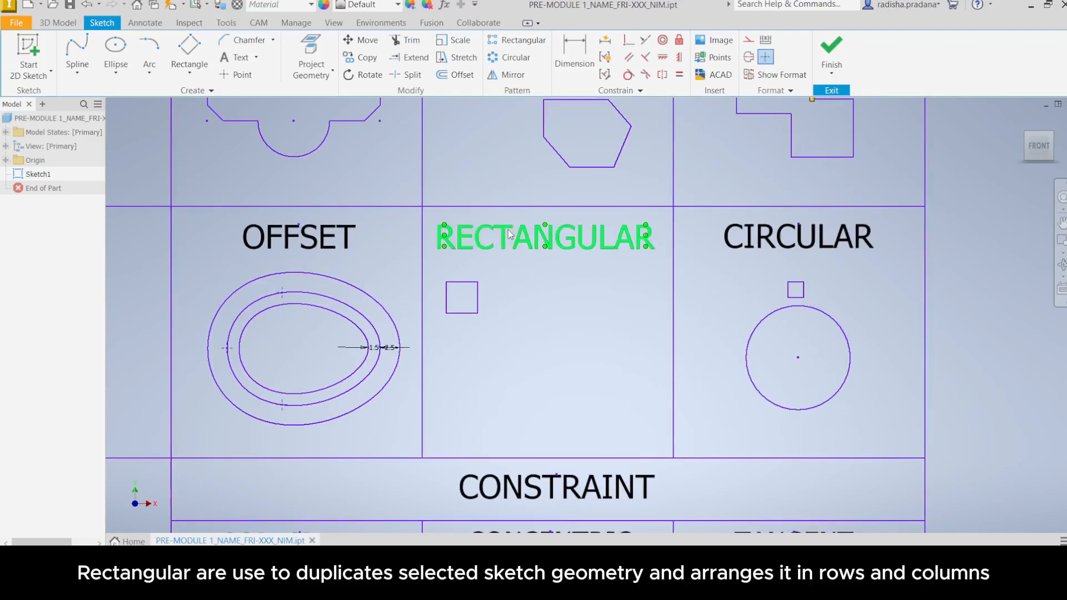
{"action": "left_click", "coordinate": [508, 43]}
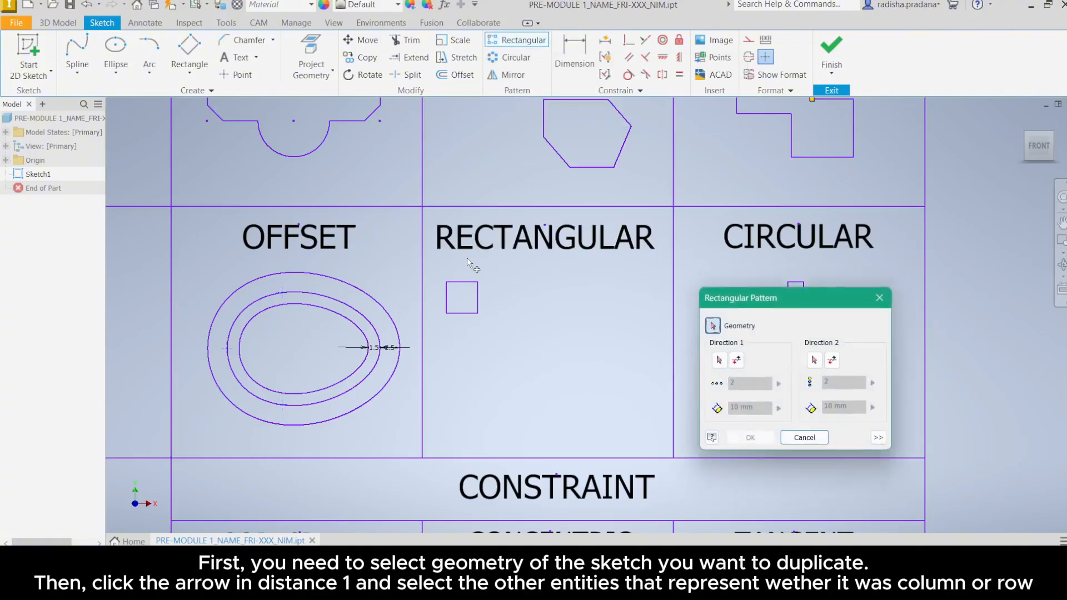
{"action": "left_click_drag", "start_coordinate": [433, 268], "coordinate": [504, 331]}
{"action": "left_click", "coordinate": [719, 360]}
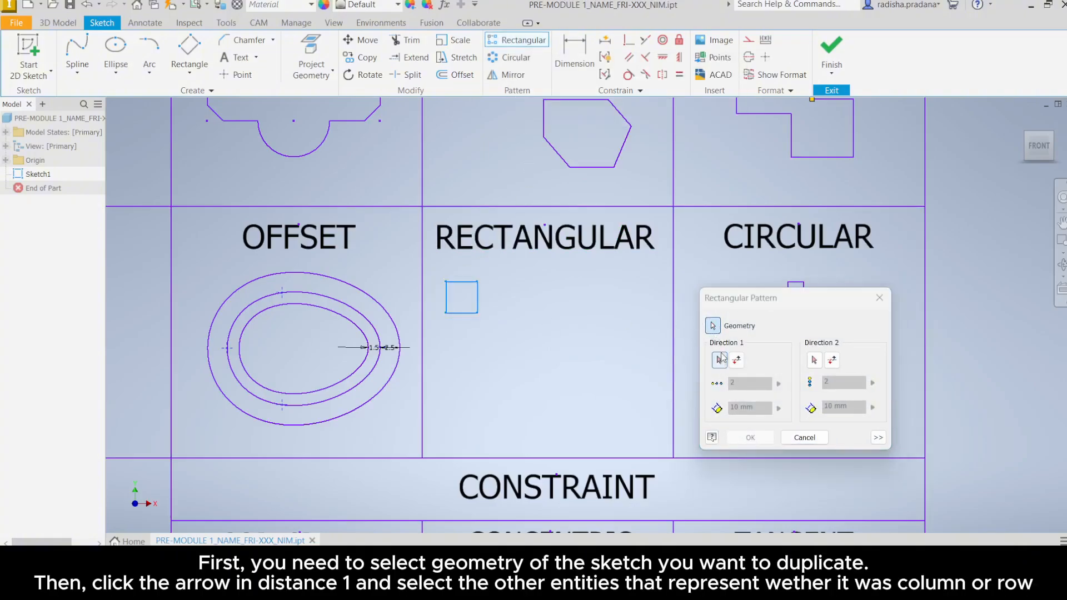
{"action": "left_click", "coordinate": [477, 301]}
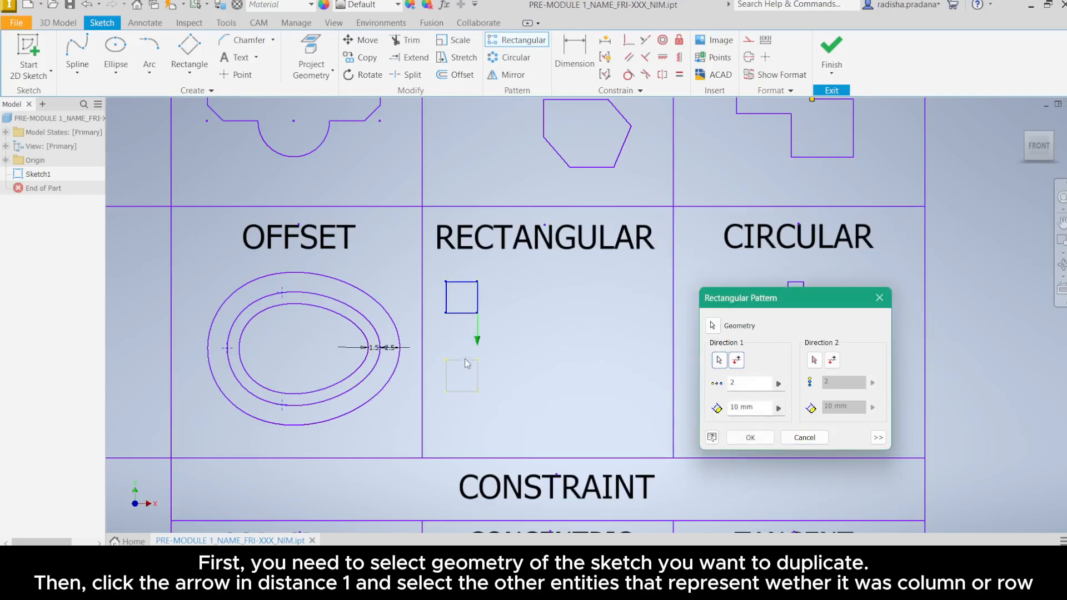
{"action": "left_click", "coordinate": [815, 361]}
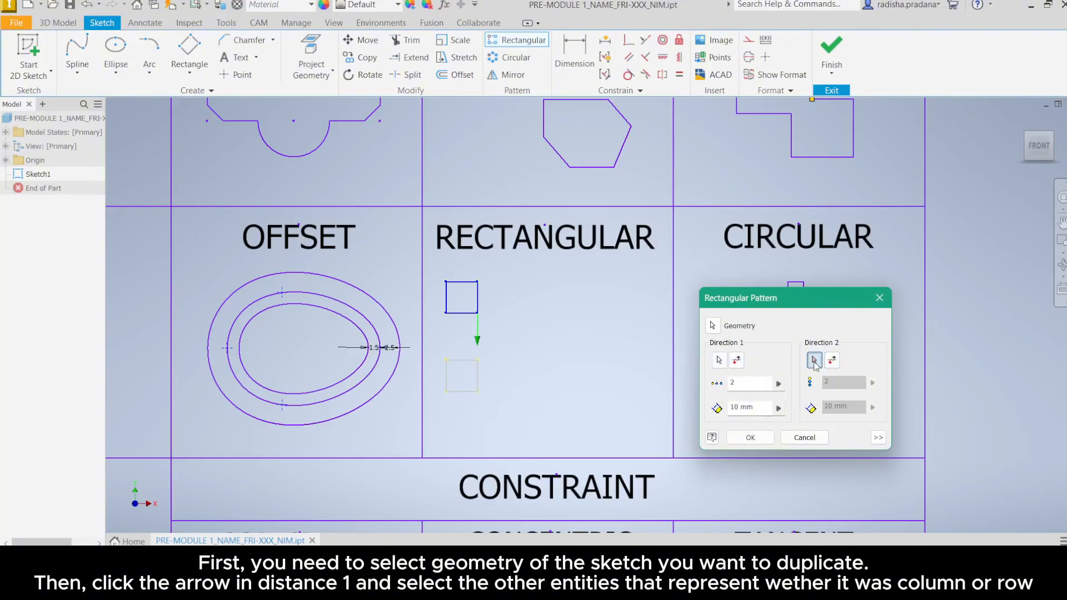
{"action": "left_click", "coordinate": [461, 314]}
{"action": "scroll", "coordinate": [381, 294], "scroll_direction": "down", "scroll_amount": 2}
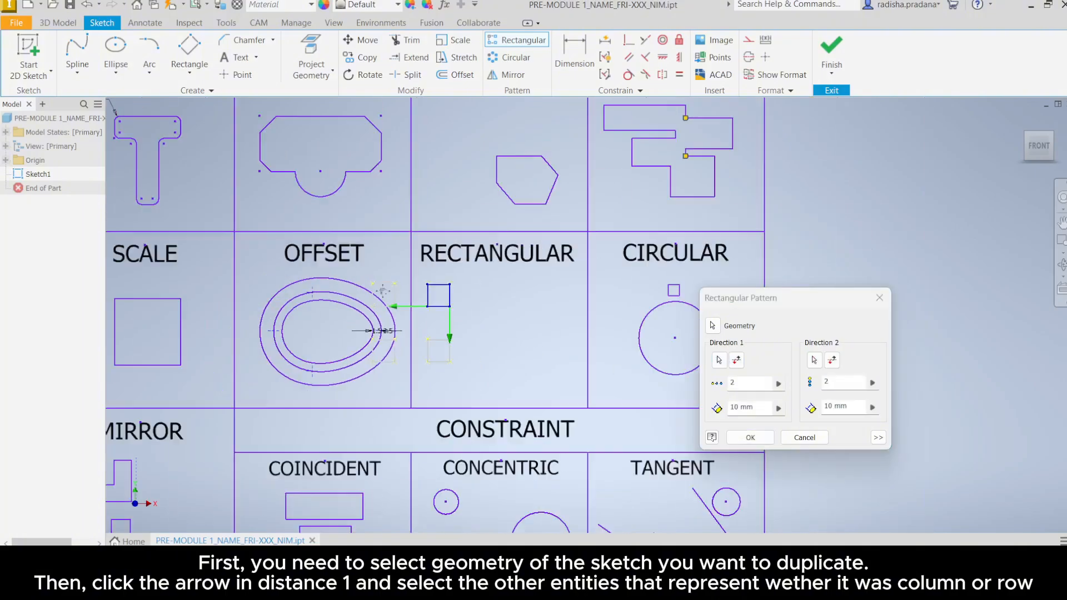
{"action": "scroll", "coordinate": [383, 286], "scroll_direction": "up", "scroll_amount": 4}
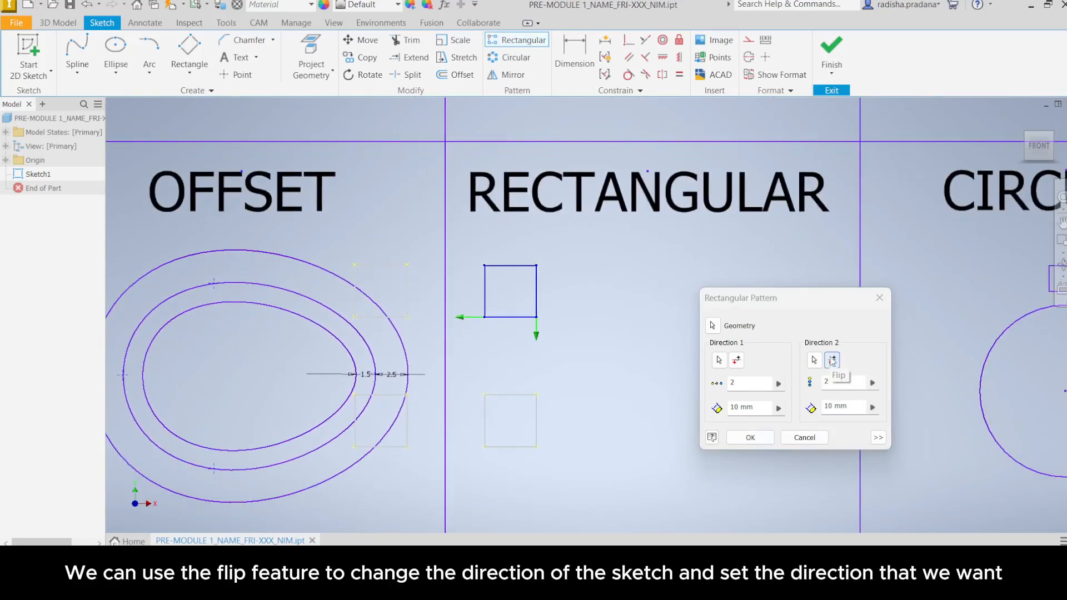
Flip direction 2 of the rectangular pattern, set its count to 5 and spacing to 5 mm, and create the pattern.
{"action": "left_click", "coordinate": [833, 361]}
{"action": "middle_click_drag", "start_coordinate": [654, 348], "coordinate": [566, 337]}
{"action": "double_click", "coordinate": [842, 382]}
{"action": "type", "text": "5"}
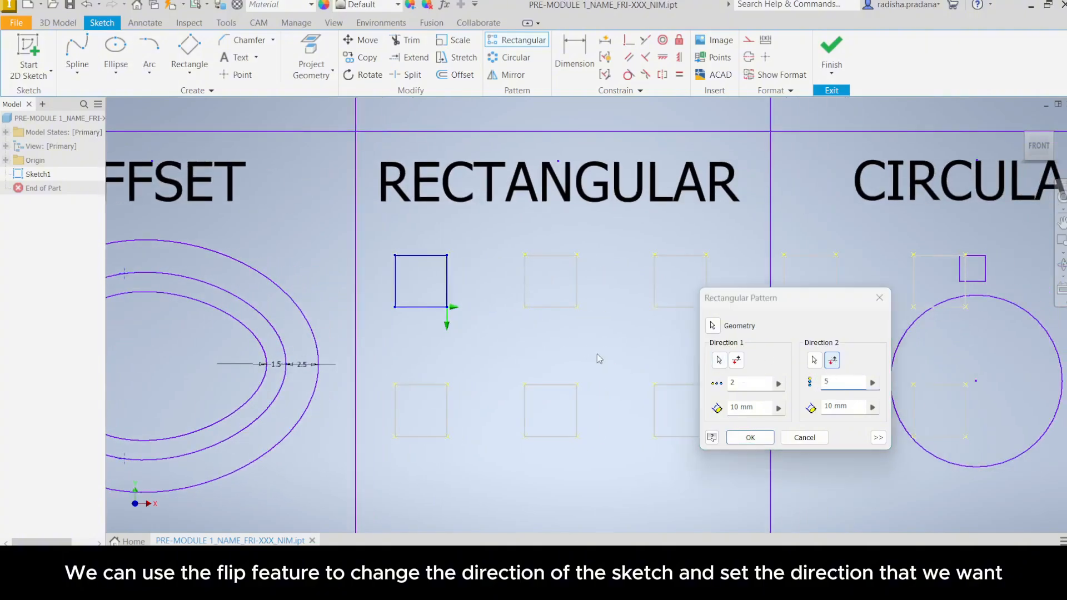
{"action": "scroll", "coordinate": [598, 357], "scroll_direction": "down", "scroll_amount": 1}
{"action": "middle_click_drag", "start_coordinate": [598, 357], "coordinate": [534, 307]}
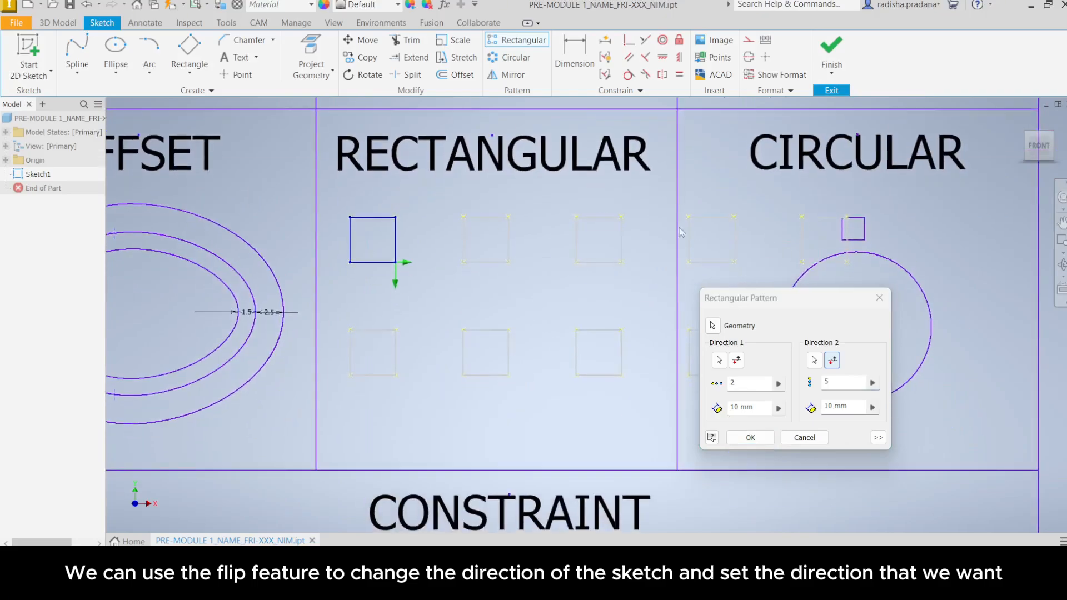
{"action": "double_click", "coordinate": [826, 406]}
{"action": "type", "text": "5"}
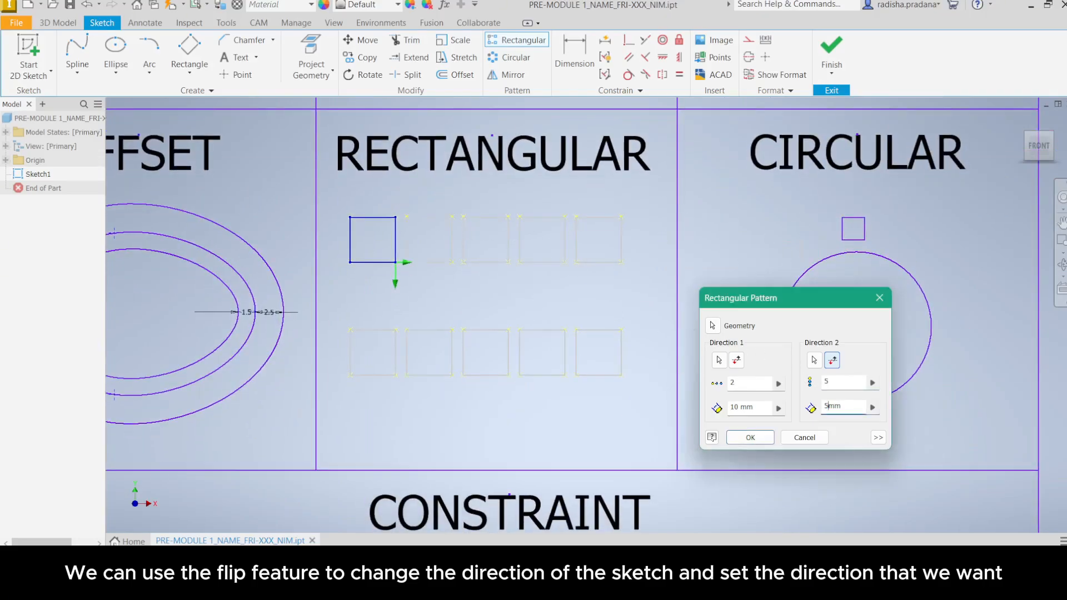
{"action": "left_click", "coordinate": [838, 385]}
{"action": "left_click", "coordinate": [748, 438]}
{"action": "middle_click_drag", "start_coordinate": [462, 300], "coordinate": [455, 324]}
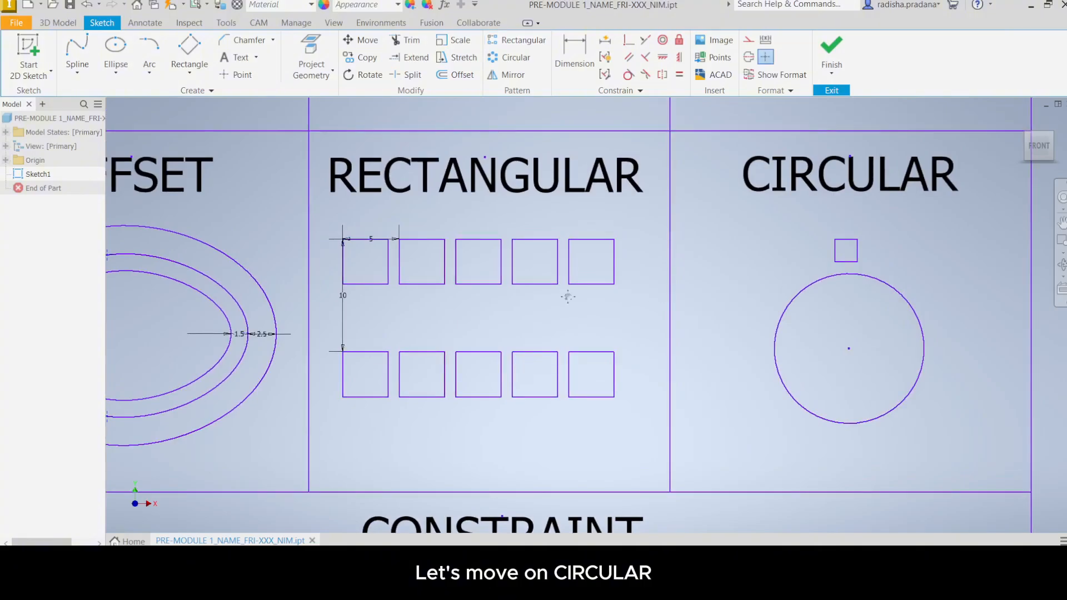
Start a circular pattern of the small square under CIRCULAR with the large circle as axis and a count of 8.
{"action": "mouse_move", "coordinate": [564, 295]}
{"action": "middle_mouse_down"}
{"action": "mouse_move", "coordinate": [338, 305]}
{"action": "mouse_move", "coordinate": [348, 306]}
{"action": "middle_mouse_up"}
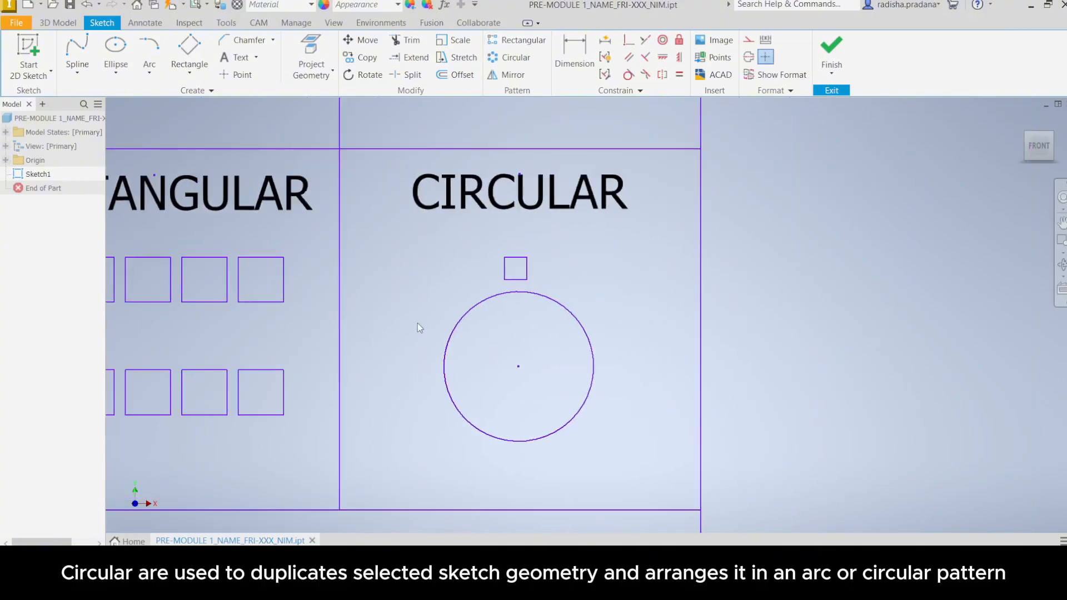
{"action": "left_click", "coordinate": [475, 183]}
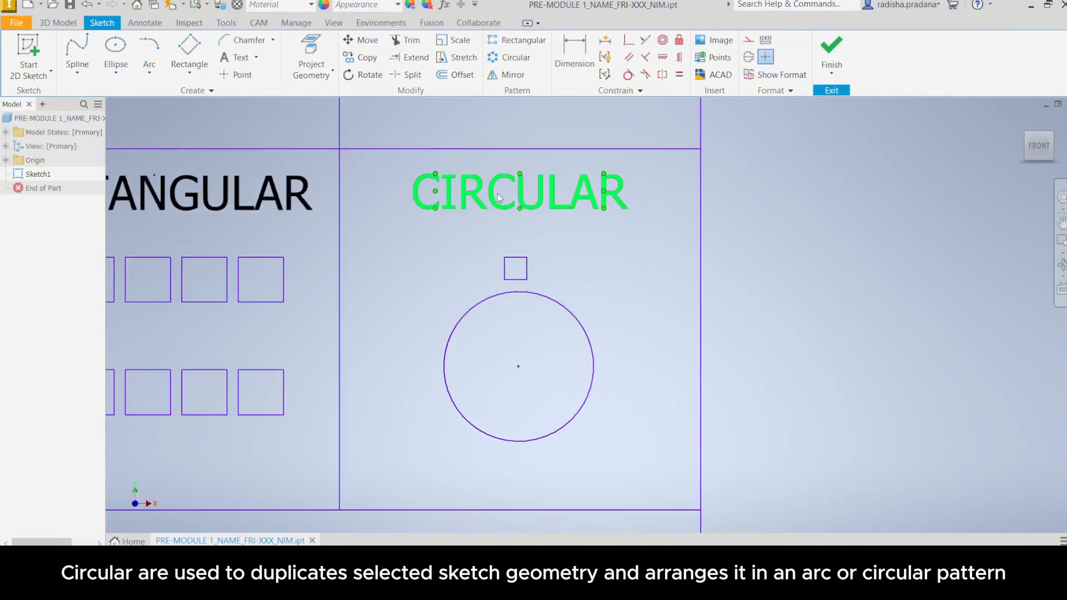
{"action": "left_click", "coordinate": [513, 58]}
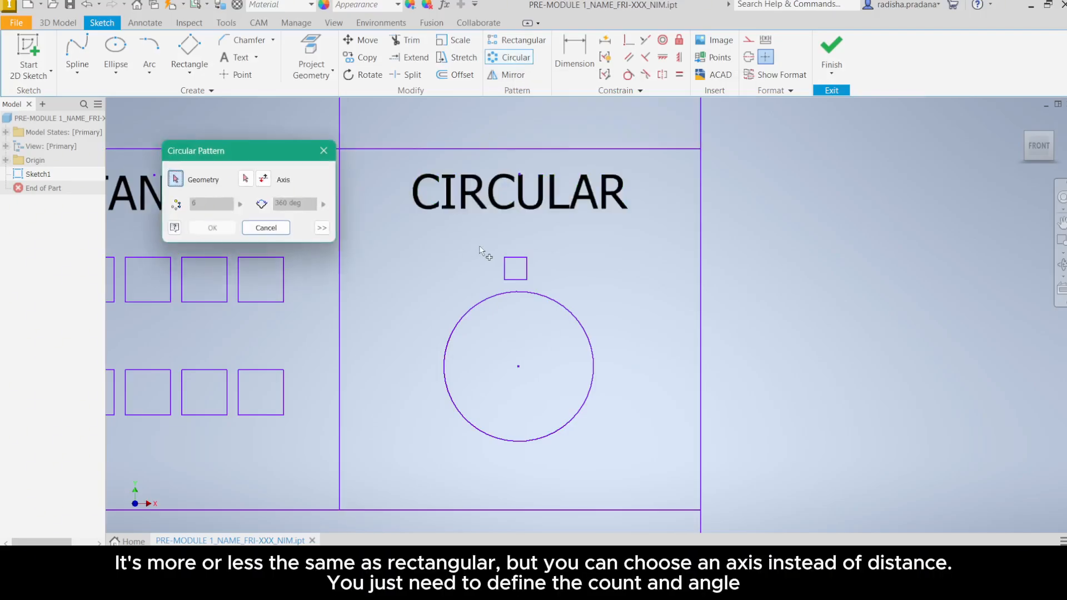
{"action": "left_click", "coordinate": [516, 258]}
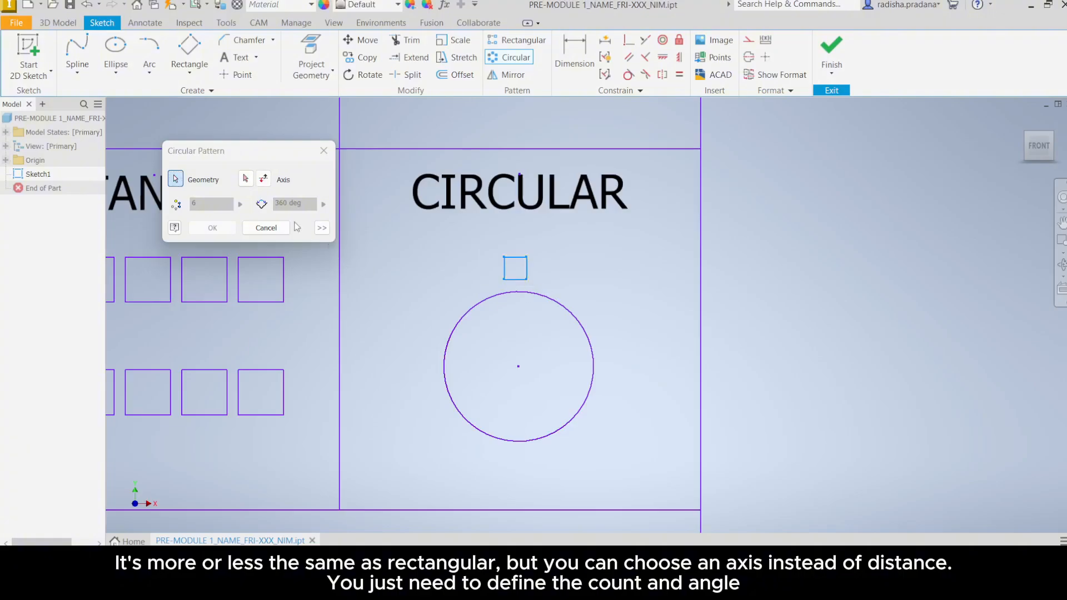
{"action": "left_click", "coordinate": [246, 178]}
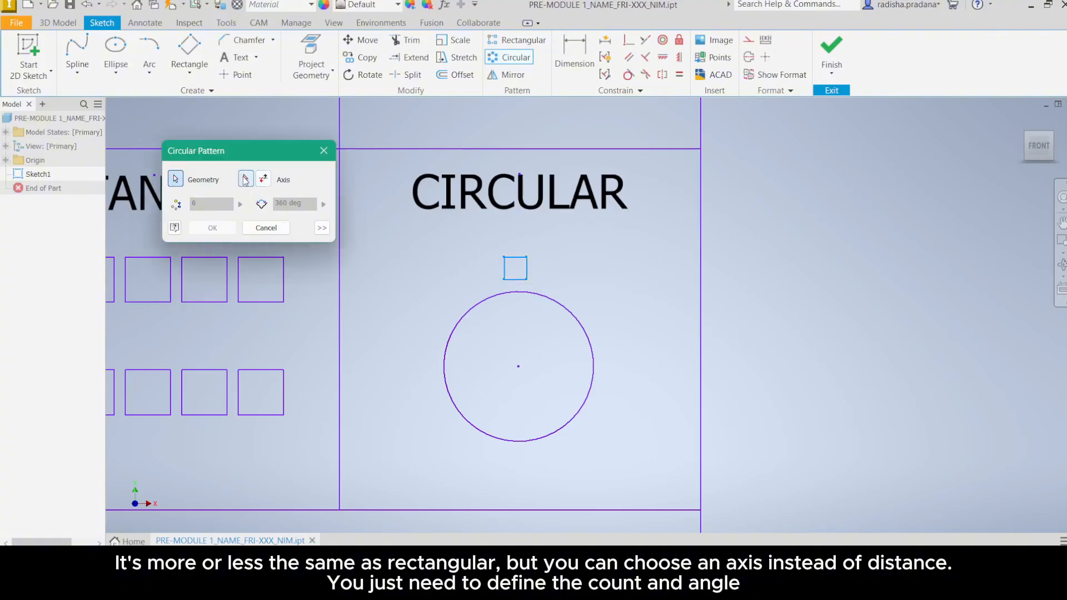
{"action": "left_click", "coordinate": [493, 296]}
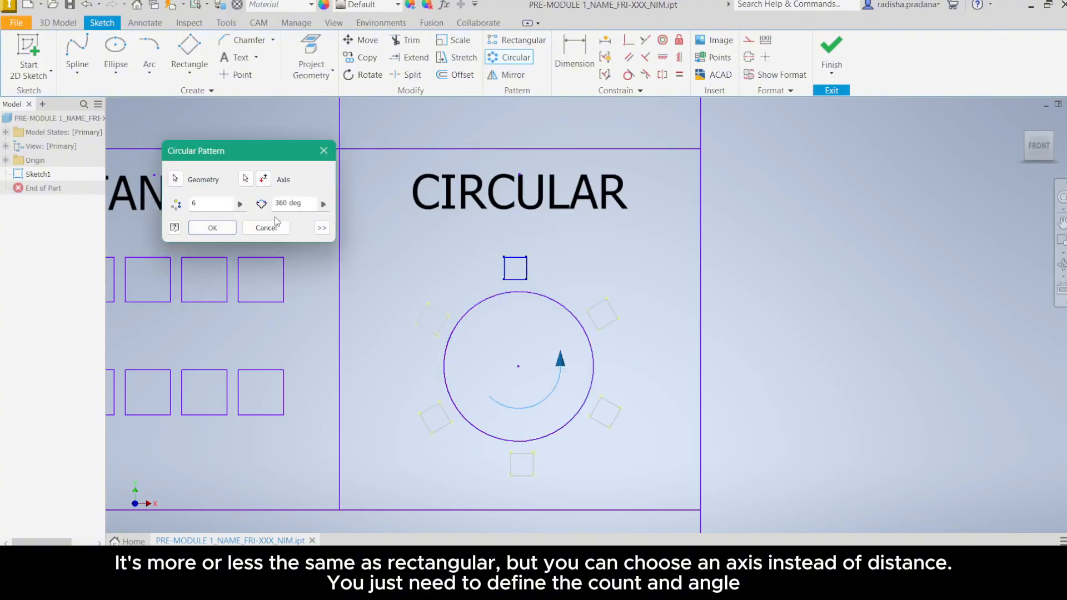
{"action": "double_click", "coordinate": [200, 203]}
{"action": "type", "text": "8"}
Try smaller total angles for the circular pattern of squares, starting with 180 degrees.
{"action": "key", "text": "BackSpace"}
{"action": "key", "text": "BackSpace"}
{"action": "key", "text": "BackSpace"}
{"action": "type", "text": "180"}
{"action": "double_click", "coordinate": [279, 203]}
{"action": "type", "text": "27"}
Set the circular pattern's total angle to 360 degrees and create the pattern around the large circle.
{"action": "double_click", "coordinate": [275, 203]}
{"action": "type", "text": "360"}
{"action": "left_click", "coordinate": [222, 228]}
{"action": "scroll", "coordinate": [410, 289], "scroll_direction": "down", "scroll_amount": 1}
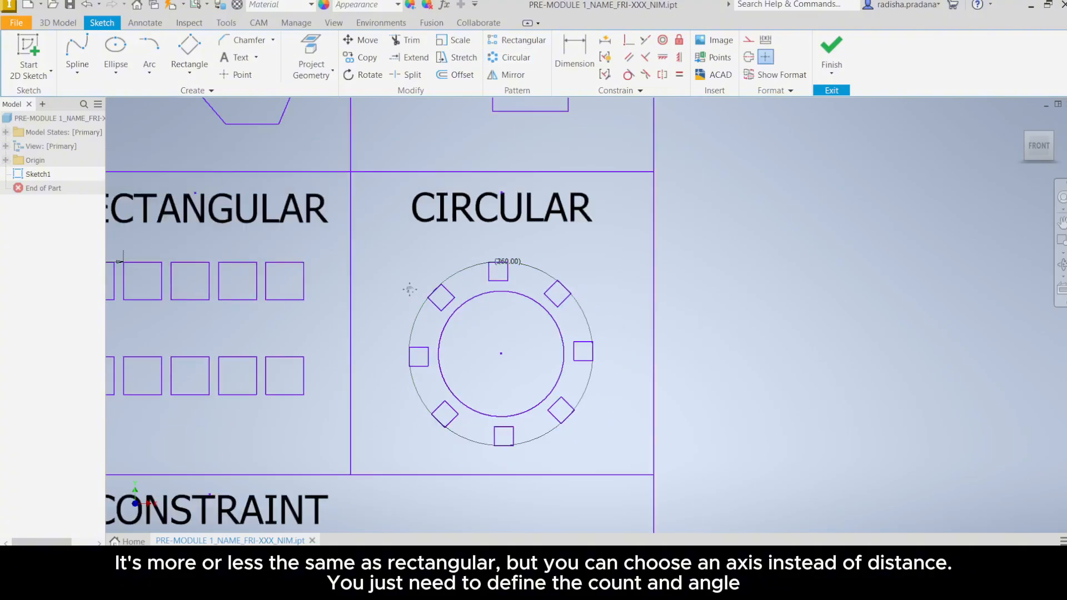
{"action": "scroll", "coordinate": [410, 289], "scroll_direction": "down", "scroll_amount": 3}
{"action": "scroll", "coordinate": [224, 400], "scroll_direction": "down", "scroll_amount": 3}
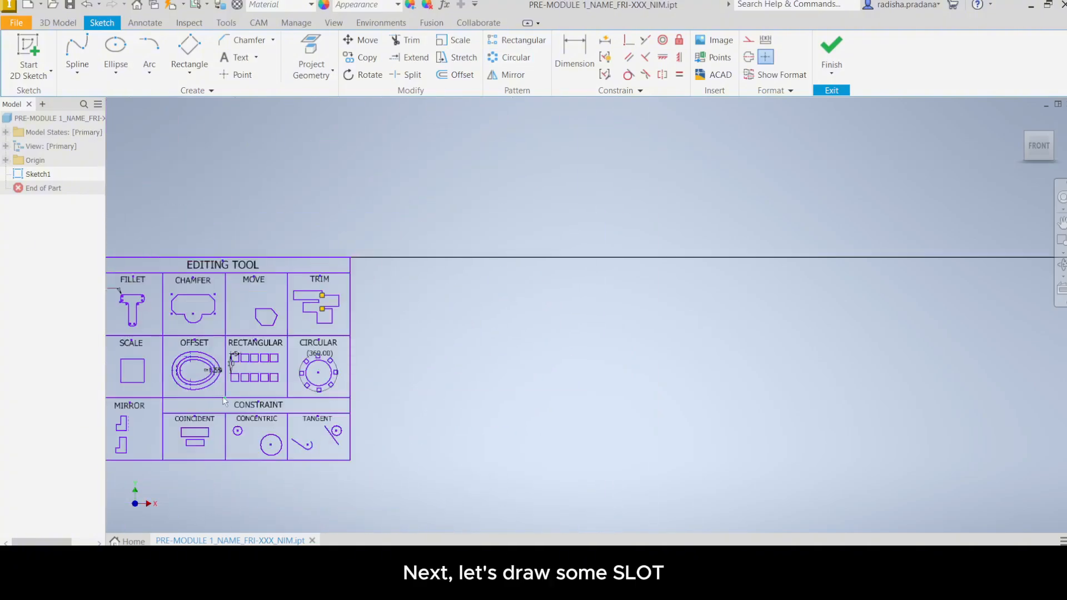
{"action": "middle_click_drag", "start_coordinate": [224, 400], "coordinate": [488, 397]}
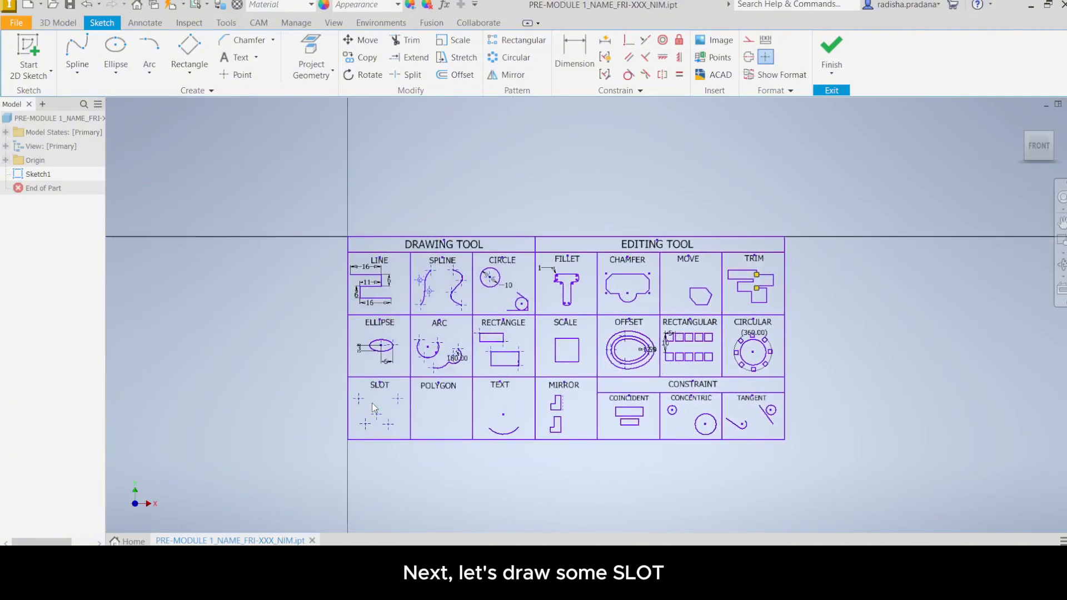
{"action": "scroll", "coordinate": [374, 402], "scroll_direction": "up", "scroll_amount": 3}
{"action": "scroll", "coordinate": [439, 313], "scroll_direction": "up", "scroll_amount": 2}
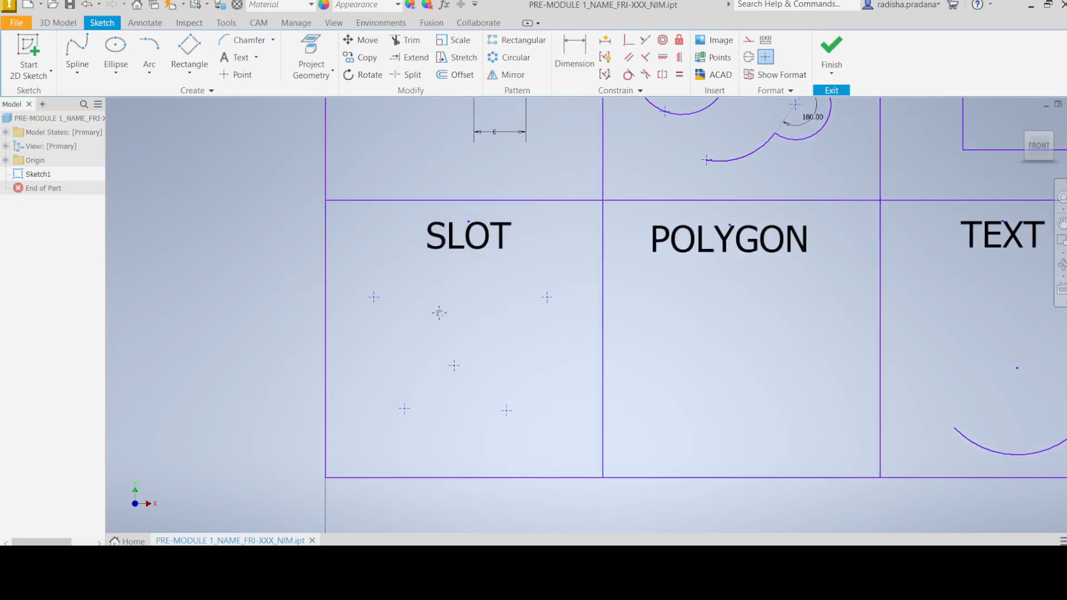
{"action": "middle_click_drag", "start_coordinate": [439, 313], "coordinate": [460, 304]}
{"action": "left_click", "coordinate": [190, 69]}
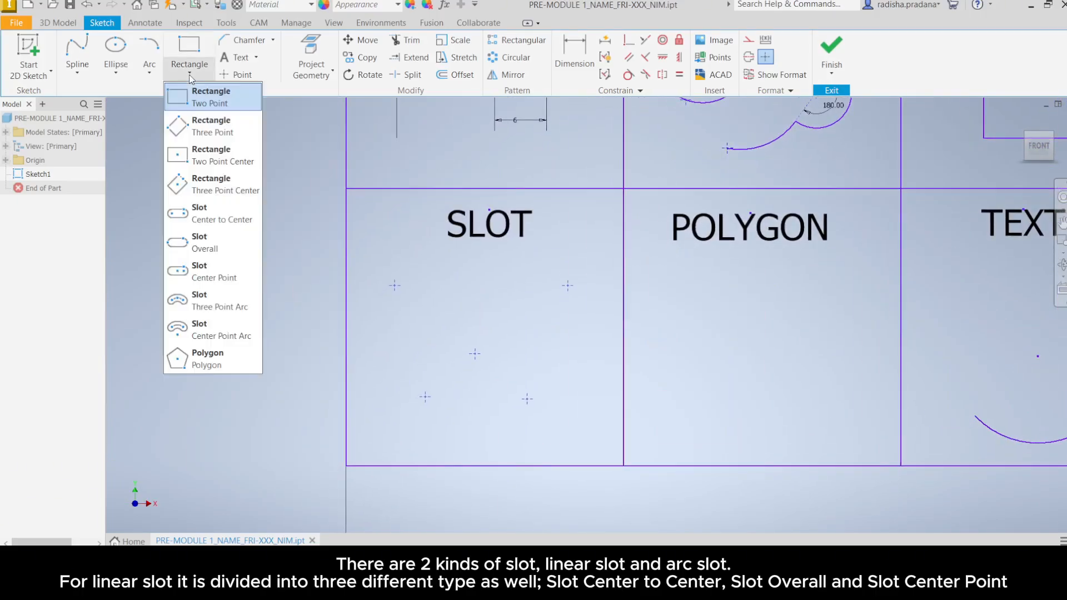
{"action": "left_click", "coordinate": [206, 210]}
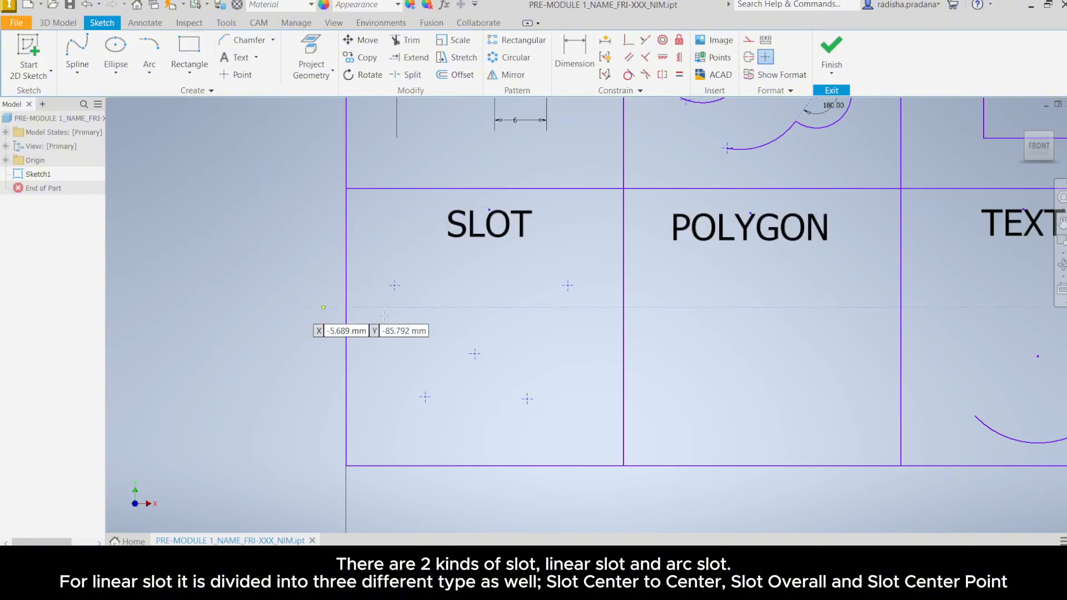
{"action": "left_click", "coordinate": [394, 286]}
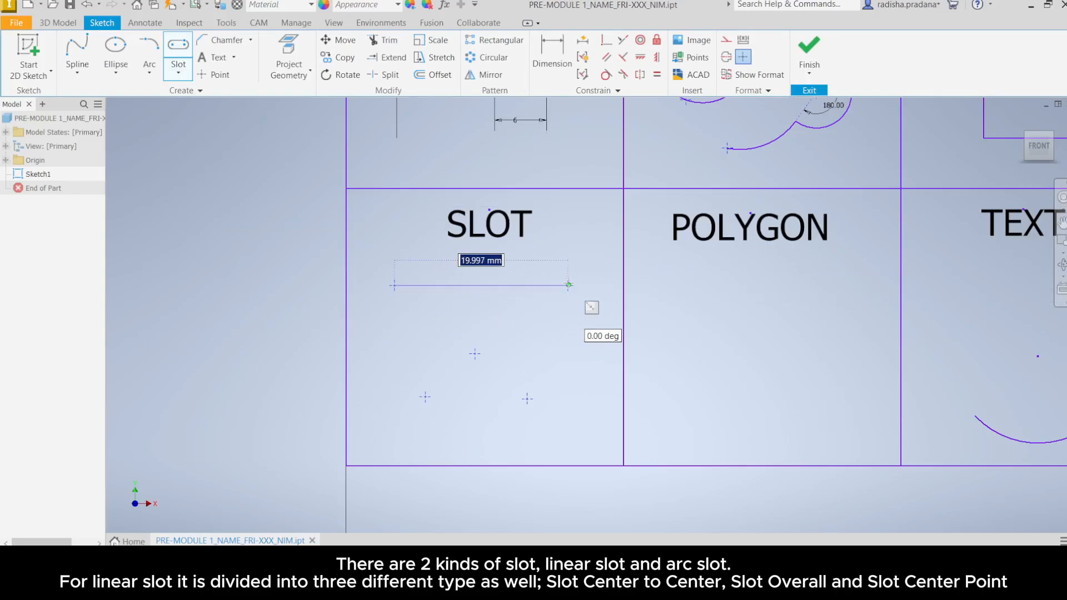
{"action": "left_click", "coordinate": [569, 285]}
{"action": "left_click", "coordinate": [179, 72]}
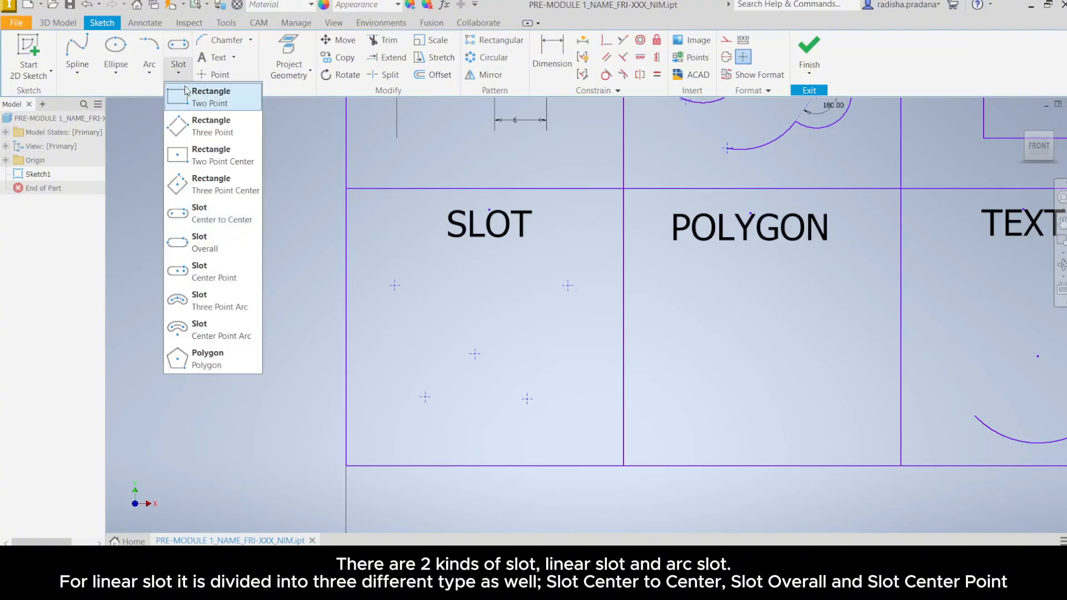
{"action": "left_click", "coordinate": [187, 98]}
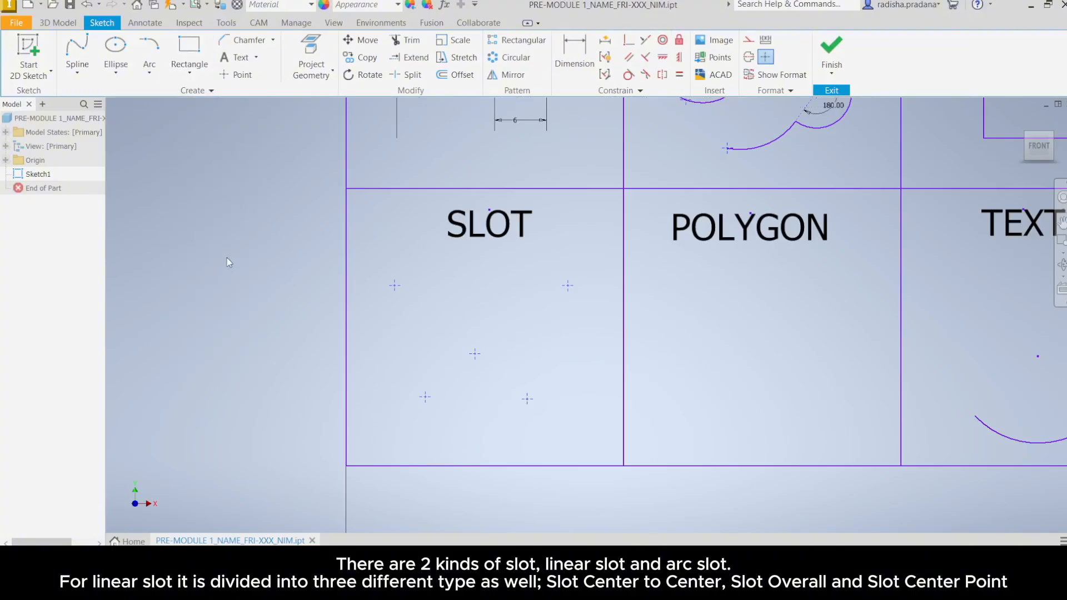
Draw a 5 mm wide center-to-center slot between the two upper help points under SLOT and place its dimension at the slot's upper right.
{"action": "left_click", "coordinate": [190, 71]}
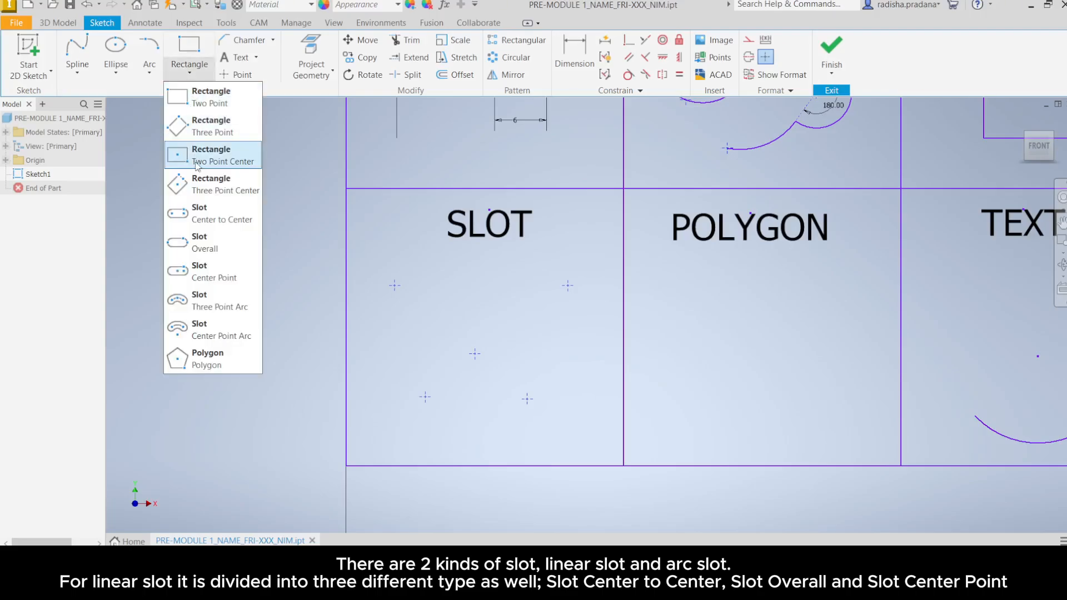
{"action": "left_click", "coordinate": [198, 208]}
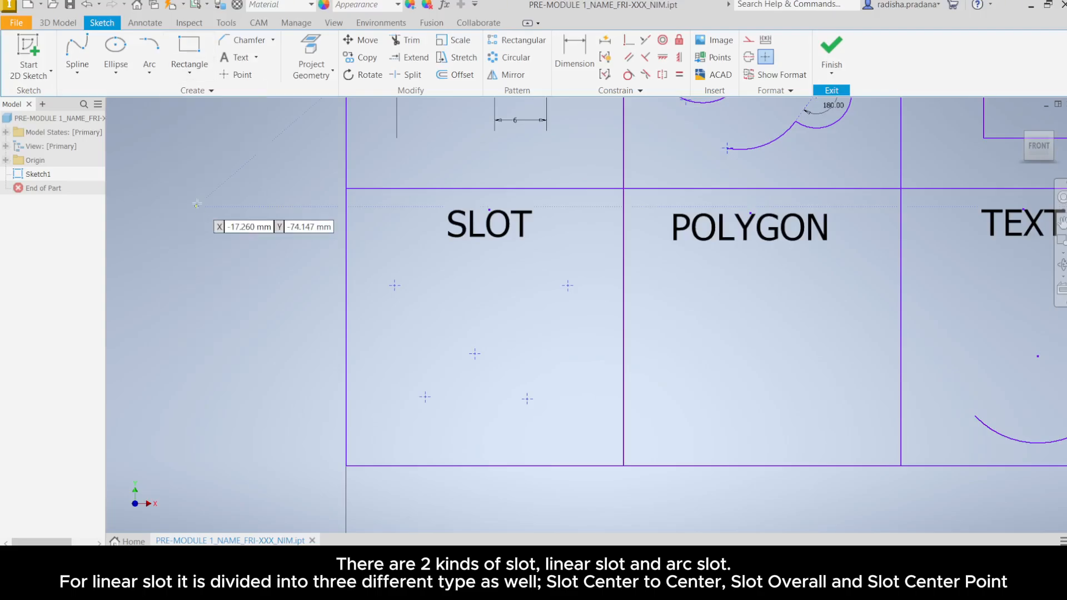
{"action": "left_click", "coordinate": [395, 285]}
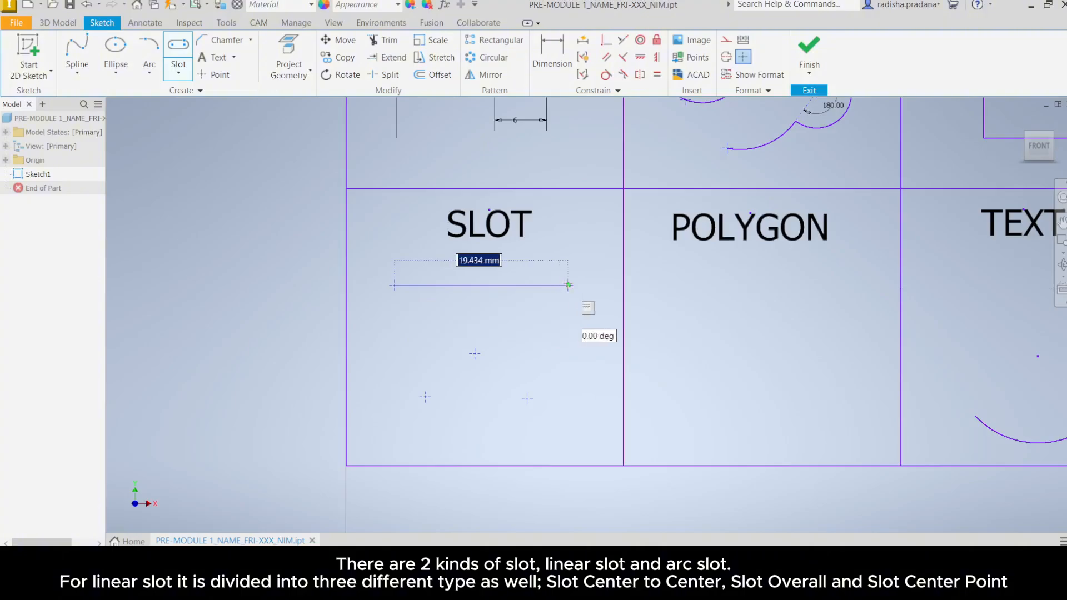
{"action": "left_click", "coordinate": [568, 285]}
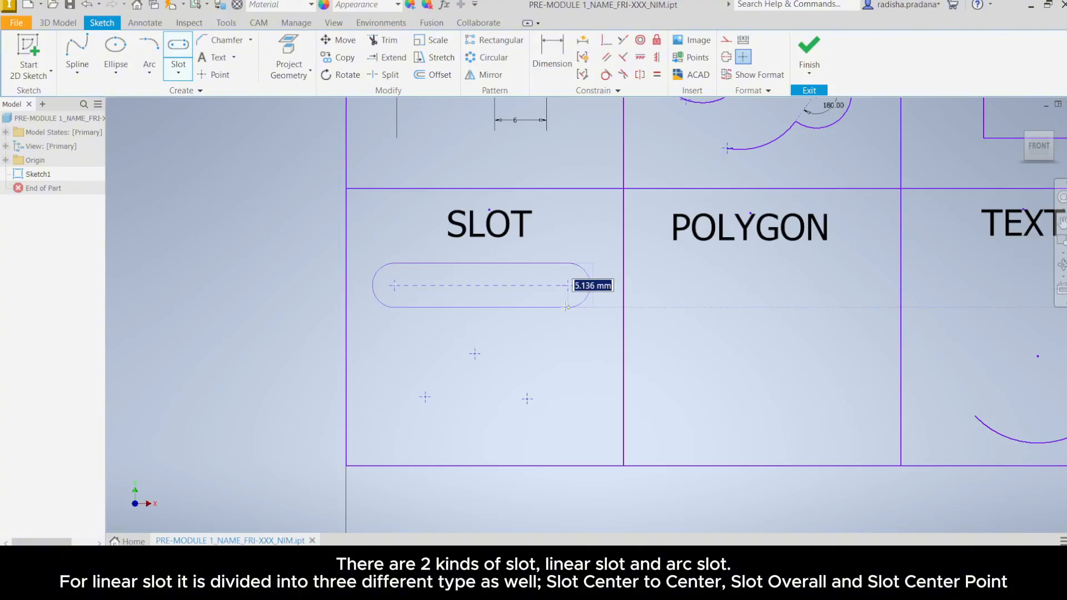
{"action": "type", "text": "5"}
{"action": "key", "text": "Return"}
{"action": "key", "text": "Escape"}
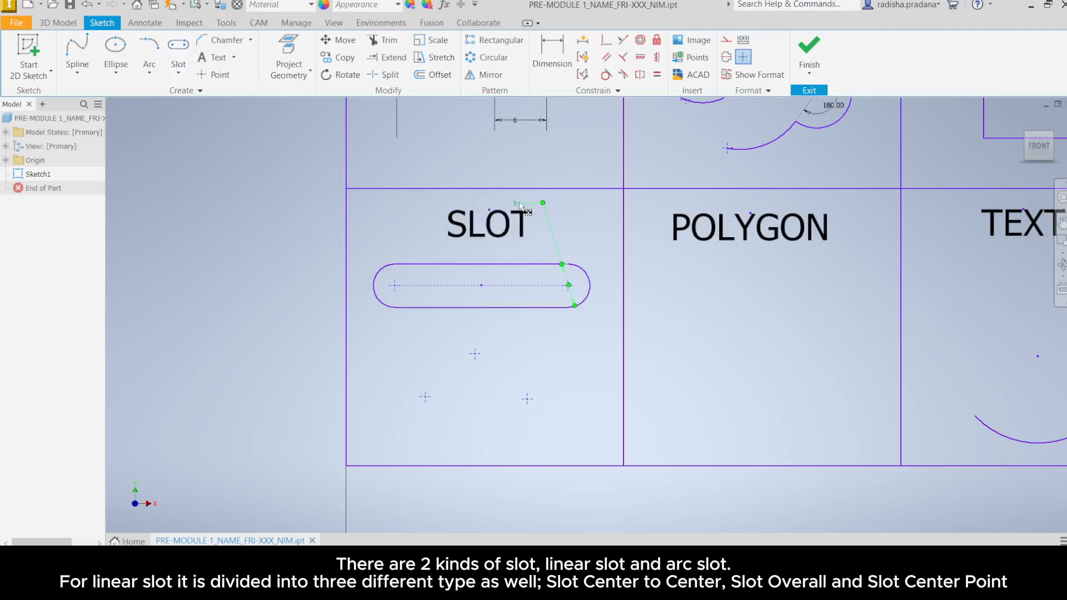
{"action": "left_click_drag", "start_coordinate": [519, 204], "coordinate": [588, 246]}
Draw a 3 mm wide three-point arc slot through the three lower help points under SLOT and place its dimension at the slot's upper right.
{"action": "left_click", "coordinate": [178, 67]}
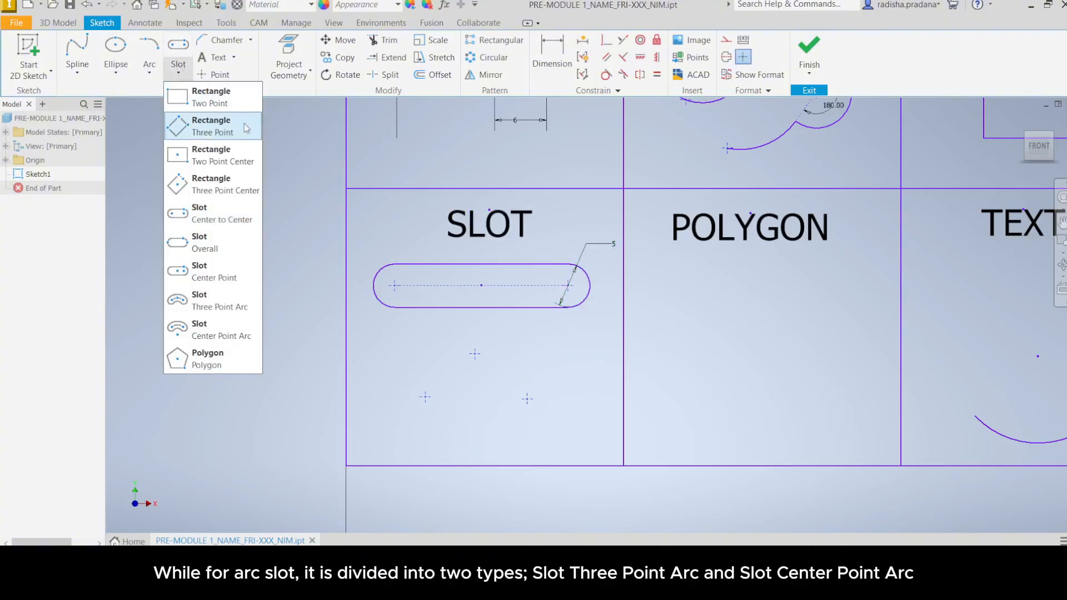
{"action": "left_click", "coordinate": [186, 300]}
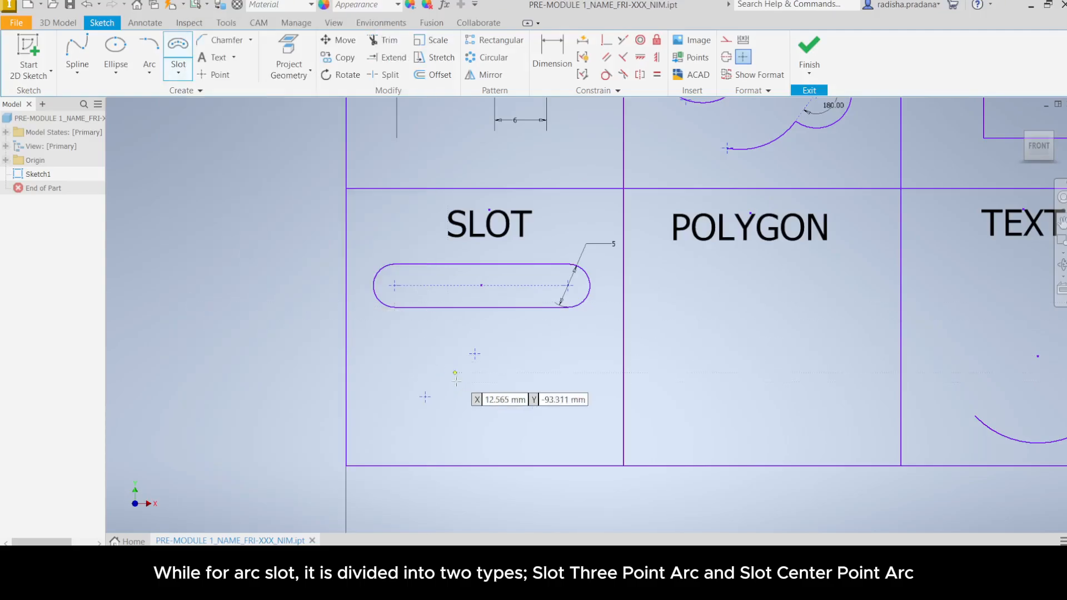
{"action": "left_click", "coordinate": [426, 396]}
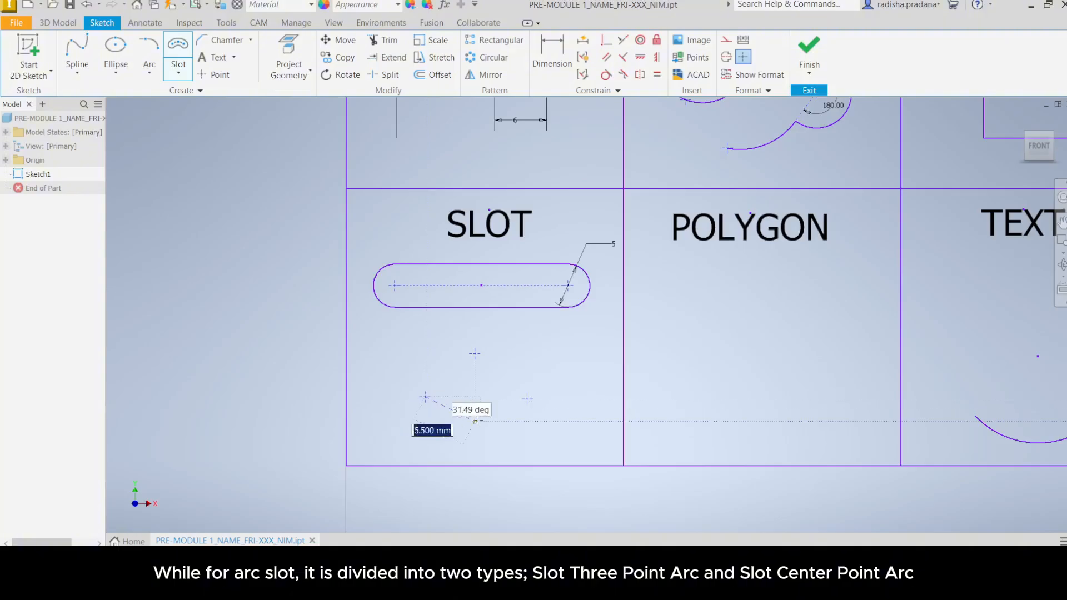
{"action": "left_click", "coordinate": [550, 422]}
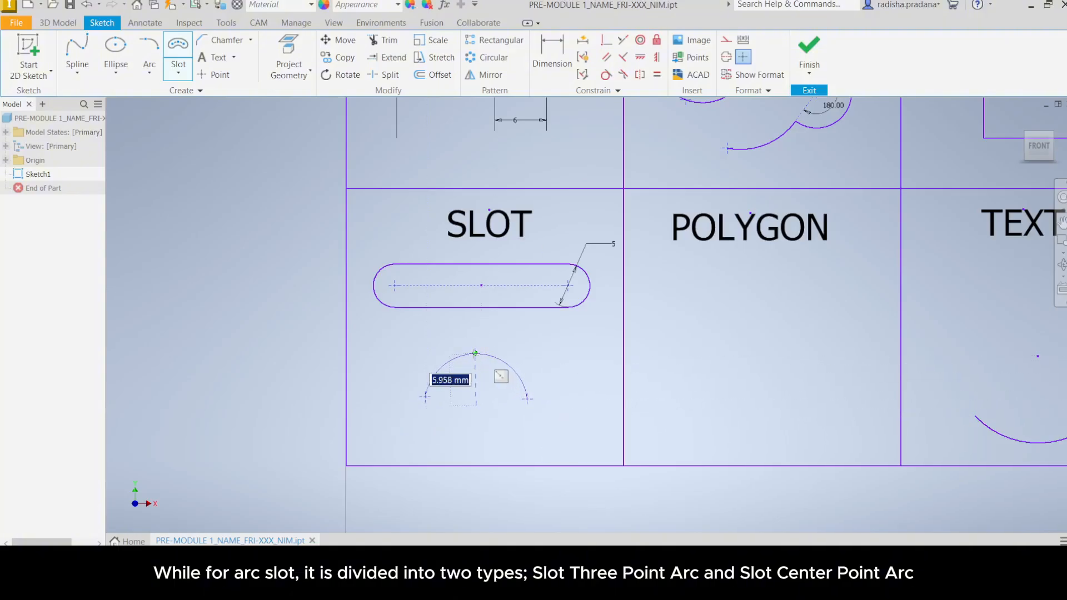
{"action": "left_click", "coordinate": [475, 353]}
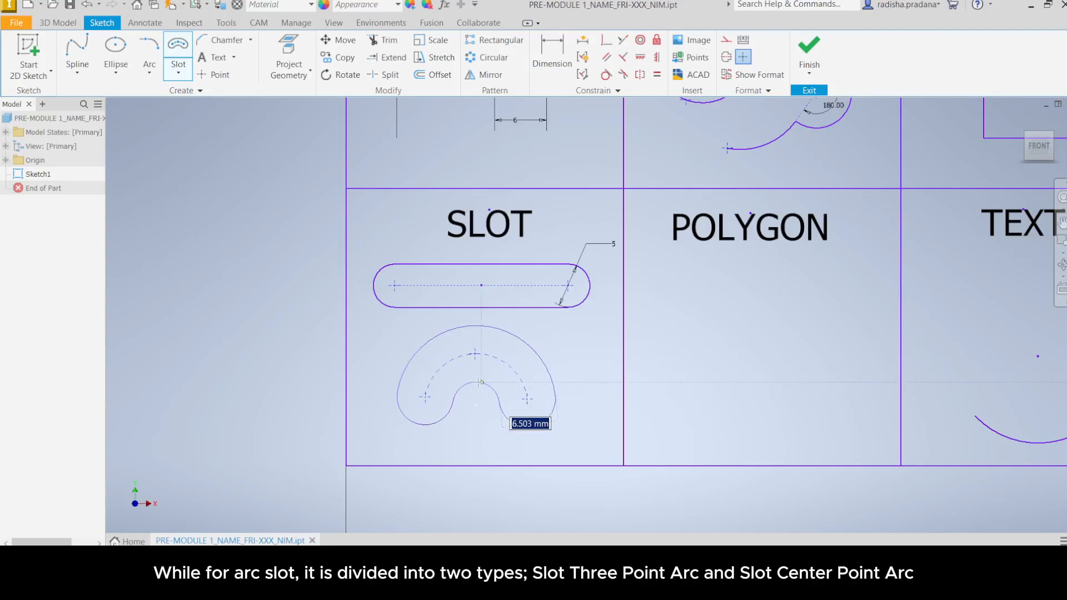
{"action": "type", "text": "3"}
{"action": "key", "text": "Return"}
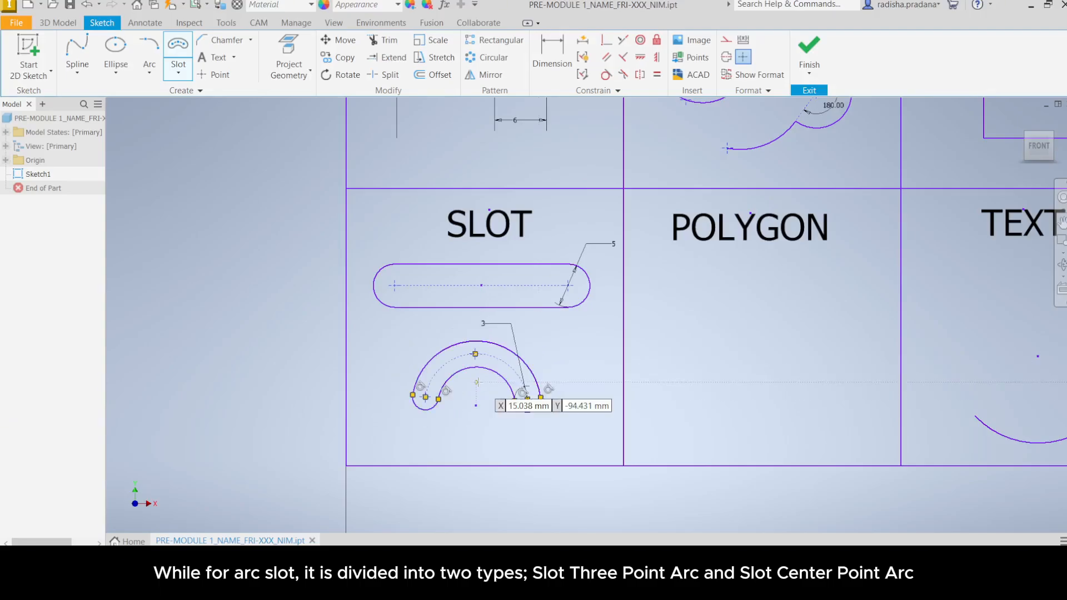
{"action": "key", "text": "Escape"}
{"action": "left_click_drag", "start_coordinate": [485, 324], "coordinate": [556, 364]}
{"action": "left_click", "coordinate": [567, 382]}
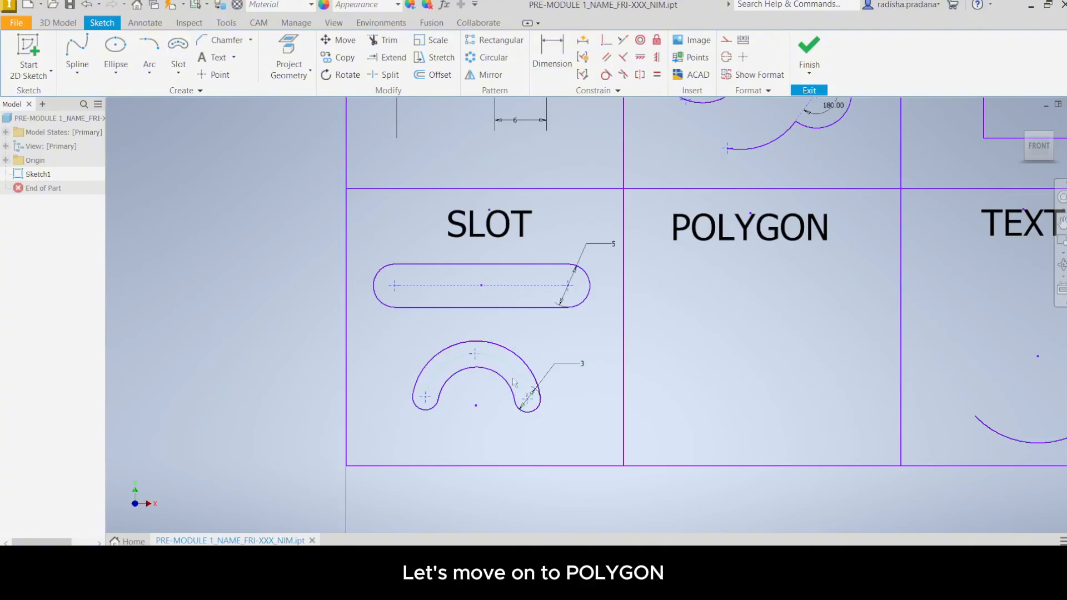
Draw an inscribed 5-sided polygon in the left half of the POLYGON cell, with one vertex straight above its centre.
{"action": "middle_click_drag", "start_coordinate": [677, 326], "coordinate": [464, 347]}
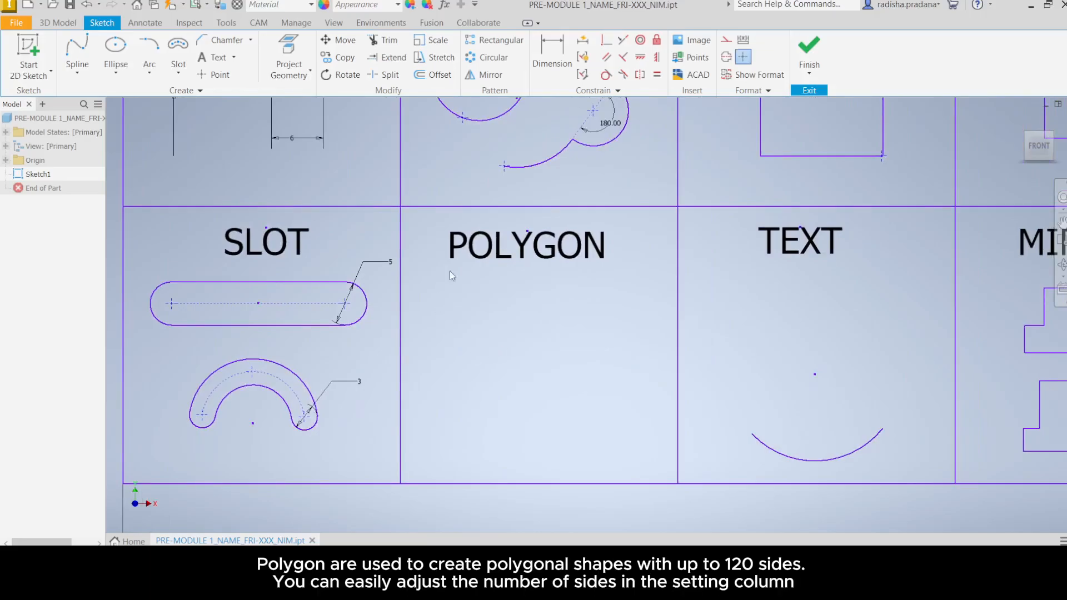
{"action": "left_click", "coordinate": [505, 247]}
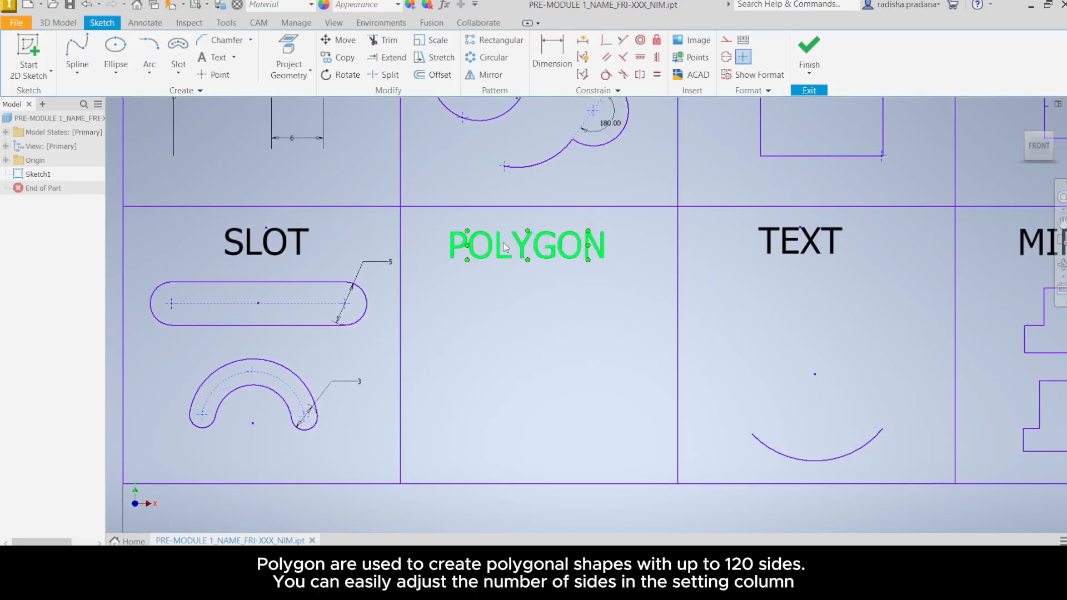
{"action": "left_click", "coordinate": [539, 322]}
{"action": "left_click", "coordinate": [179, 73]}
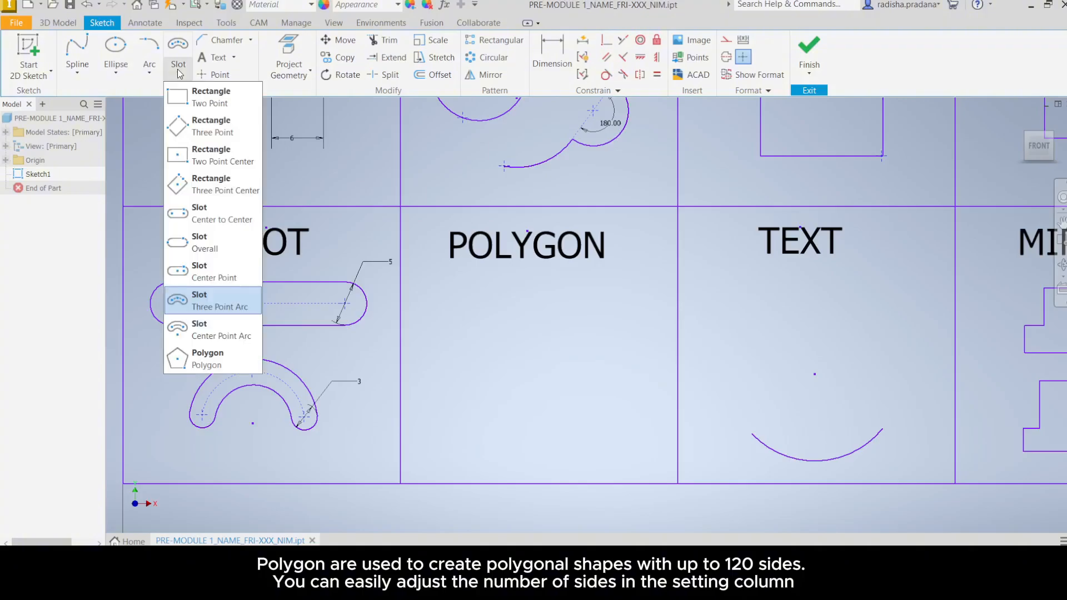
{"action": "left_click", "coordinate": [199, 356]}
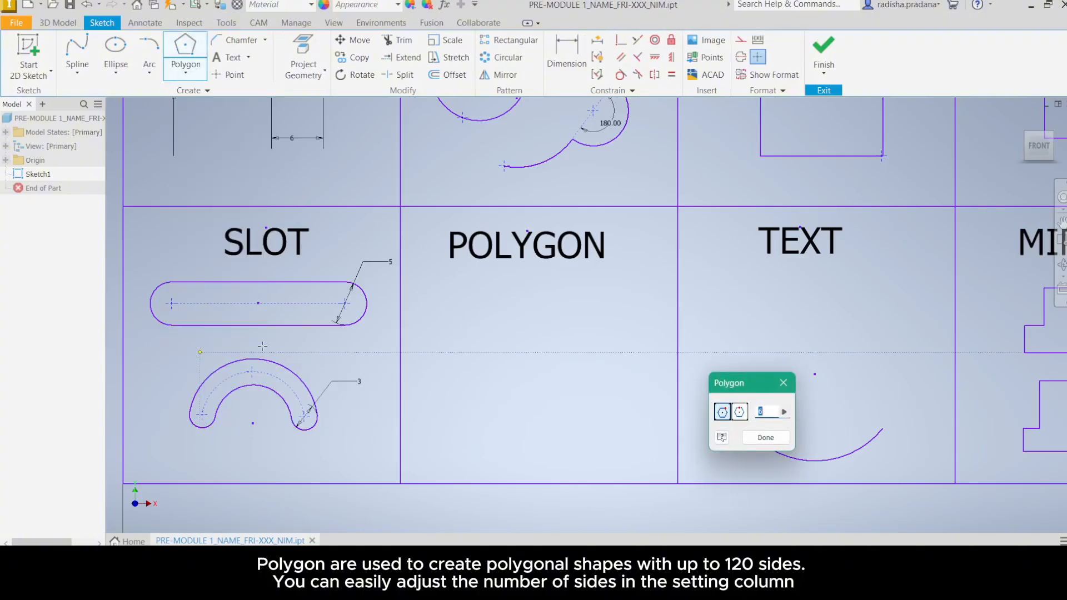
{"action": "left_click_drag", "start_coordinate": [742, 386], "coordinate": [356, 320]}
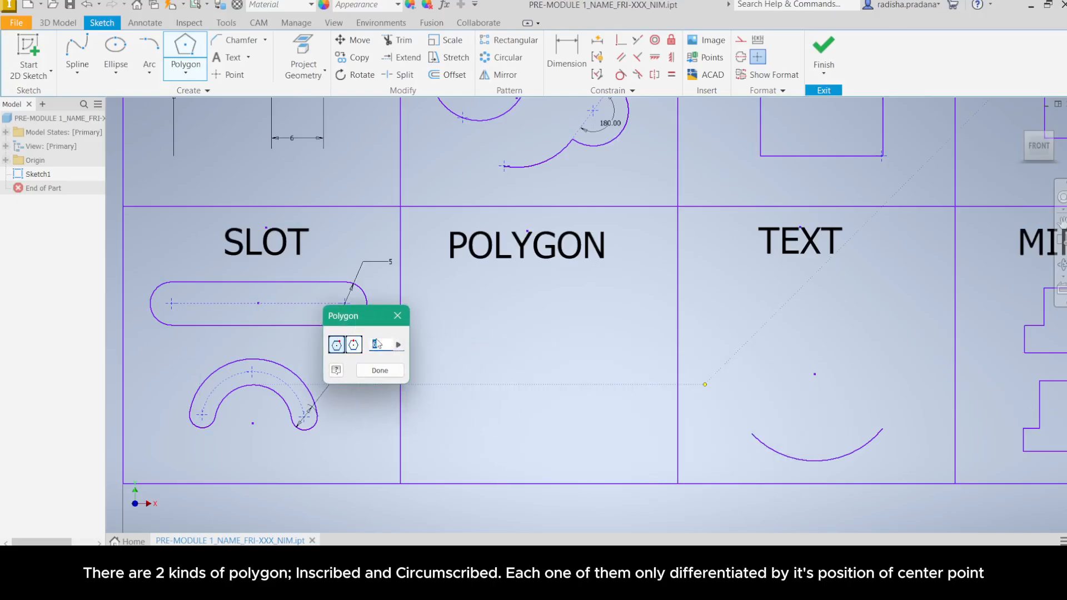
{"action": "type", "text": "5"}
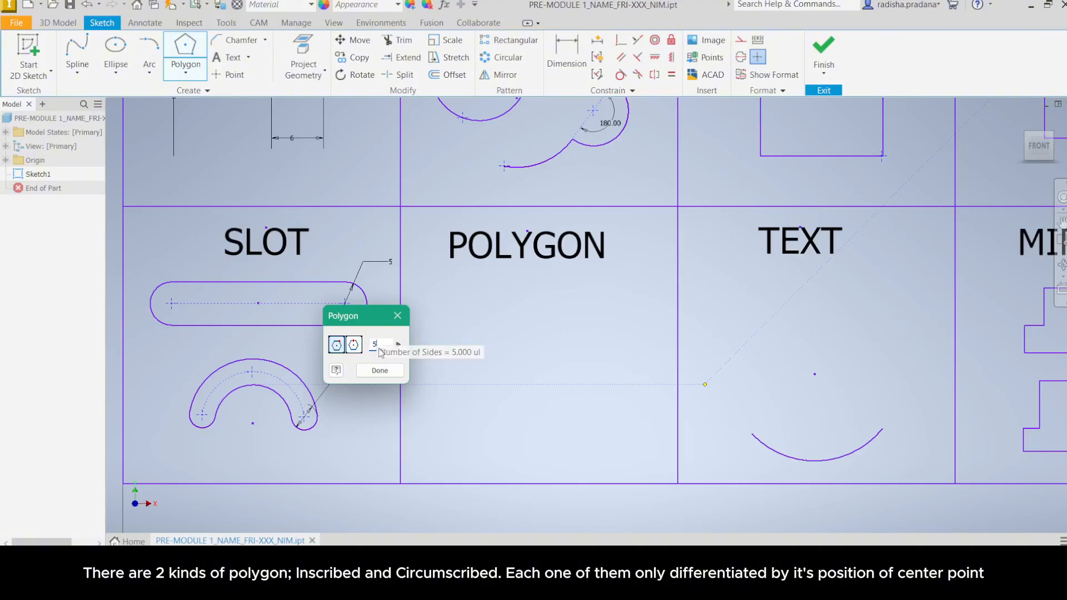
{"action": "left_click", "coordinate": [467, 358]}
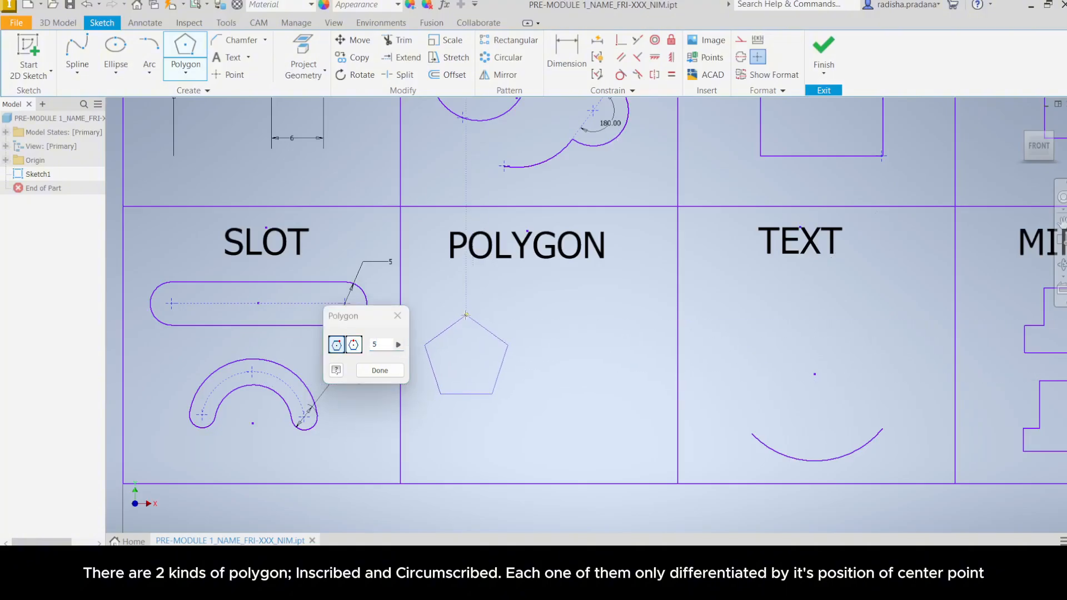
{"action": "left_click", "coordinate": [467, 315]}
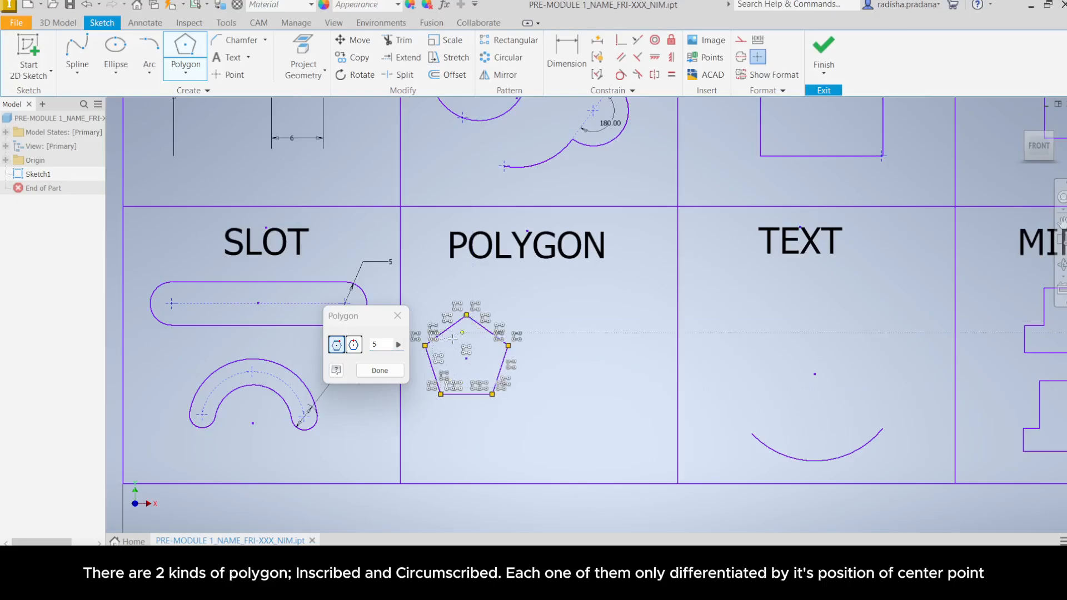
Draw a circumscribed 8-sided polygon to the right of the pentagon in the POLYGON cell and finish the polygon command.
{"action": "double_click", "coordinate": [374, 346]}
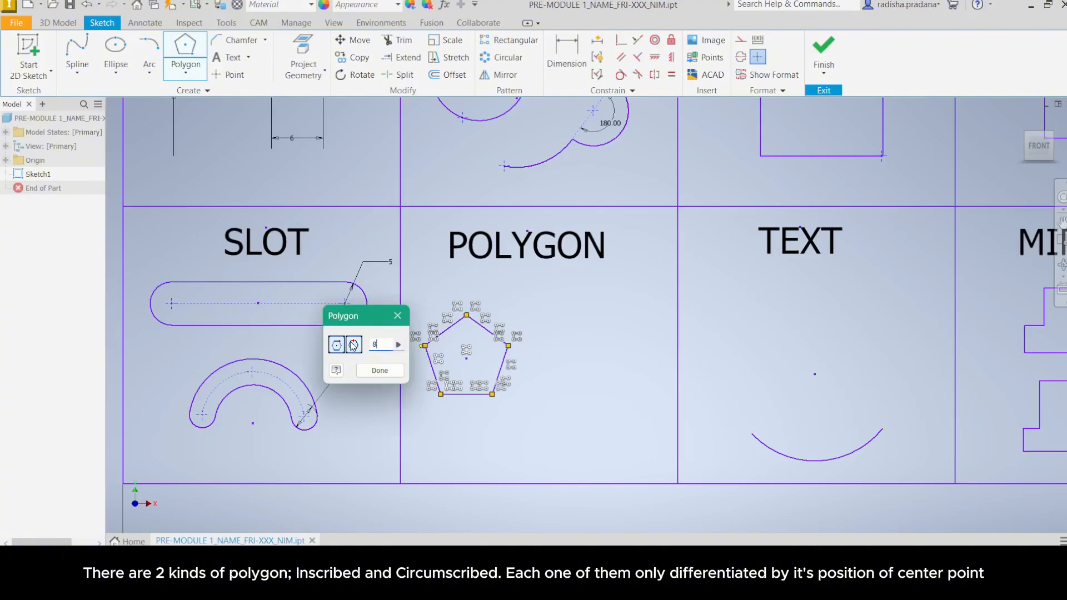
{"action": "left_click", "coordinate": [583, 375]}
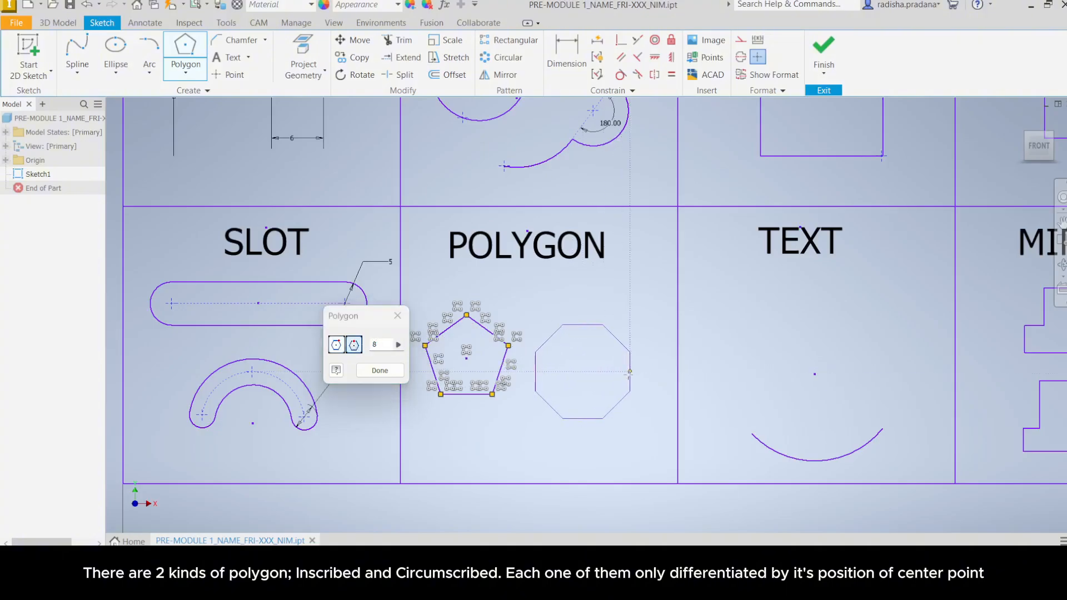
{"action": "left_click", "coordinate": [629, 372]}
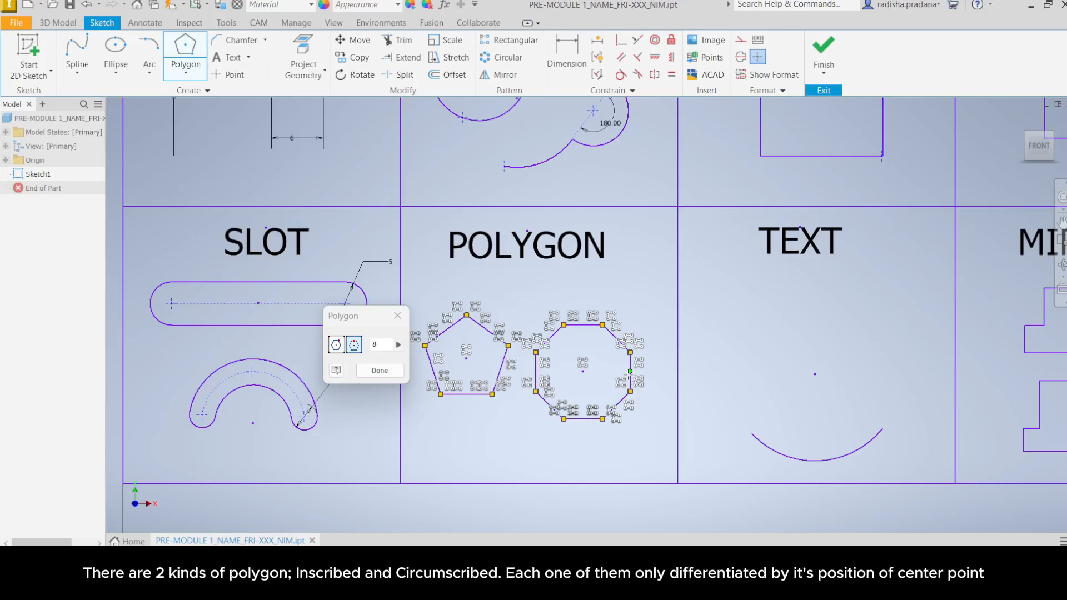
{"action": "left_click", "coordinate": [380, 371]}
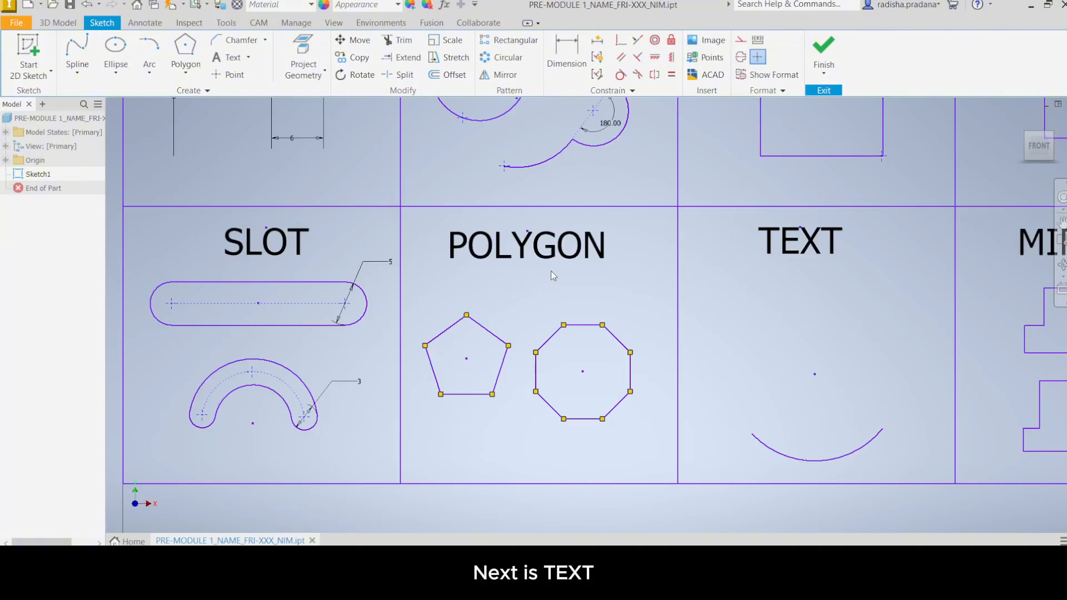
Place a linear text box below the TEXT heading and enter "1ST MODULE" as its content.
{"action": "mouse_move", "coordinate": [649, 298]}
{"action": "middle_mouse_down"}
{"action": "mouse_move", "coordinate": [489, 298]}
{"action": "mouse_move", "coordinate": [434, 279]}
{"action": "middle_mouse_up"}
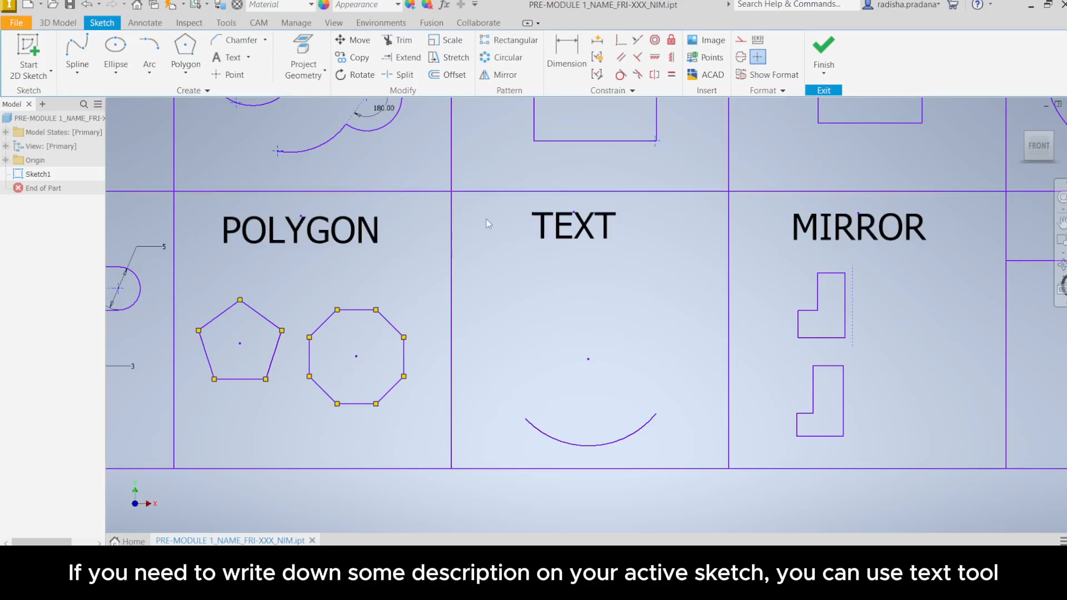
{"action": "left_click", "coordinate": [234, 57]}
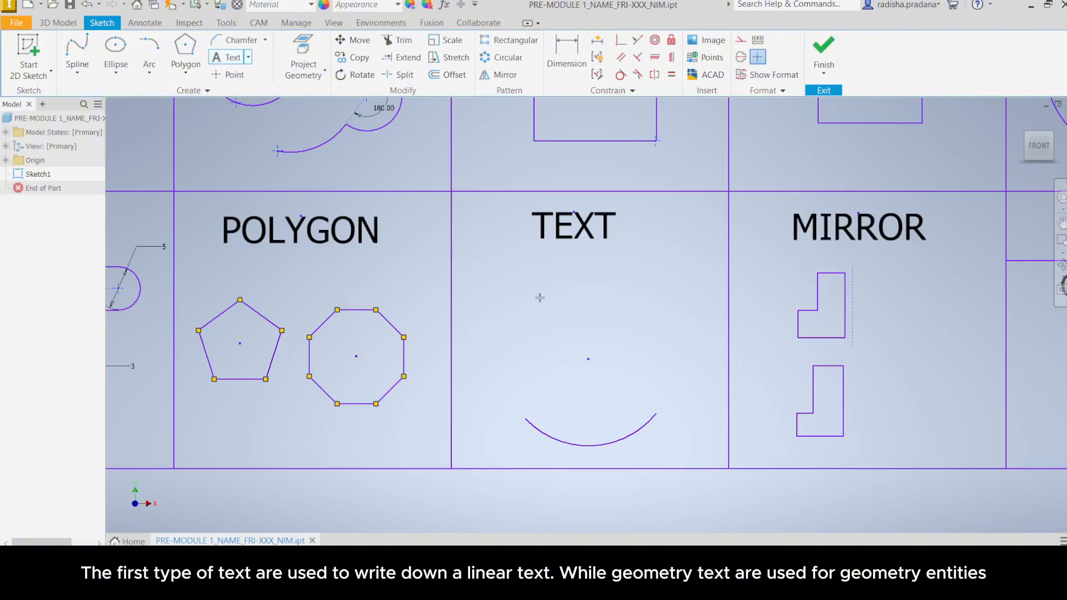
{"action": "left_click_drag", "start_coordinate": [496, 269], "coordinate": [658, 315]}
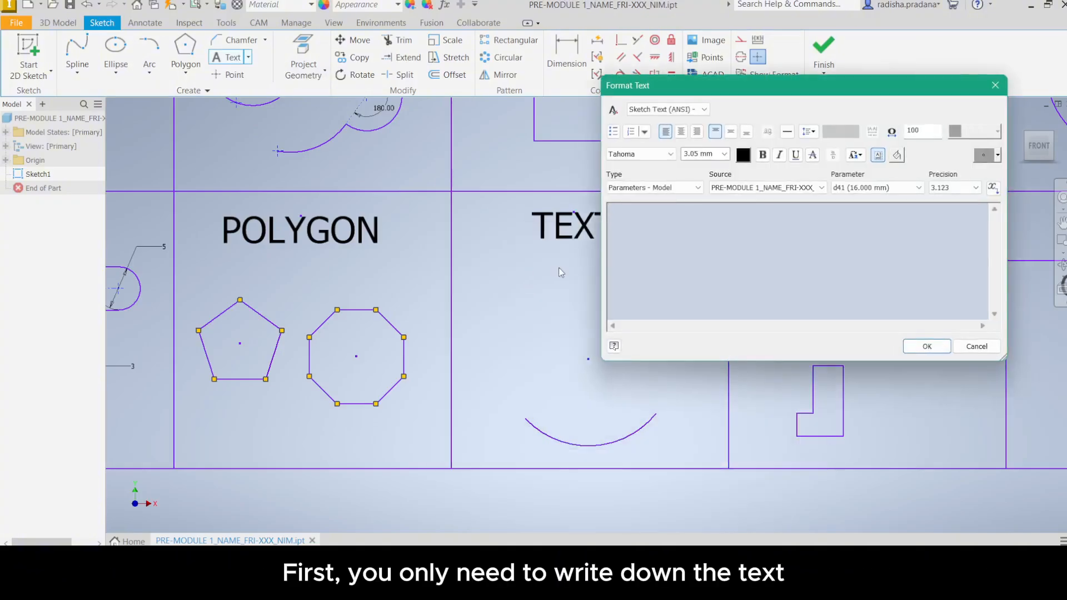
{"action": "type", "text": "1ST MODULE"}
Format all of the "1ST MODULE" text with a 3.00 mm size and a bright blue colour, and create it.
{"action": "key", "text": "ctrl+a"}
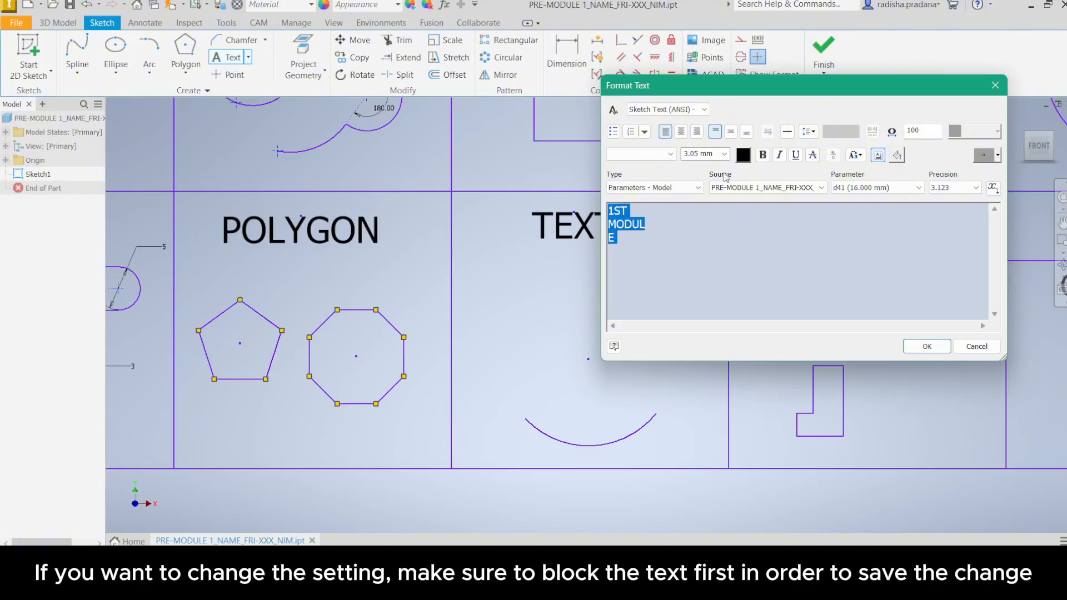
{"action": "left_click", "coordinate": [724, 154]}
{"action": "left_click", "coordinate": [697, 155]}
{"action": "type", "text": "3"}
{"action": "left_click", "coordinate": [743, 155]}
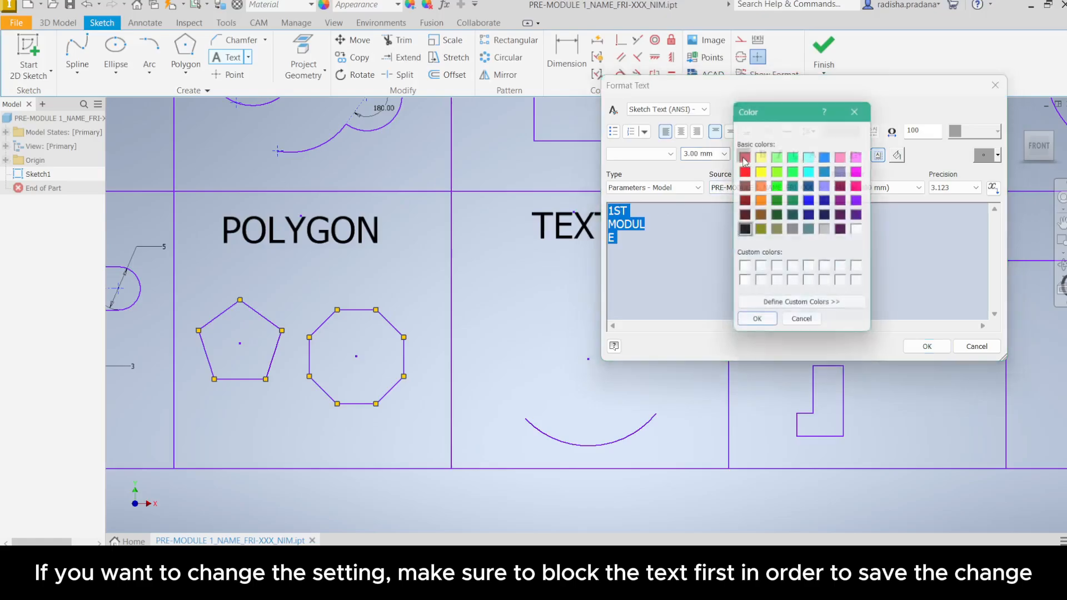
{"action": "left_click", "coordinate": [828, 156]}
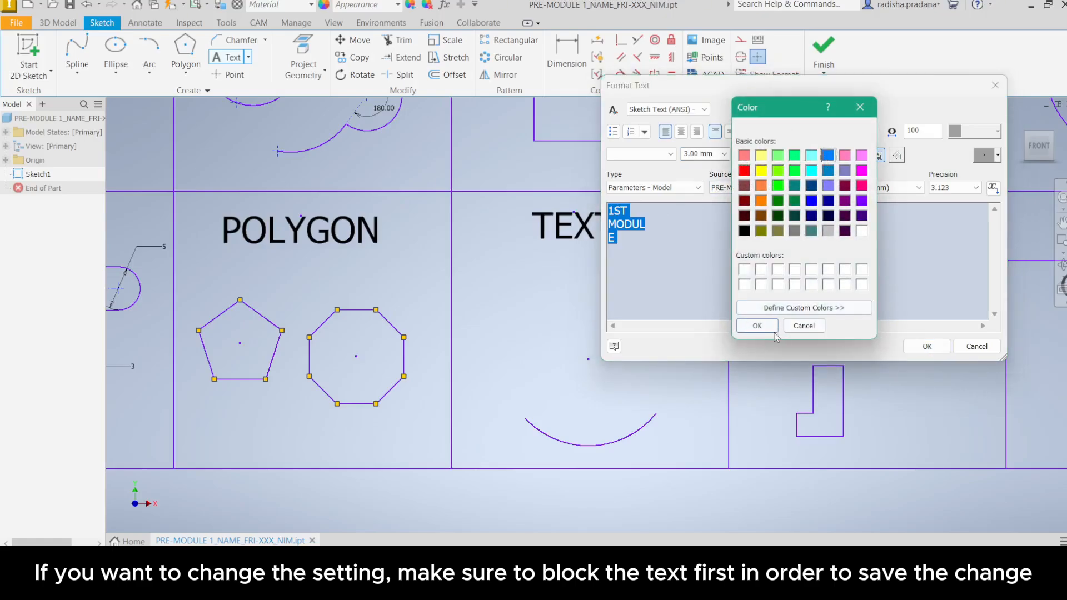
{"action": "left_click", "coordinate": [756, 326]}
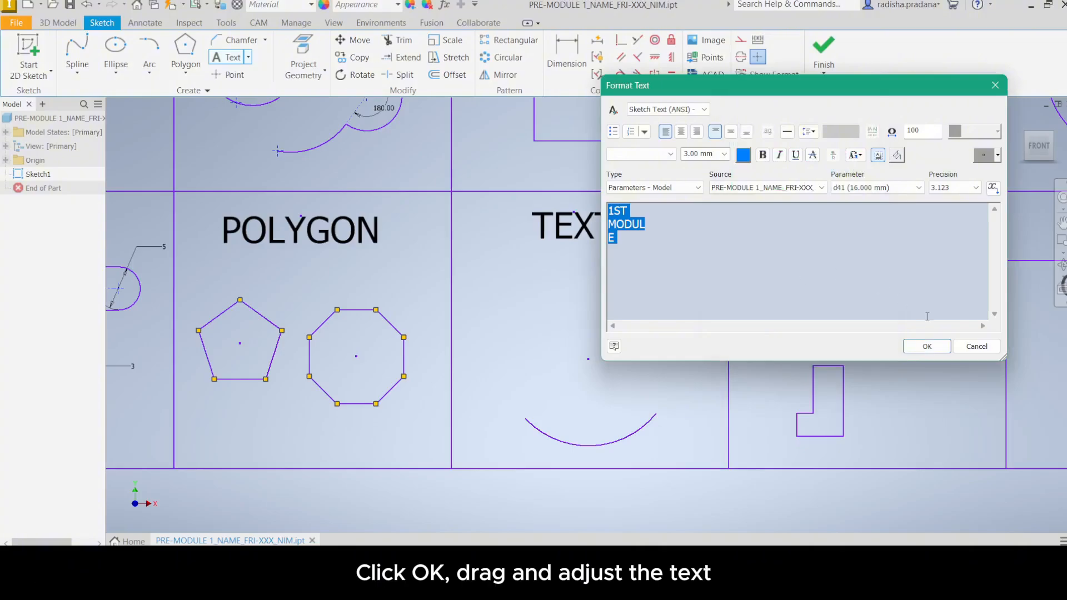
{"action": "left_click", "coordinate": [928, 347]}
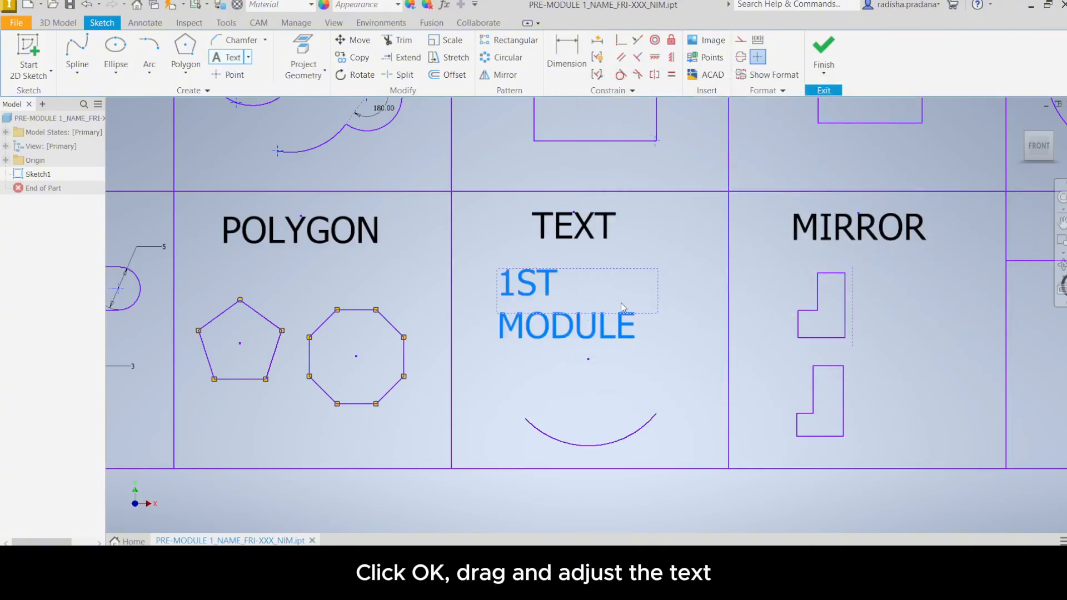
Widen the "1ST MODULE" text box so the text fits on one line and move it down over the cell's centre point.
{"action": "key", "text": "Escape"}
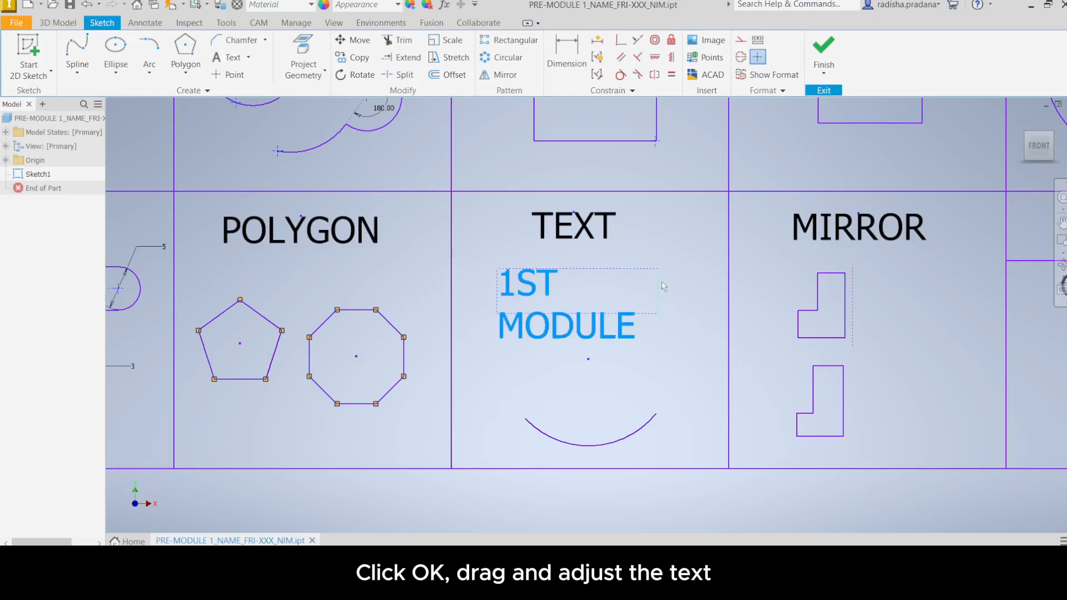
{"action": "left_click_drag", "start_coordinate": [663, 285], "coordinate": [720, 292]}
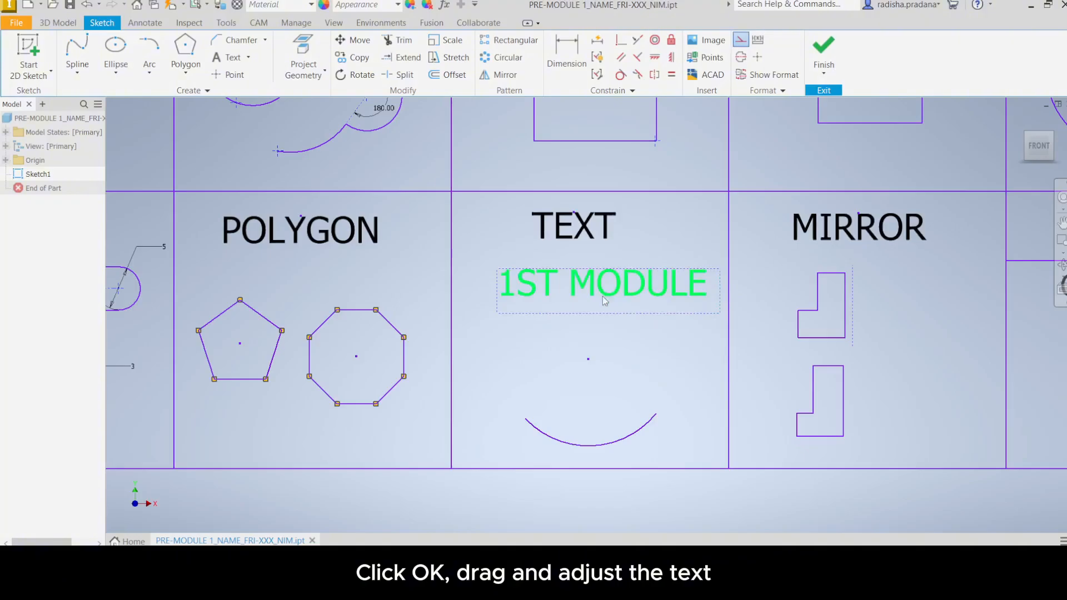
{"action": "left_click_drag", "start_coordinate": [605, 301], "coordinate": [590, 352]}
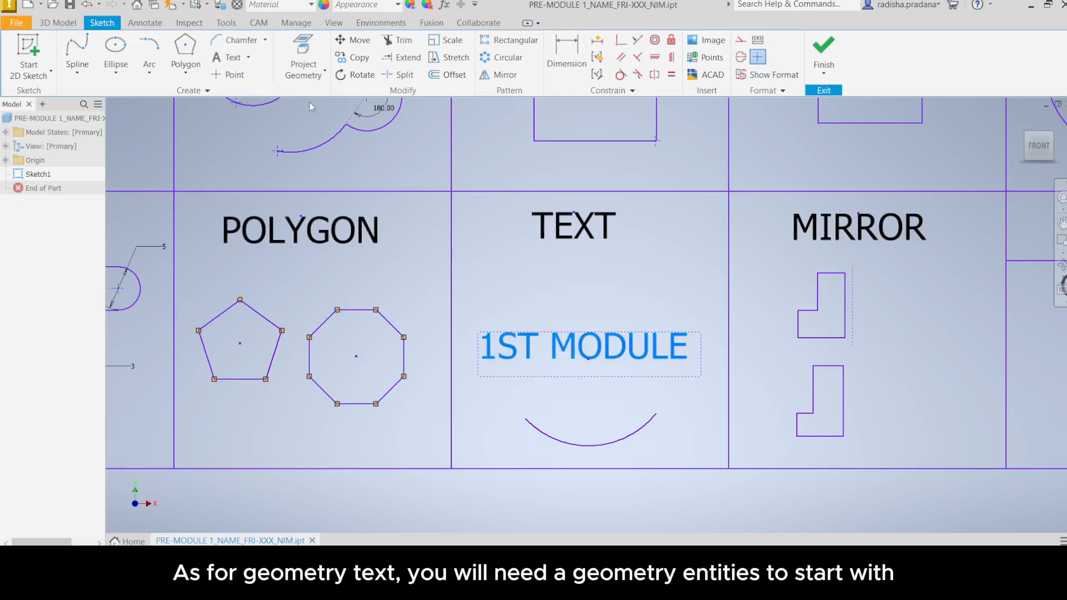
Attach a geometry text to the arc below "1ST MODULE" and enter "MODULE" as its content.
{"action": "left_click", "coordinate": [251, 56]}
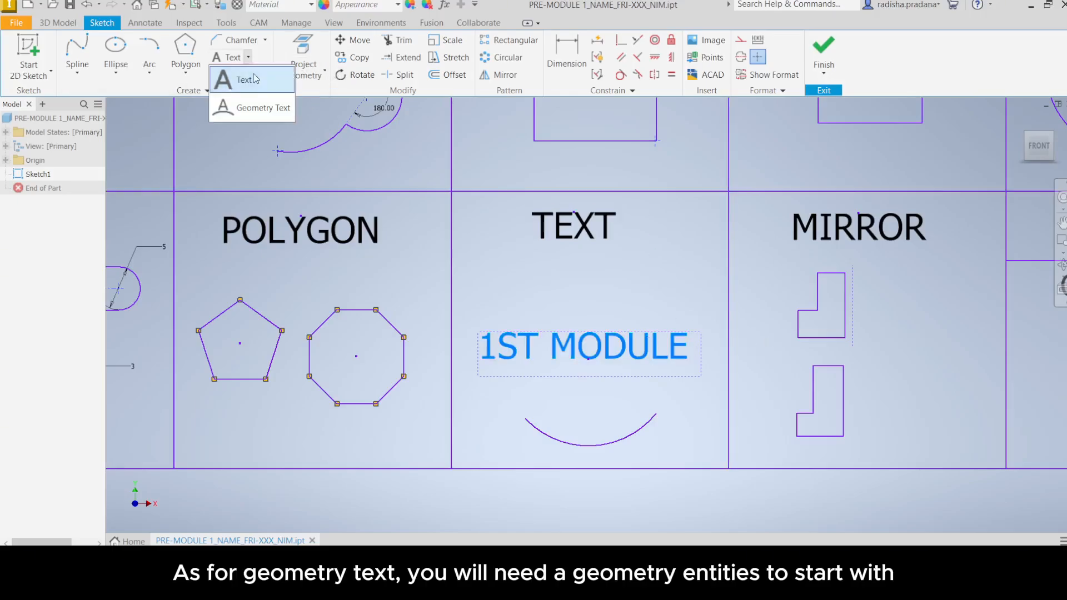
{"action": "left_click", "coordinate": [231, 108]}
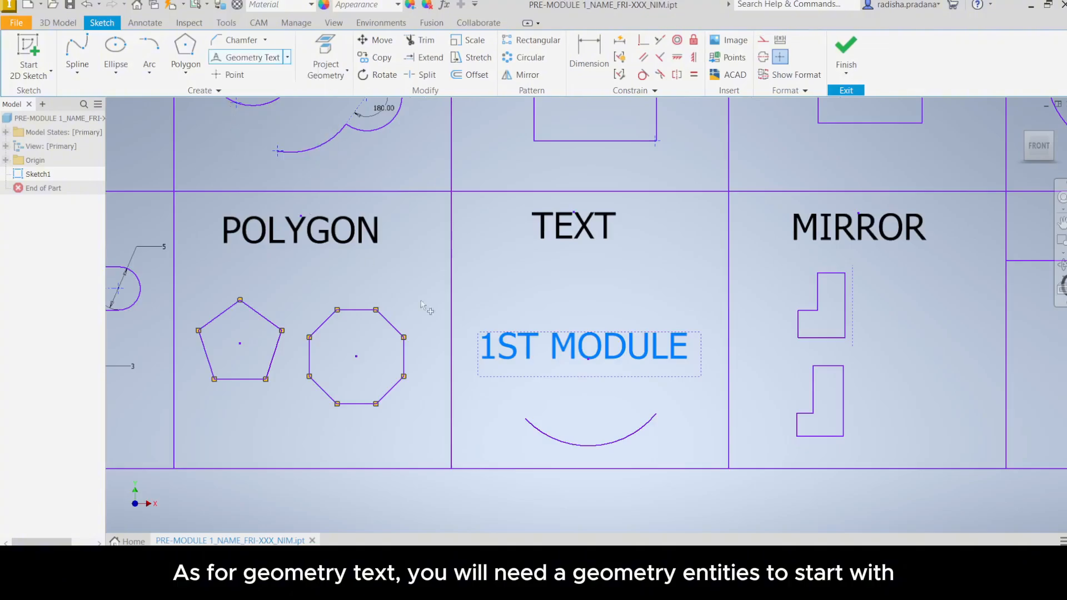
{"action": "left_click", "coordinate": [545, 438]}
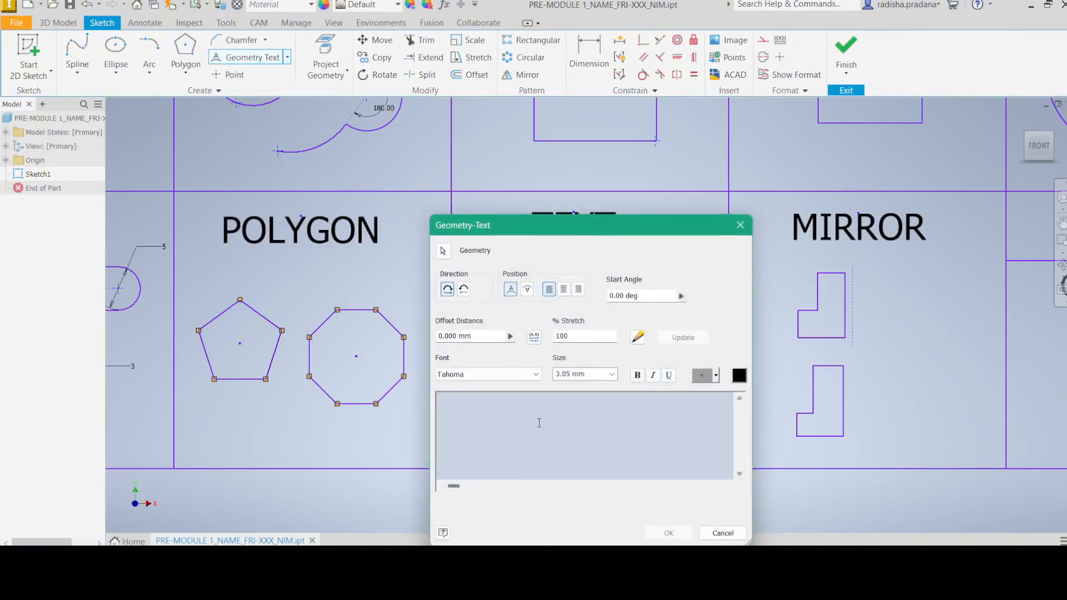
{"action": "type", "text": "MMDULE"}
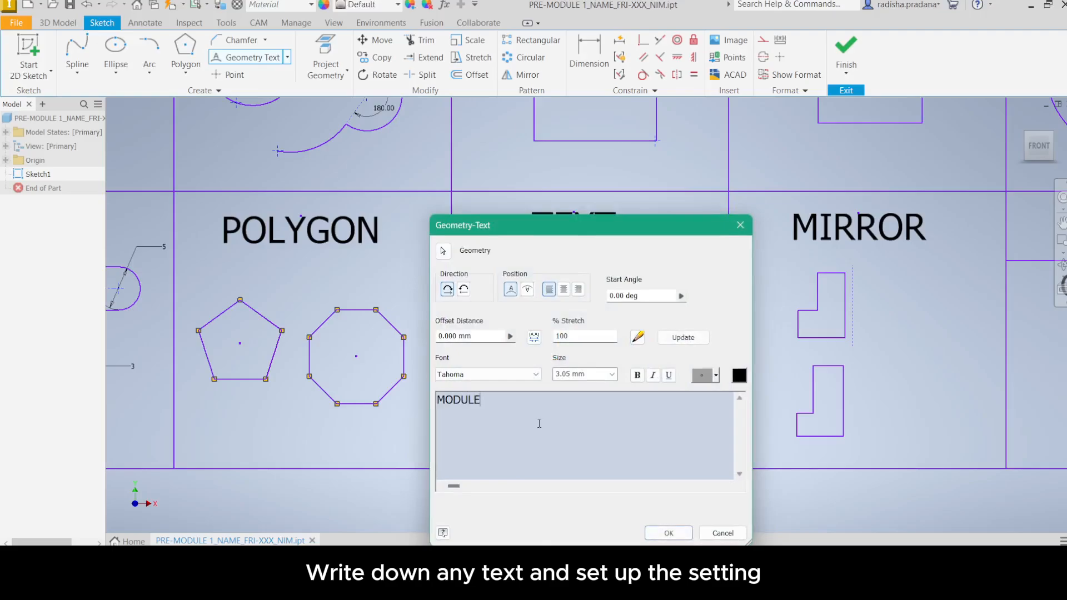
Format all of the "MODULE" geometry text with a 2.00 mm size and red colour, and create it.
{"action": "key", "text": "ctrl+a"}
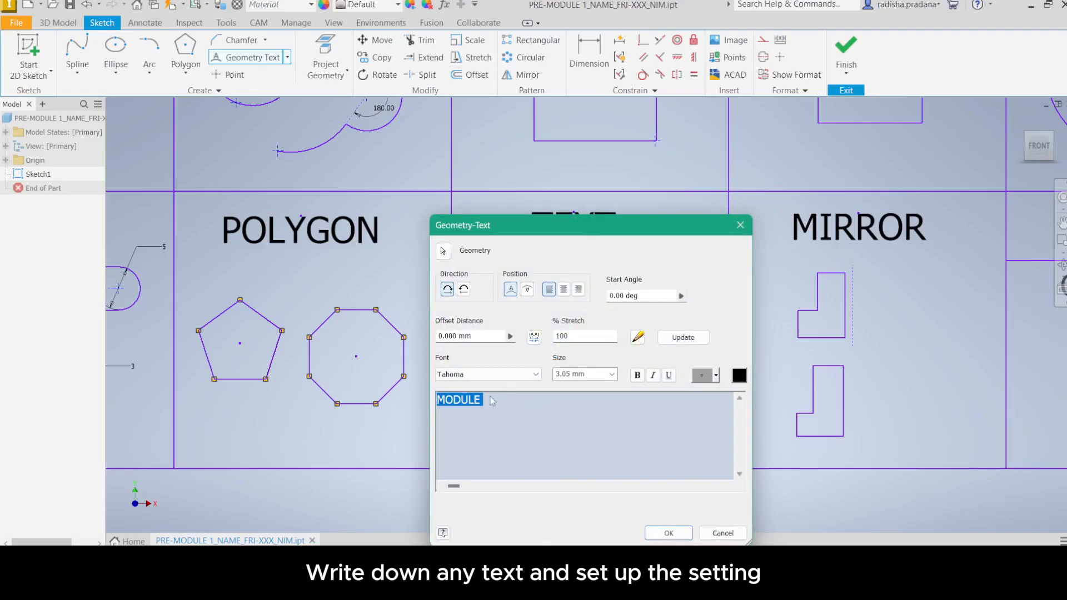
{"action": "triple_click", "coordinate": [568, 375]}
{"action": "type", "text": "2"}
{"action": "left_click", "coordinate": [739, 378]}
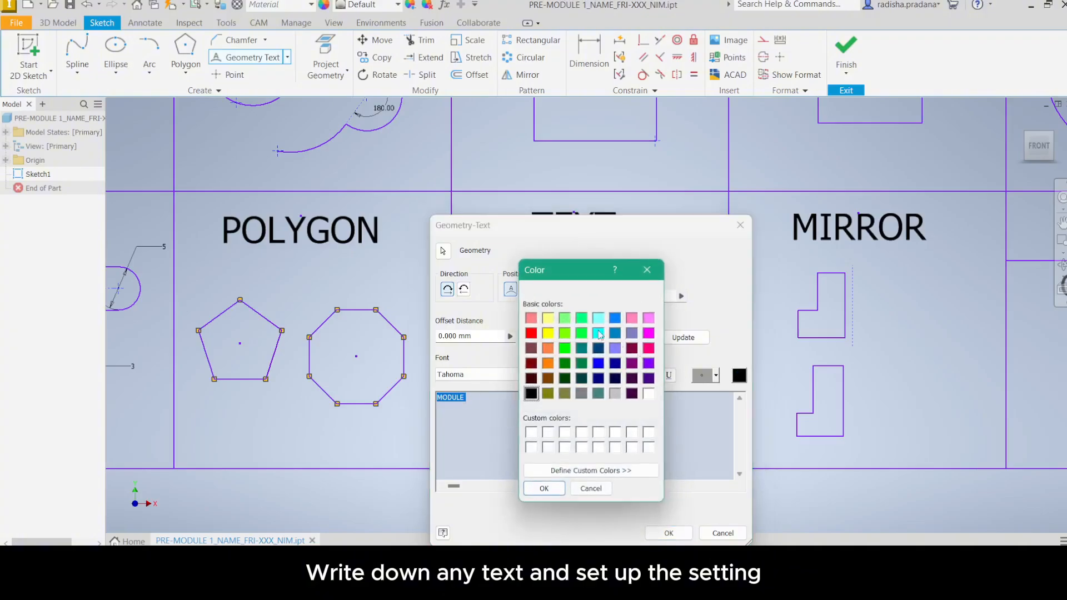
{"action": "left_click", "coordinate": [531, 333]}
{"action": "left_click", "coordinate": [545, 489]}
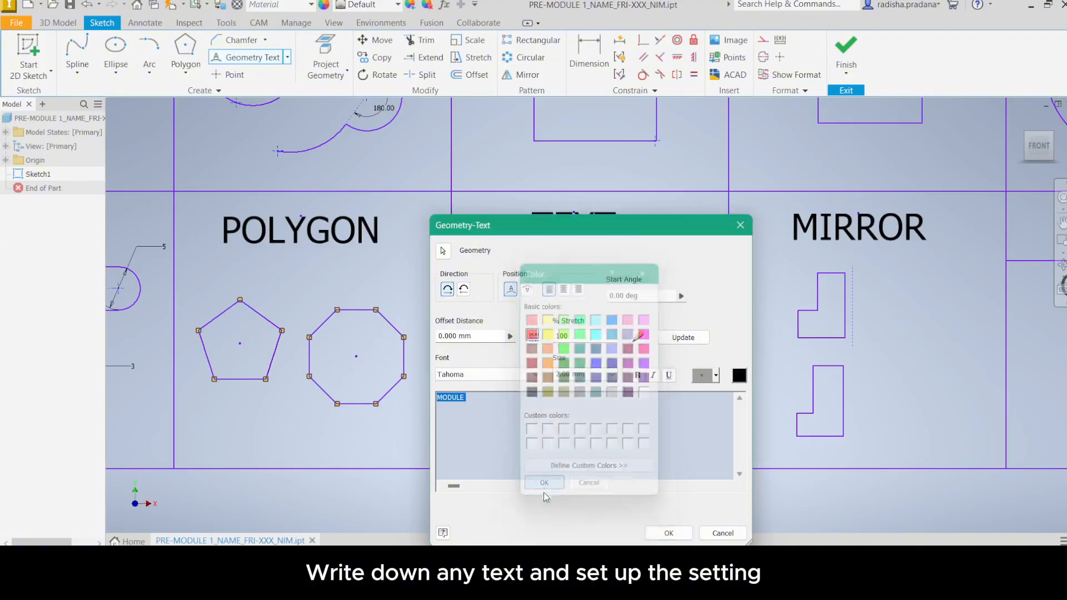
{"action": "left_click", "coordinate": [668, 533]}
{"action": "middle_click_drag", "start_coordinate": [662, 493], "coordinate": [648, 470]}
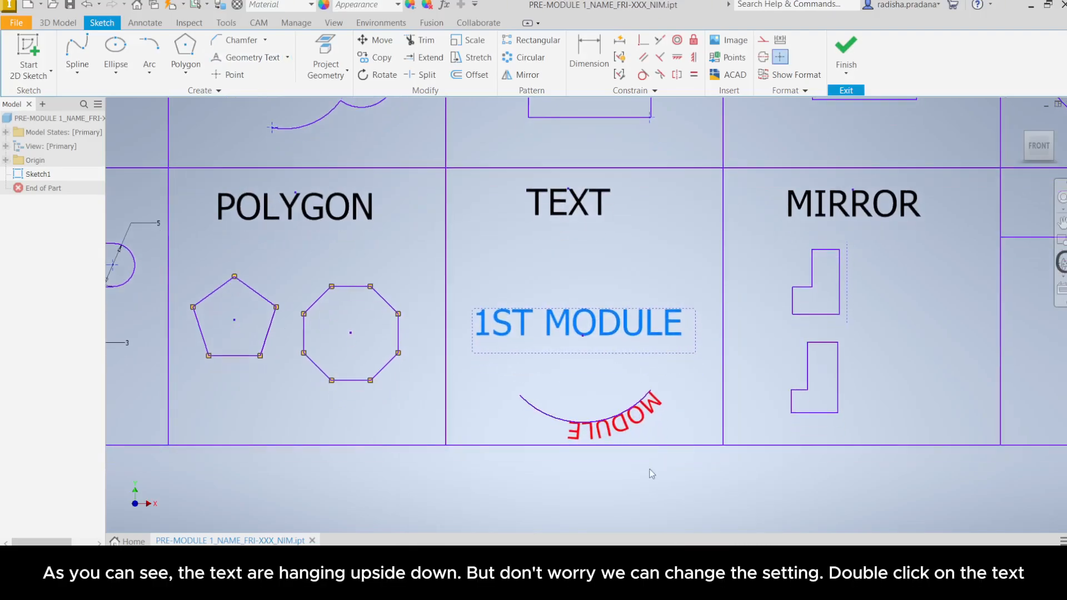
Change the "MODULE" geometry text to the inside position and the counterclockwise direction.
{"action": "double_click", "coordinate": [641, 420]}
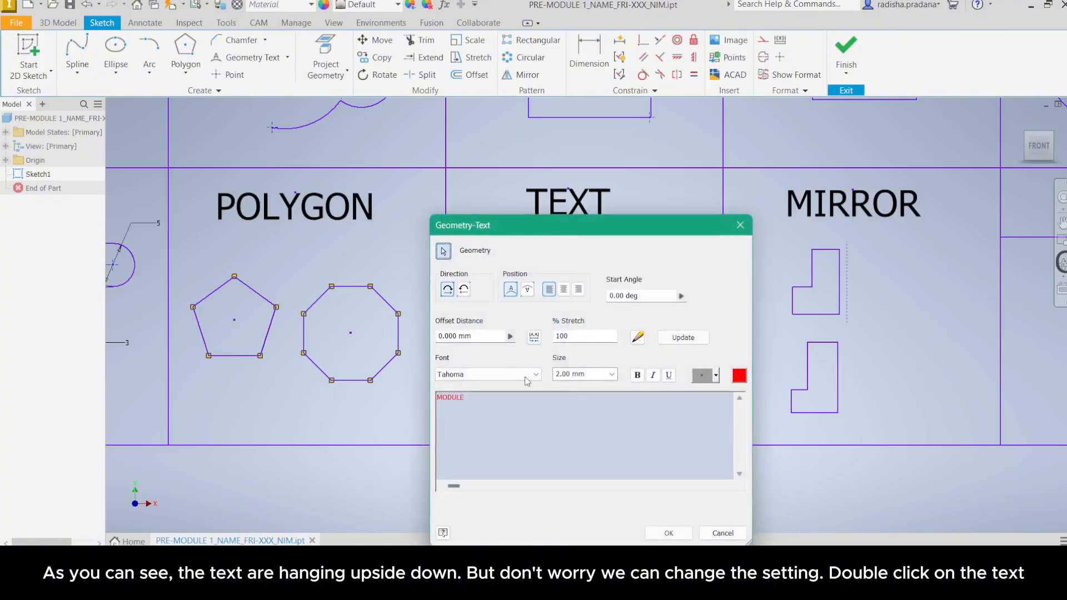
{"action": "left_click", "coordinate": [528, 289]}
{"action": "left_click", "coordinate": [656, 533]}
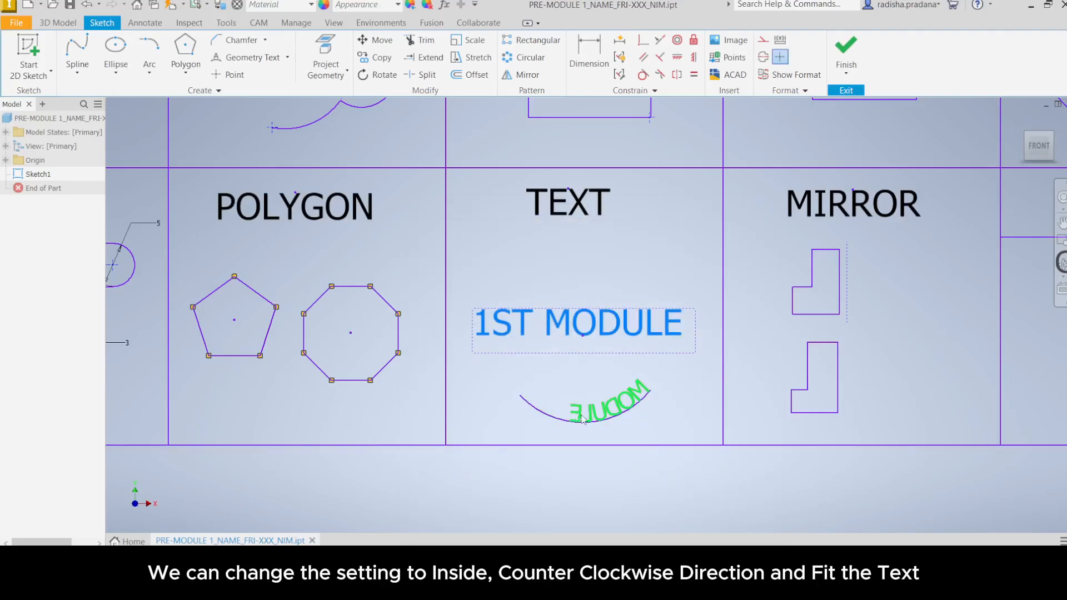
{"action": "double_click", "coordinate": [633, 403]}
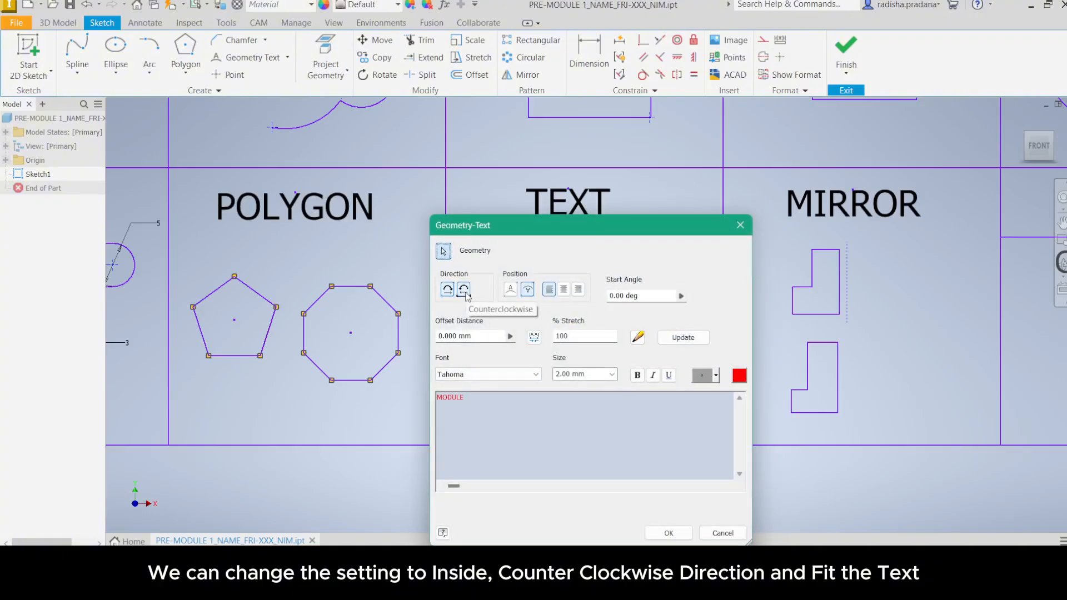
{"action": "left_click", "coordinate": [464, 291]}
{"action": "left_click", "coordinate": [667, 534]}
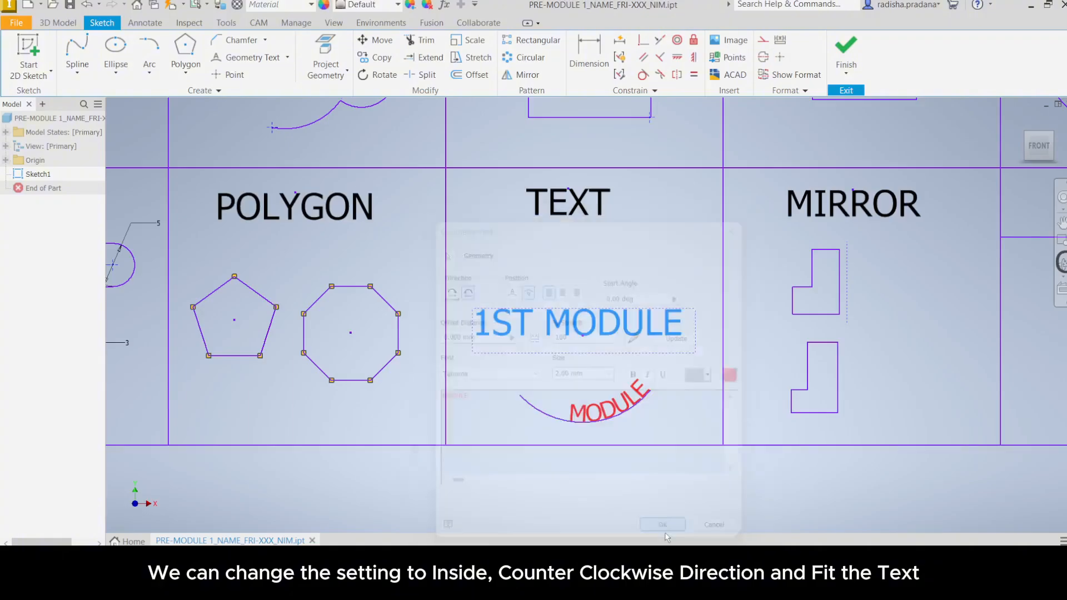
Fit the "MODULE" geometry text along the full length of its arc.
{"action": "double_click", "coordinate": [633, 396]}
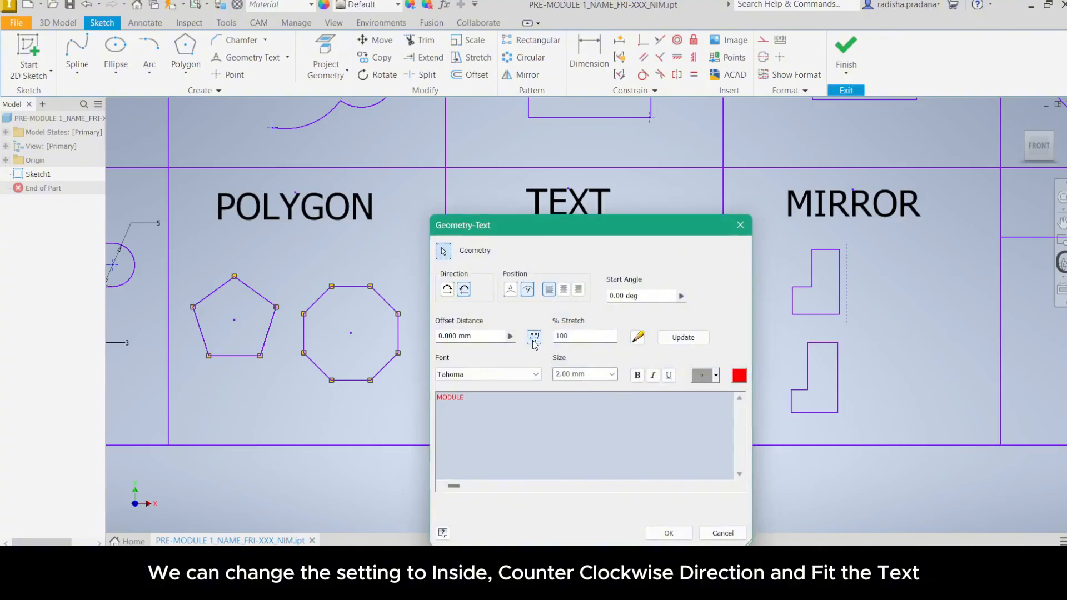
{"action": "left_click", "coordinate": [534, 337]}
{"action": "left_click", "coordinate": [664, 532]}
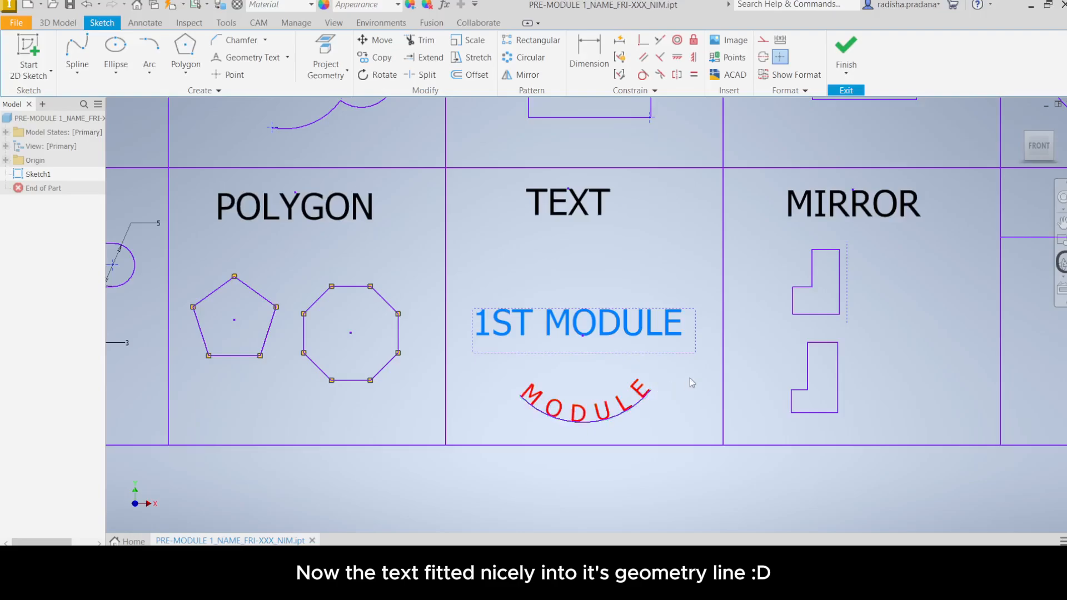
Mirror the upper L-shaped profile in the MIRROR cell across the dashed vertical line beside it.
{"action": "middle_click_drag", "start_coordinate": [722, 360], "coordinate": [484, 365]}
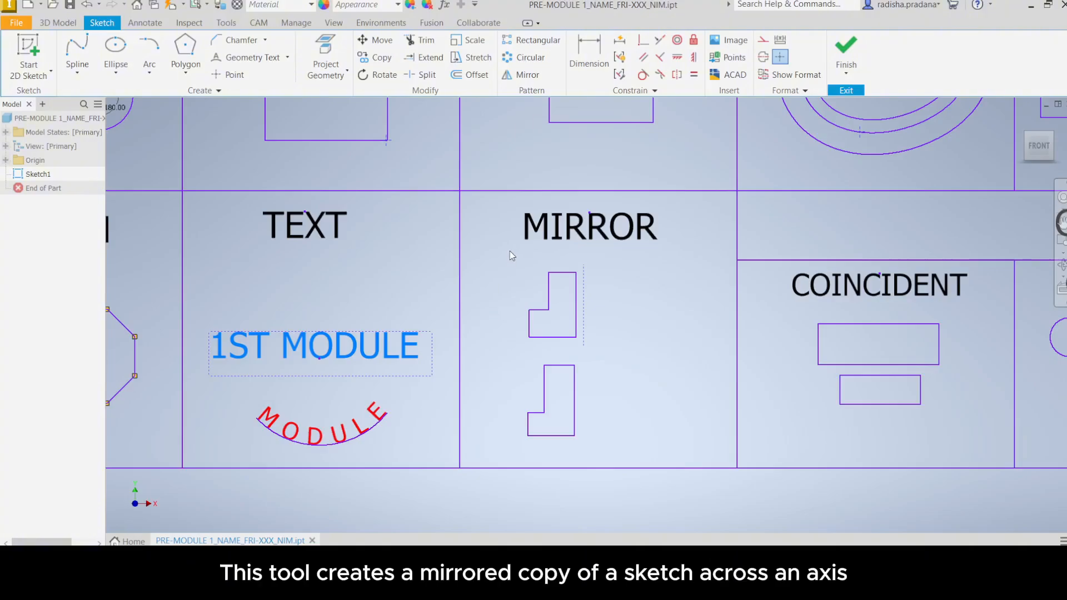
{"action": "left_click", "coordinate": [596, 223]}
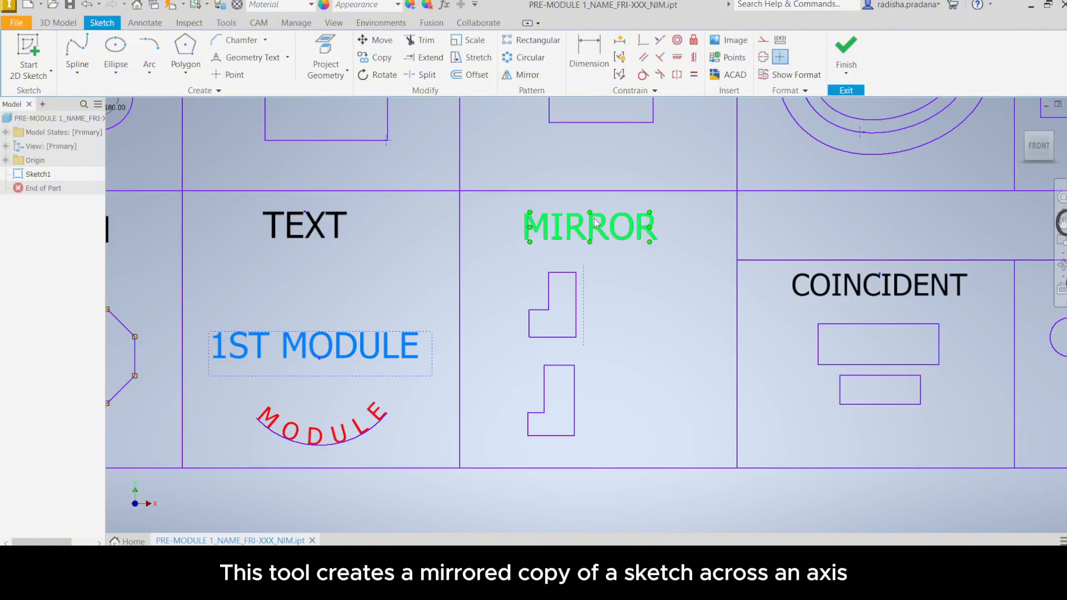
{"action": "key", "text": "Escape"}
{"action": "left_click", "coordinate": [525, 74]}
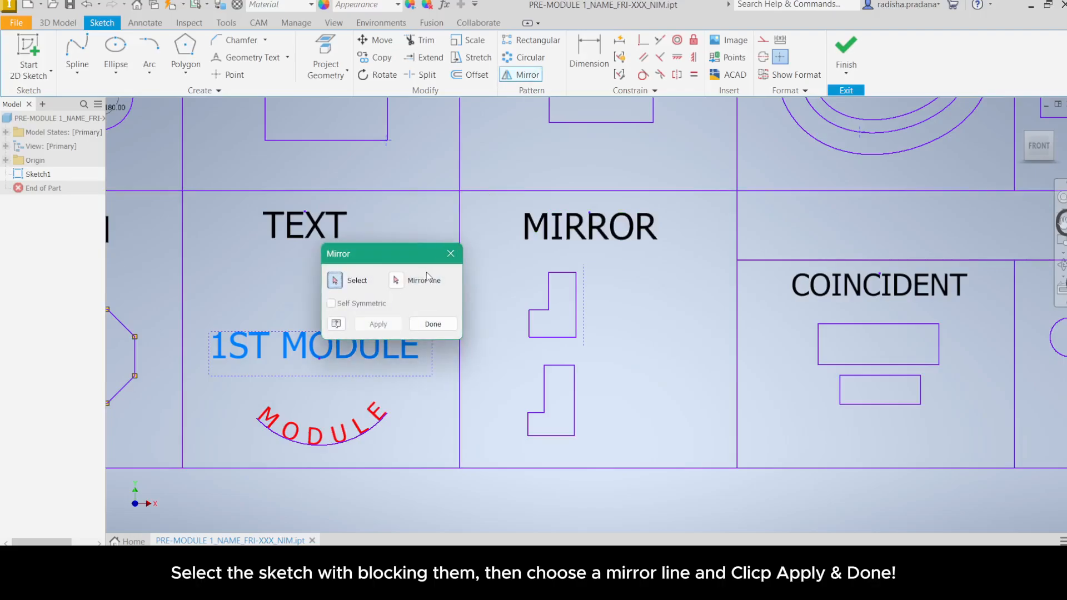
{"action": "left_click_drag", "start_coordinate": [513, 257], "coordinate": [584, 350]}
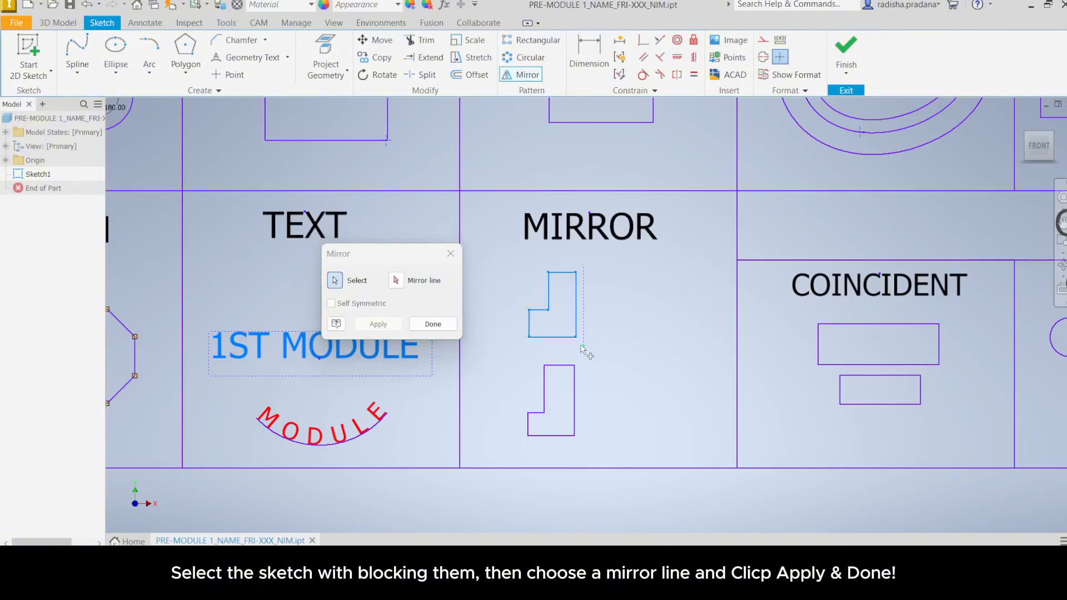
{"action": "left_click", "coordinate": [396, 281]}
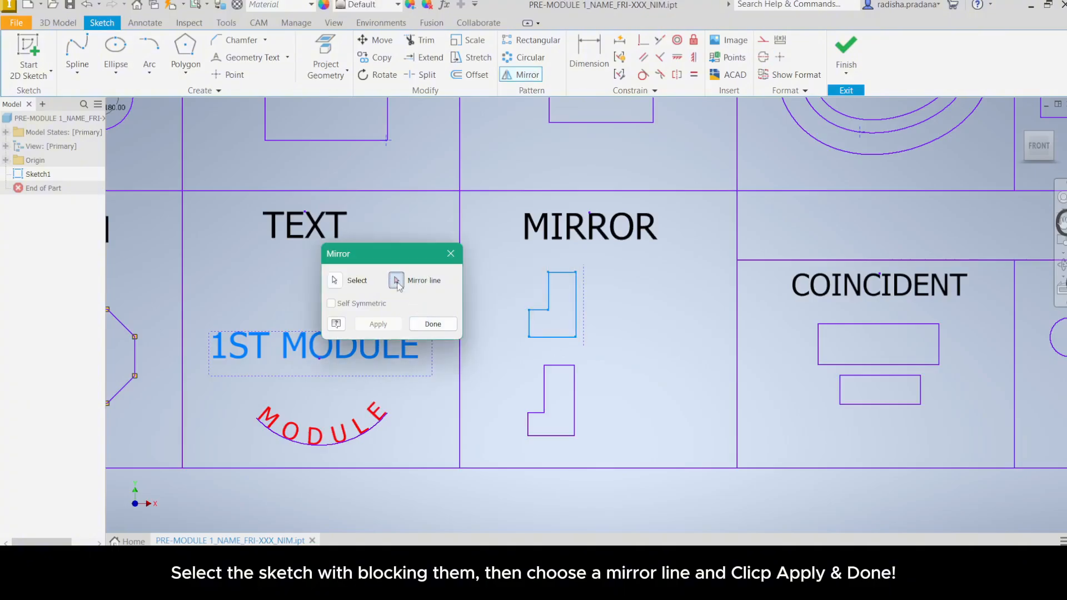
{"action": "left_click", "coordinate": [584, 307]}
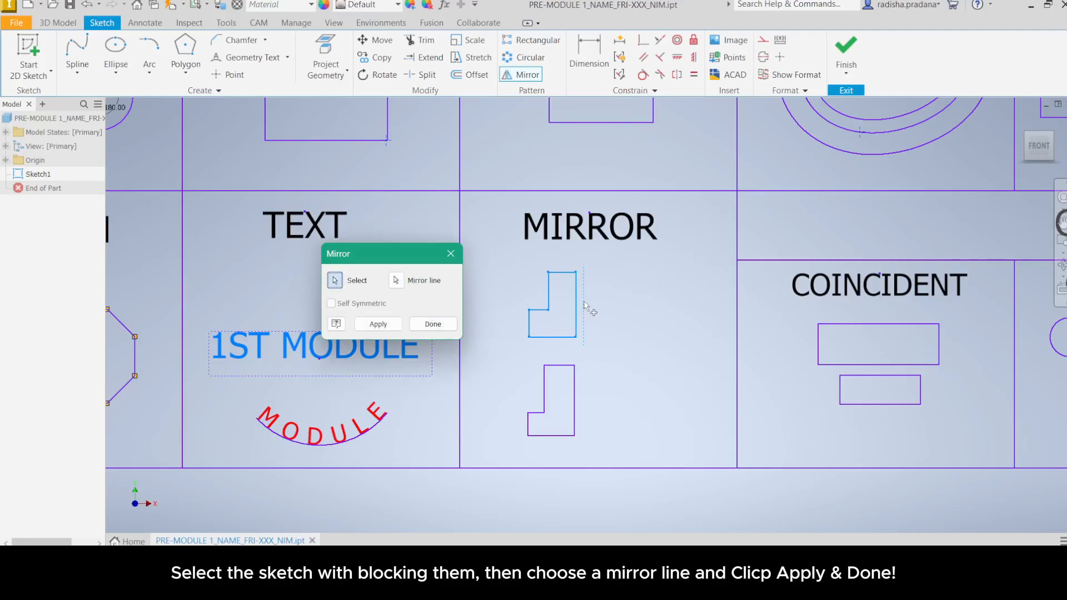
{"action": "left_click", "coordinate": [382, 326]}
{"action": "left_click", "coordinate": [433, 324]}
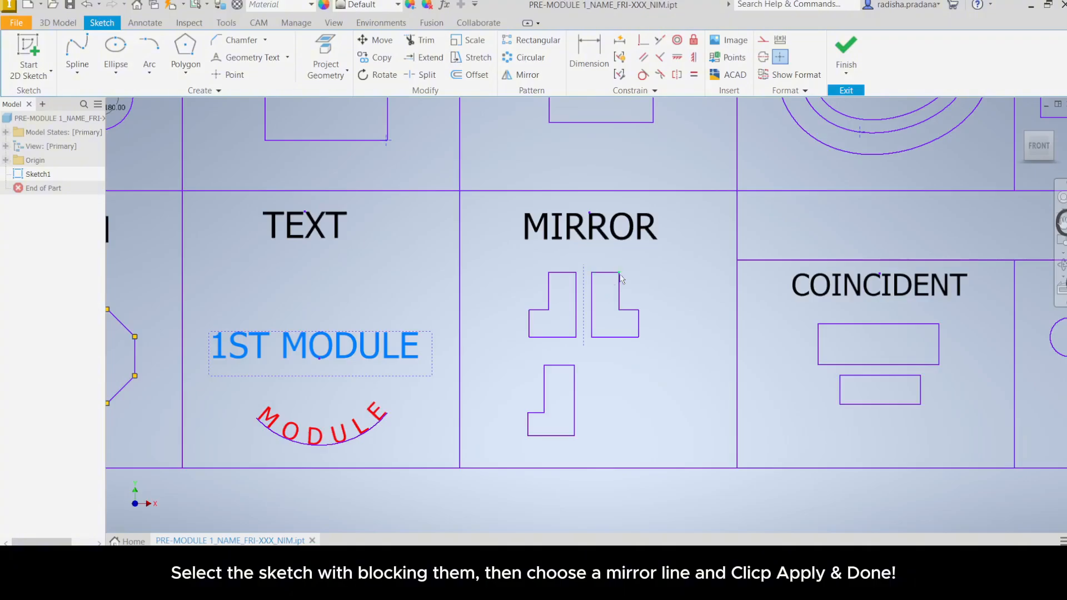
Mirror the lower L-shaped profile in the MIRROR cell across its own long vertical edge.
{"action": "left_click", "coordinate": [517, 76]}
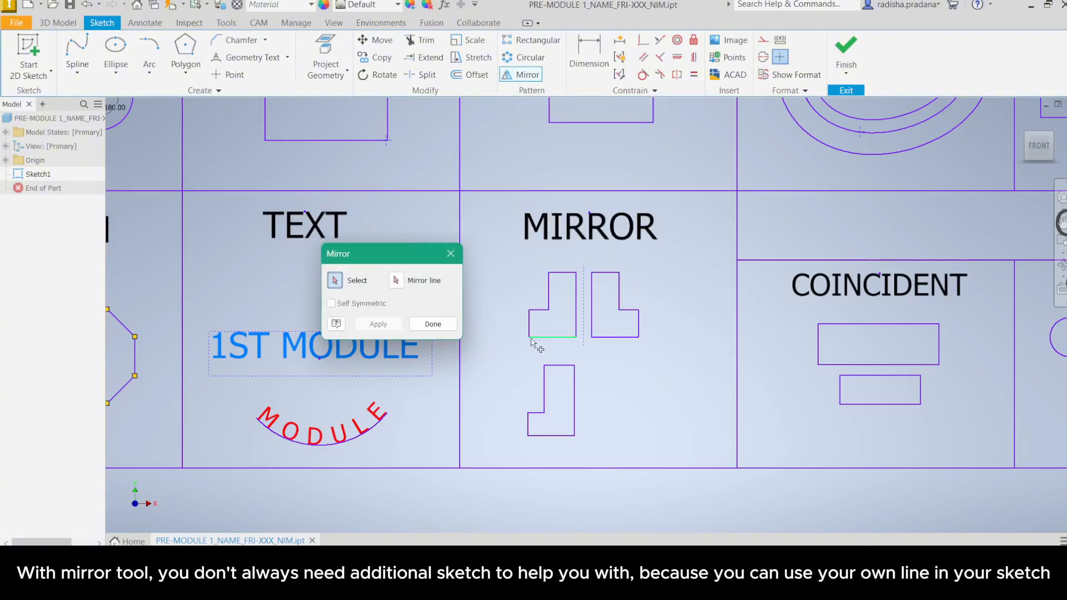
{"action": "left_click_drag", "start_coordinate": [505, 352], "coordinate": [606, 452]}
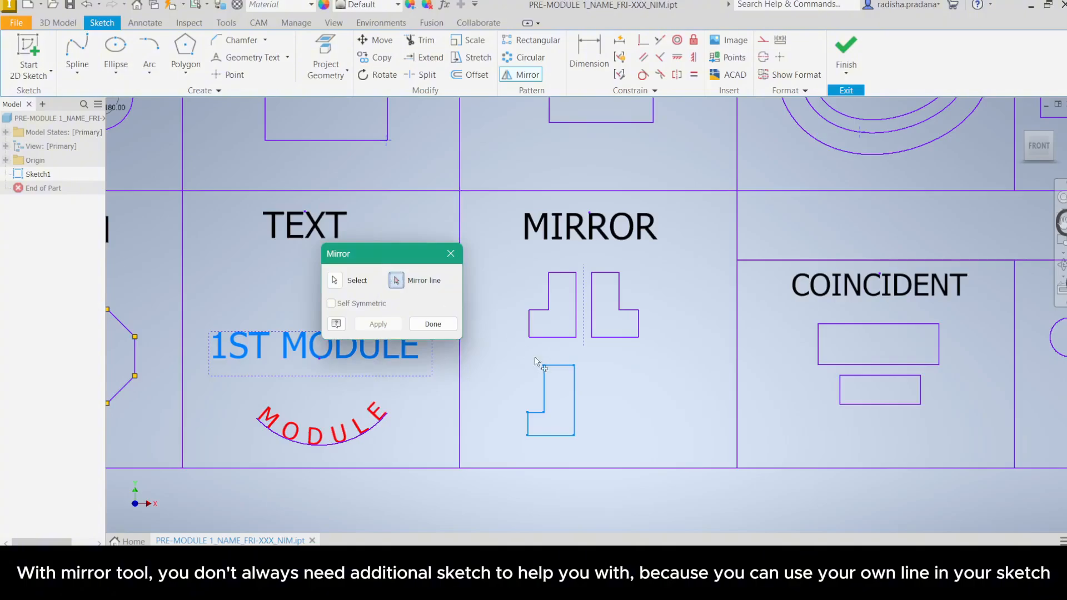
{"action": "left_click", "coordinate": [573, 398]}
{"action": "left_click", "coordinate": [381, 324]}
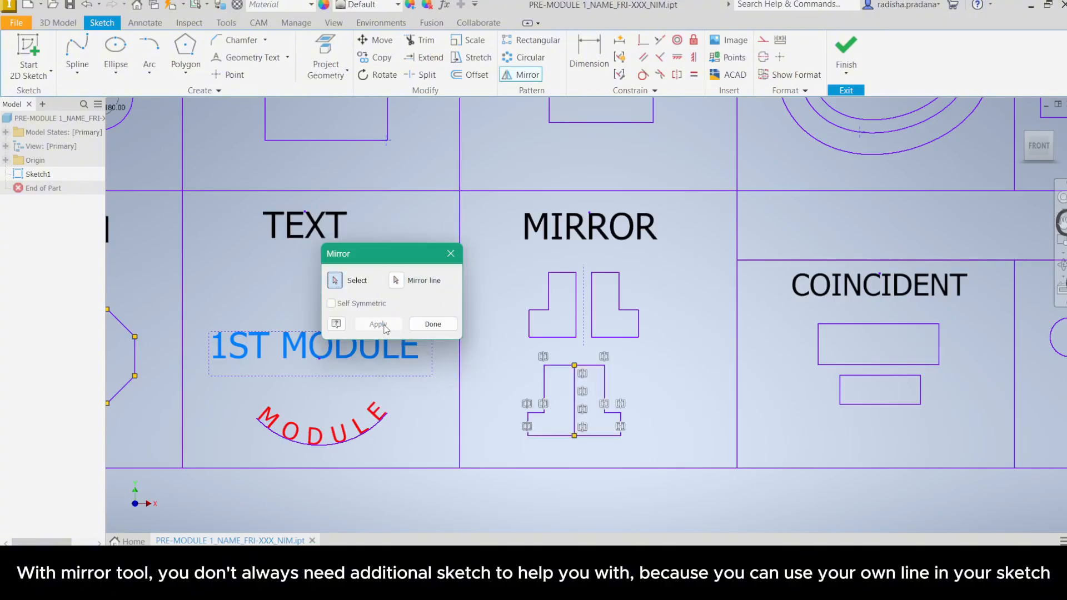
{"action": "left_click", "coordinate": [423, 327]}
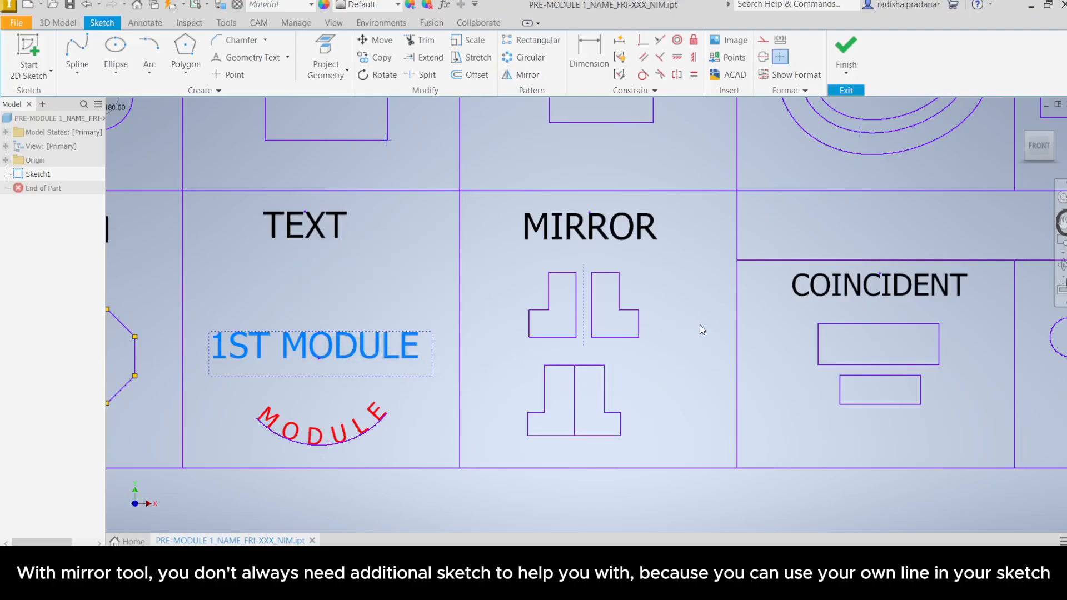
In the COINCIDENT cell, make the midpoint of the small rectangle's top edge coincident with the midpoint of the large rectangle's bottom edge.
{"action": "scroll", "coordinate": [728, 321], "scroll_direction": "up", "scroll_amount": 3}
{"action": "scroll", "coordinate": [728, 321], "scroll_direction": "down", "scroll_amount": 3}
{"action": "mouse_move", "coordinate": [732, 323]}
{"action": "middle_mouse_down"}
{"action": "mouse_move", "coordinate": [395, 308]}
{"action": "mouse_move", "coordinate": [300, 320]}
{"action": "mouse_move", "coordinate": [343, 333]}
{"action": "middle_mouse_up"}
{"action": "scroll", "coordinate": [396, 307], "scroll_direction": "down", "scroll_amount": 2}
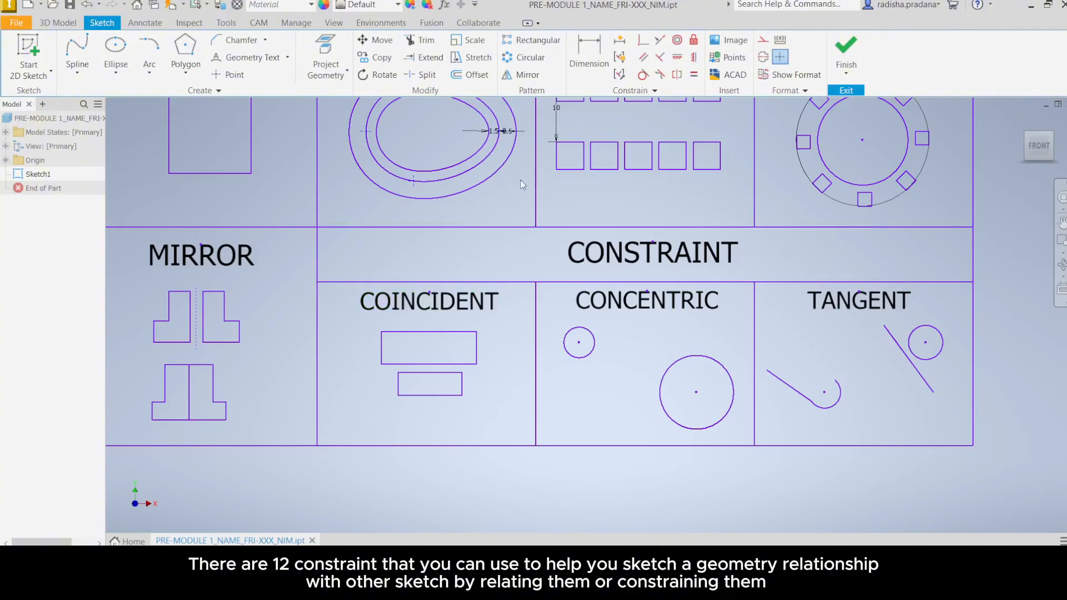
{"action": "left_click", "coordinate": [643, 41]}
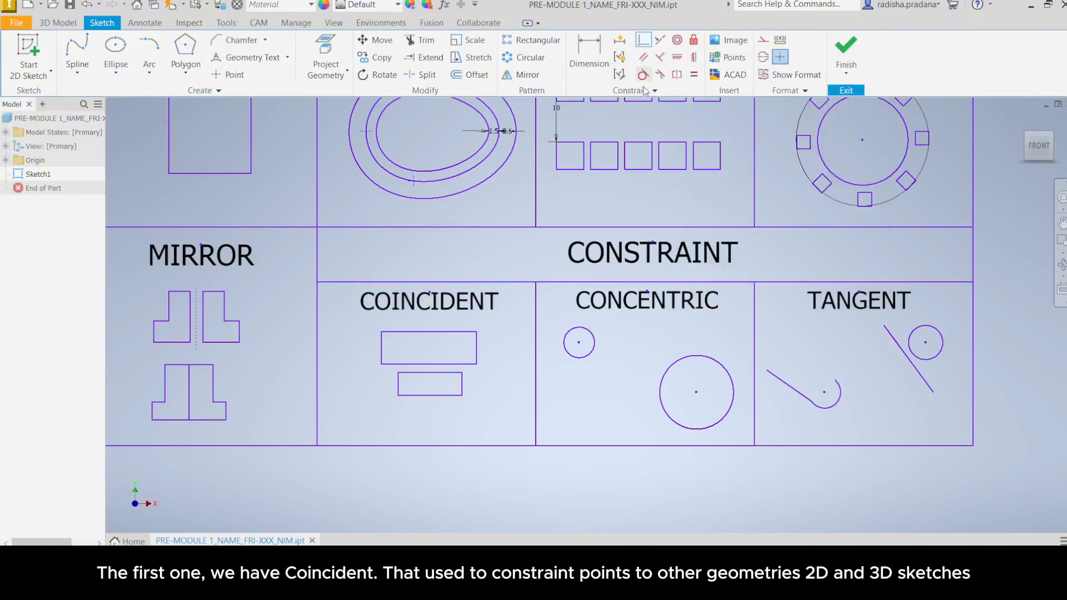
{"action": "left_click", "coordinate": [430, 373]}
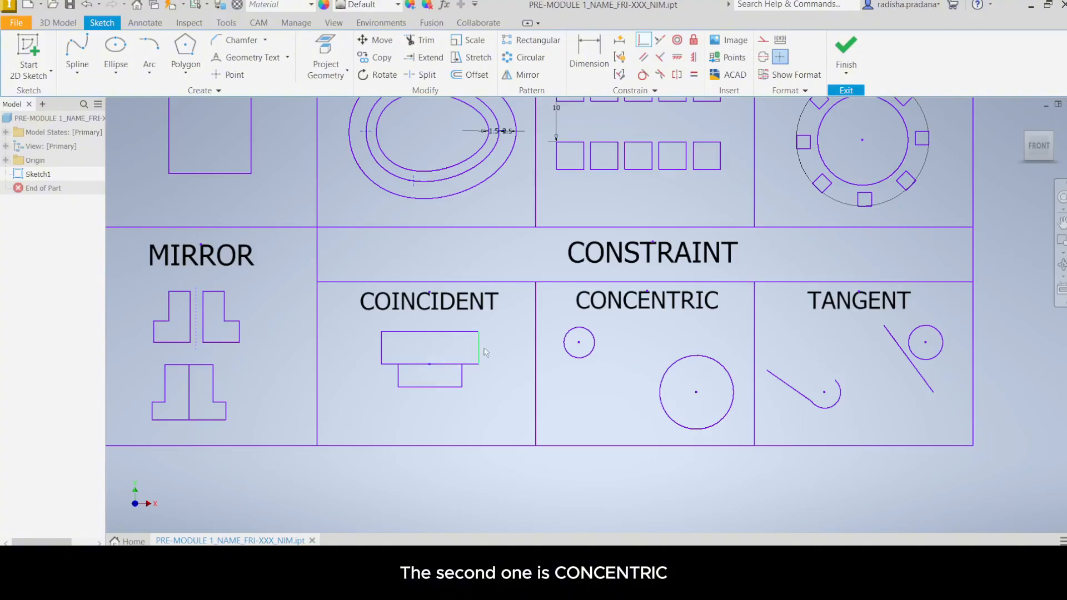
{"action": "key", "text": "Escape"}
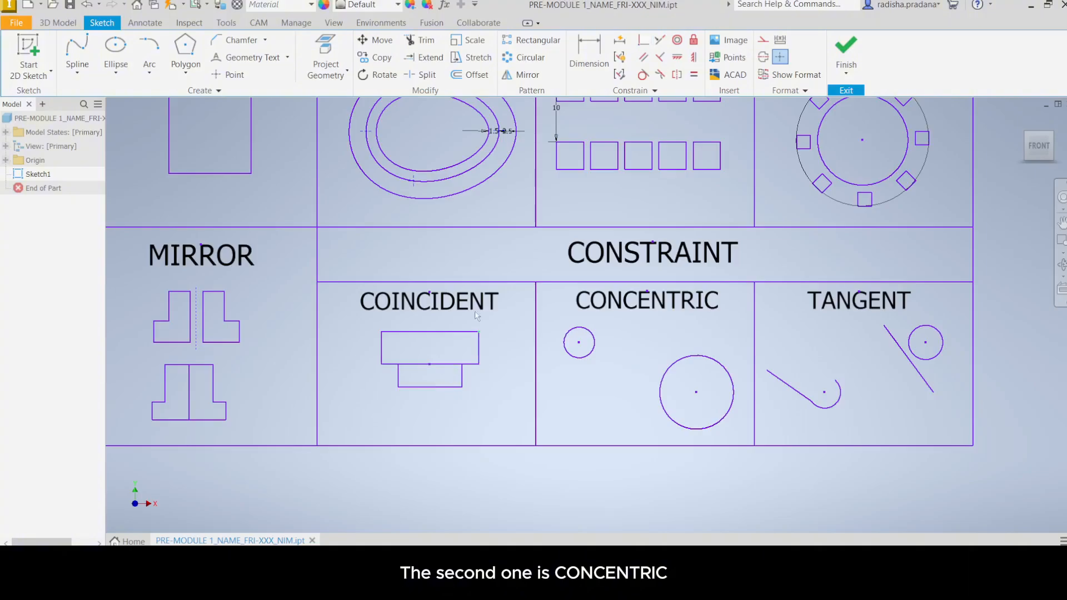
Try a concentric constraint that moves the large circle onto the small circle's centre in the CONCENTRIC cell, and undo it.
{"action": "left_click", "coordinate": [678, 41]}
{"action": "left_click", "coordinate": [705, 365]}
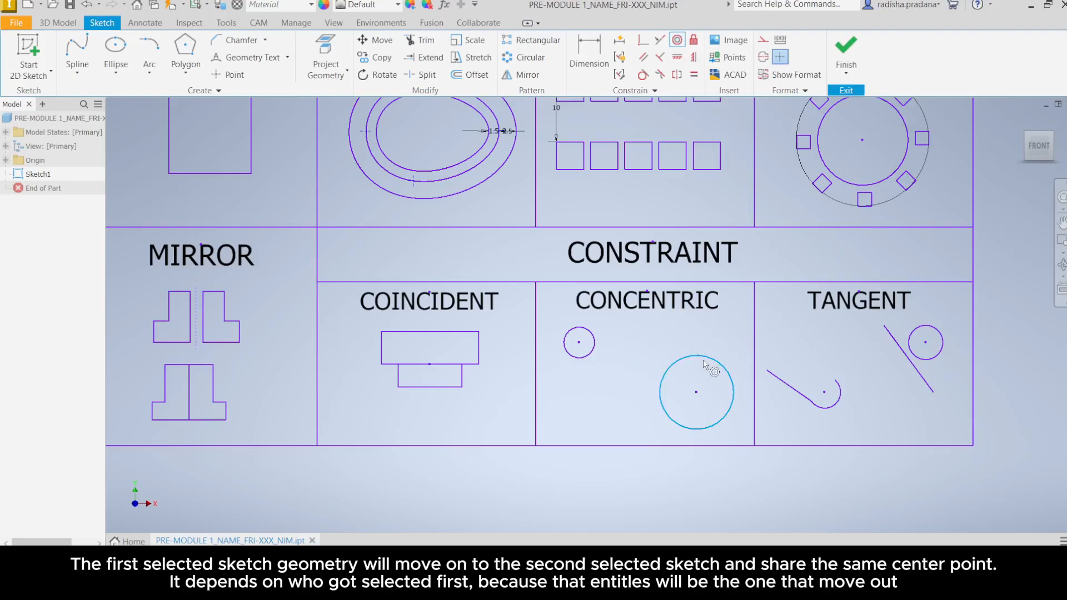
{"action": "left_click", "coordinate": [594, 352]}
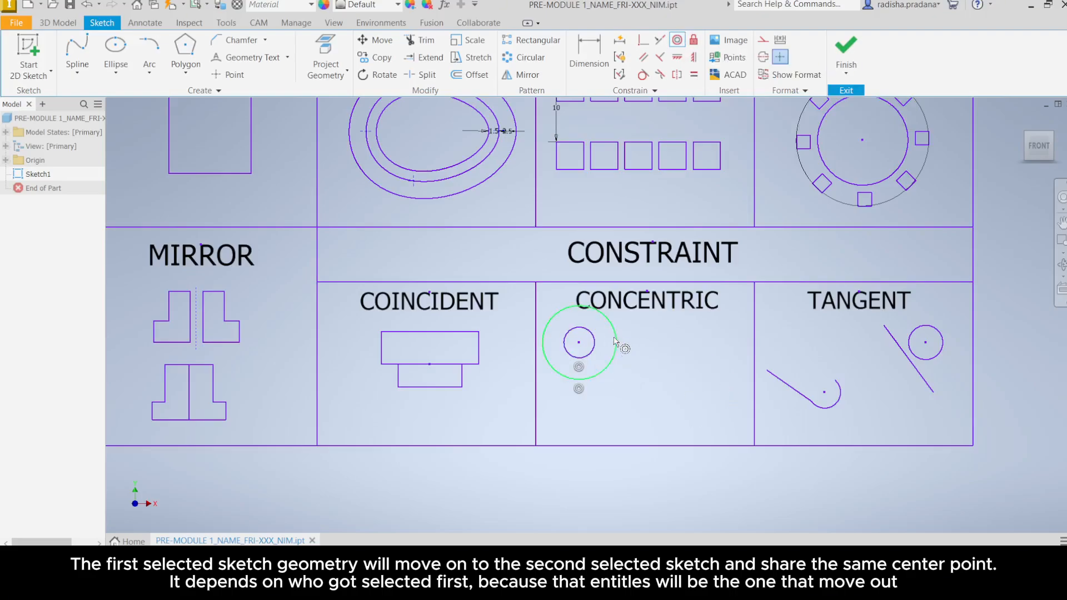
{"action": "key", "text": "Escape"}
{"action": "key", "text": "ctrl+z"}
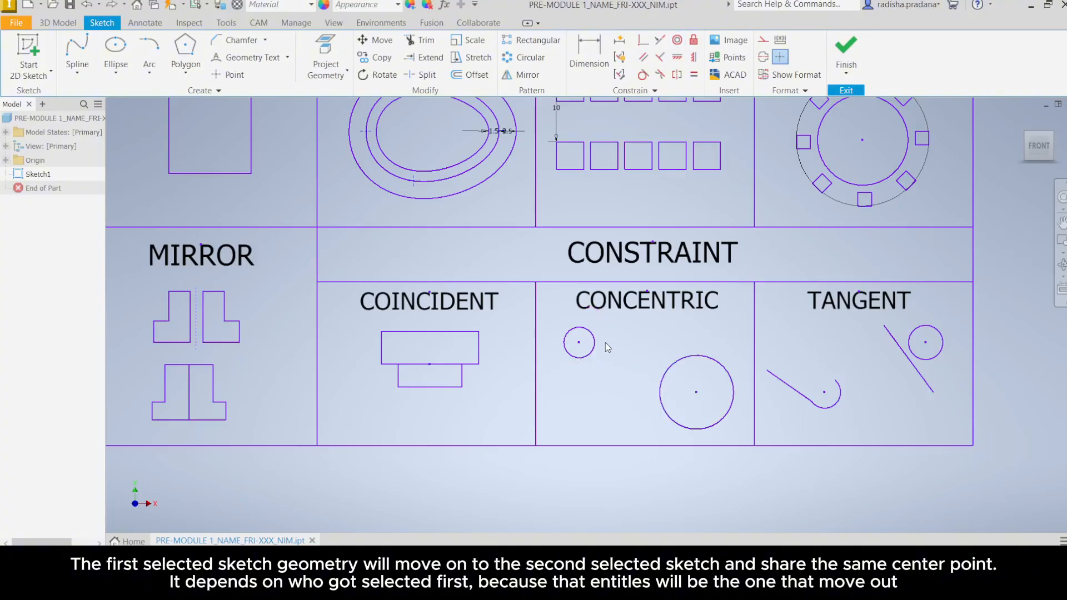
Apply a concentric constraint that moves the small circle onto the large circle's centre in the CONCENTRIC cell.
{"action": "left_click", "coordinate": [684, 42]}
{"action": "left_click", "coordinate": [594, 342]}
{"action": "left_click", "coordinate": [661, 396]}
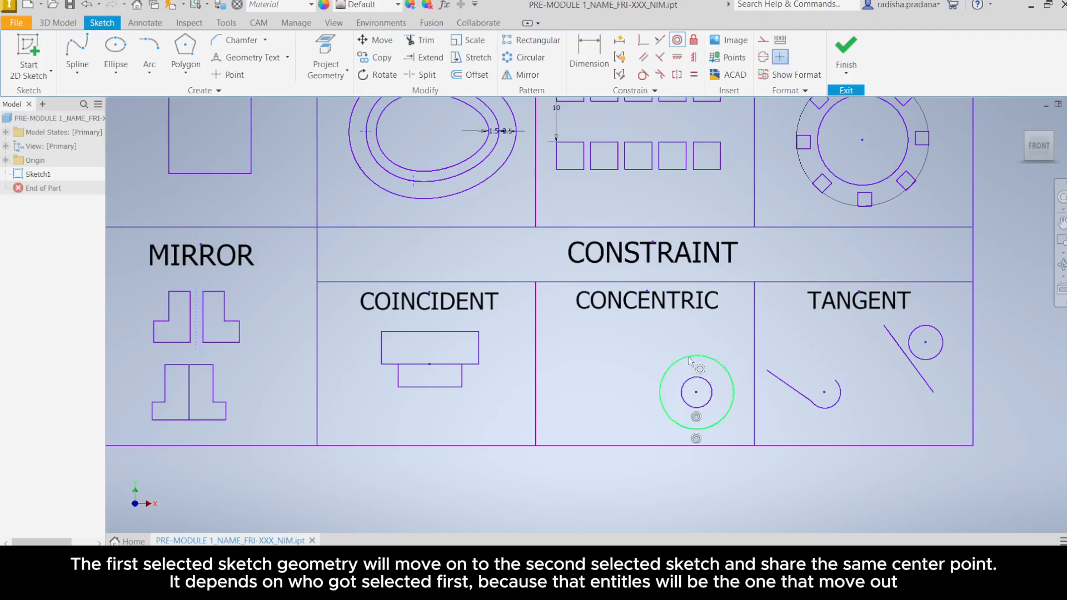
{"action": "key", "text": "Escape"}
Apply a tangent constraint between the slanted line and the connected arc of the hook shape in the TANGENT cell.
{"action": "middle_click_drag", "start_coordinate": [814, 338], "coordinate": [584, 335]}
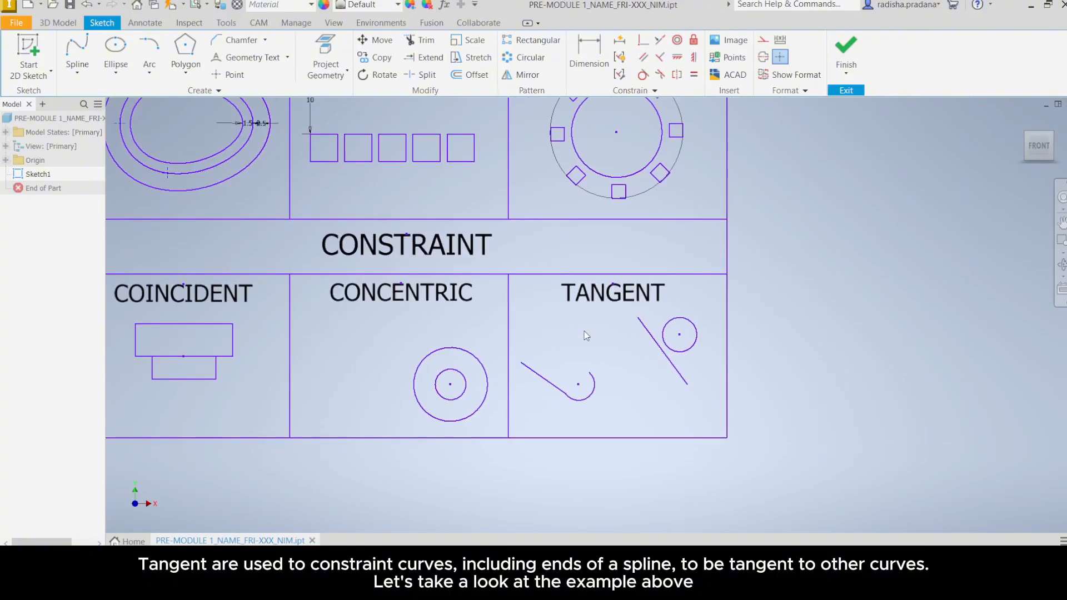
{"action": "scroll", "coordinate": [596, 384], "scroll_direction": "up", "scroll_amount": 6}
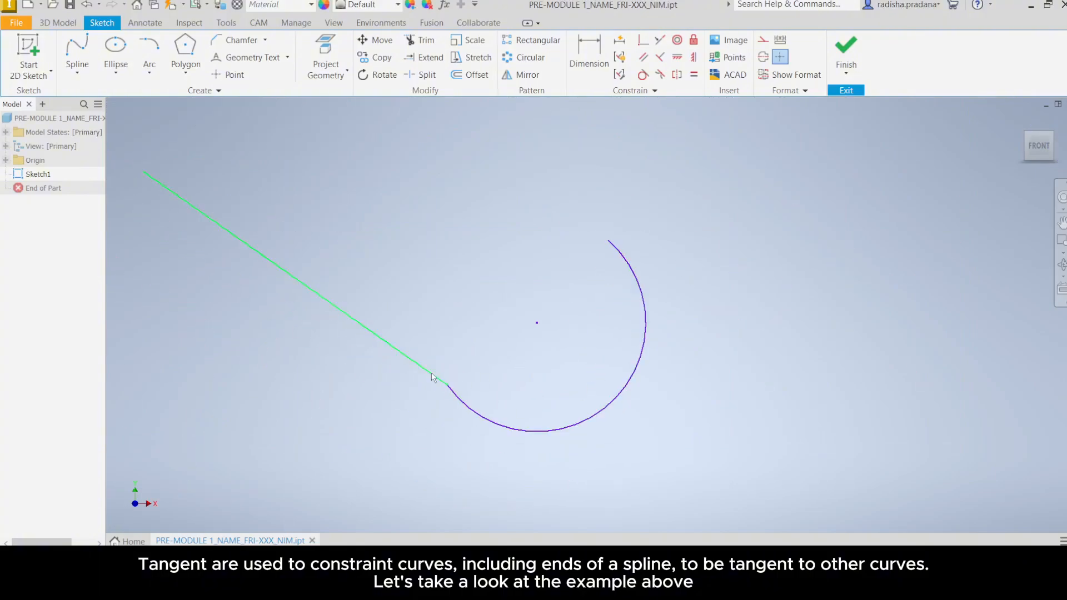
{"action": "left_click", "coordinate": [645, 75]}
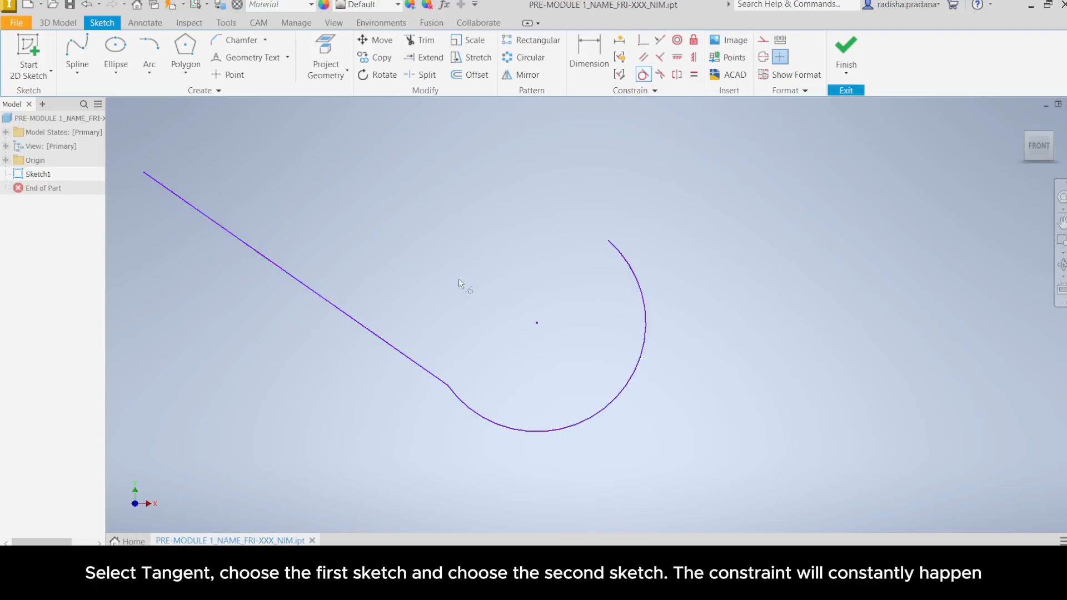
{"action": "left_click", "coordinate": [433, 381]}
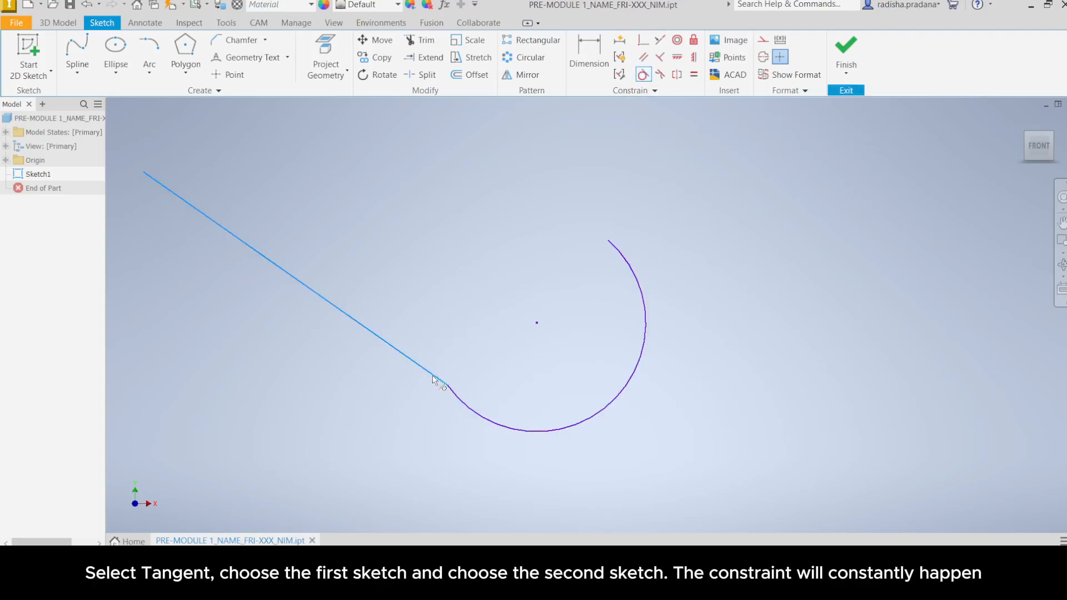
{"action": "left_click", "coordinate": [456, 401]}
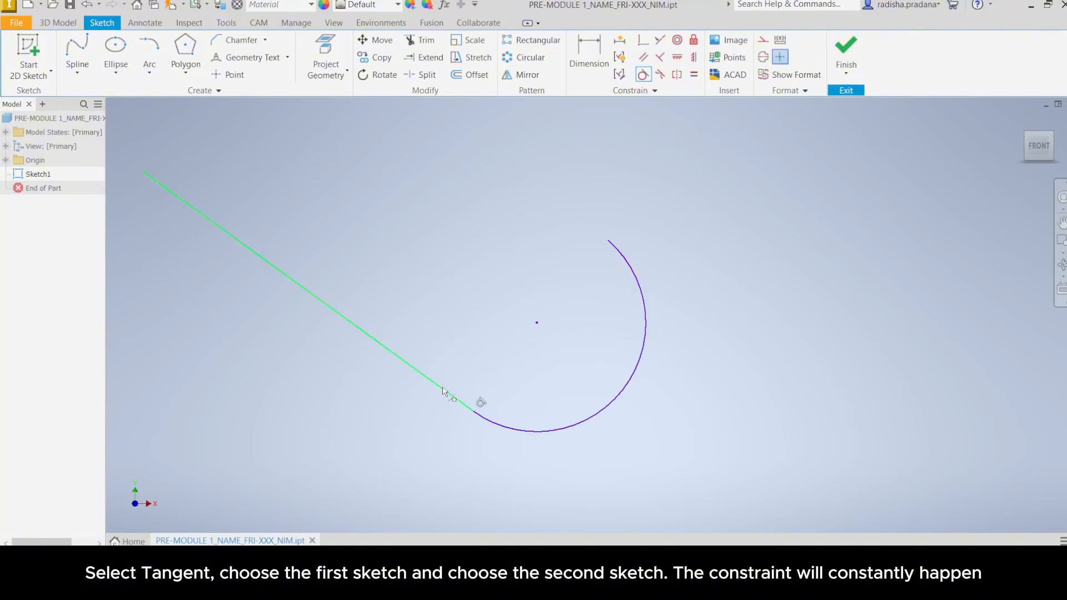
Try a tangent constraint in the TANGENT cell with the separate circle chosen first and the slanted line beside it second, and undo it.
{"action": "scroll", "coordinate": [525, 358], "scroll_direction": "down", "scroll_amount": 5}
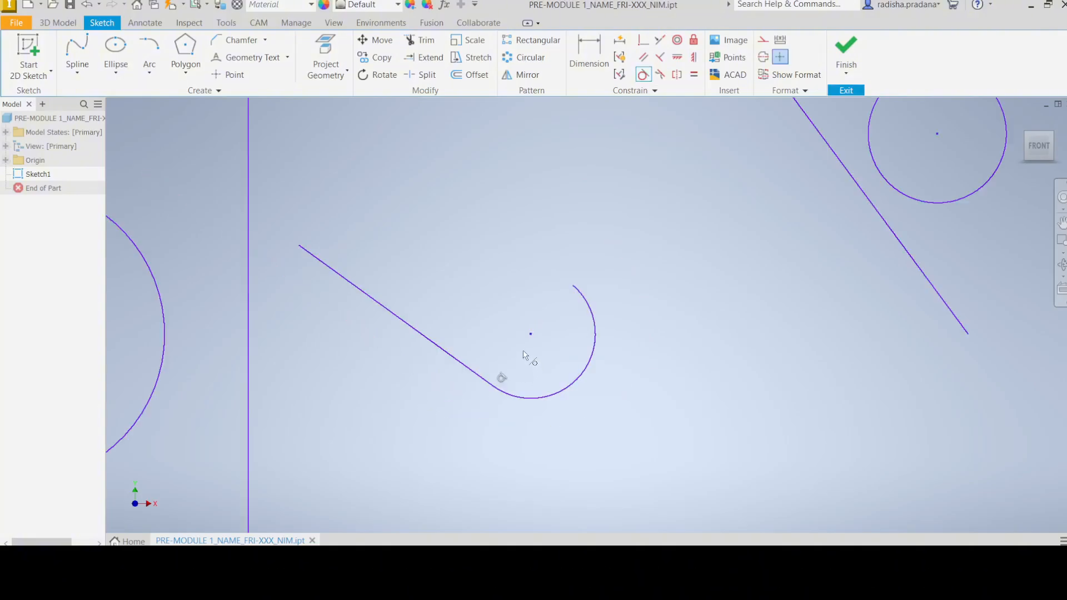
{"action": "mouse_move", "coordinate": [596, 294]}
{"action": "middle_mouse_down"}
{"action": "mouse_move", "coordinate": [573, 321]}
{"action": "mouse_move", "coordinate": [479, 369]}
{"action": "middle_mouse_up"}
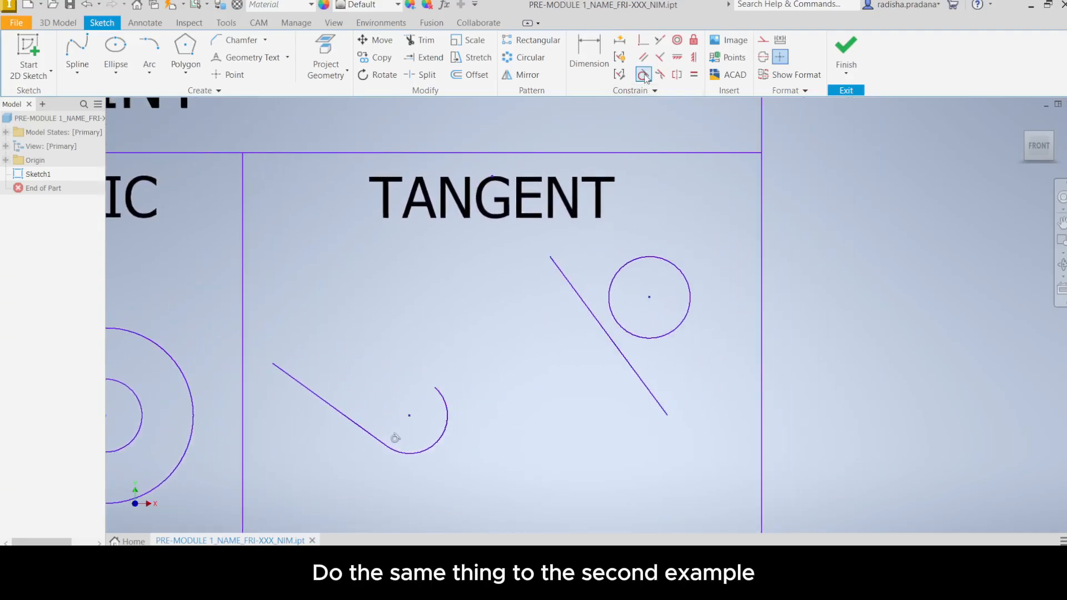
{"action": "left_click", "coordinate": [613, 322]}
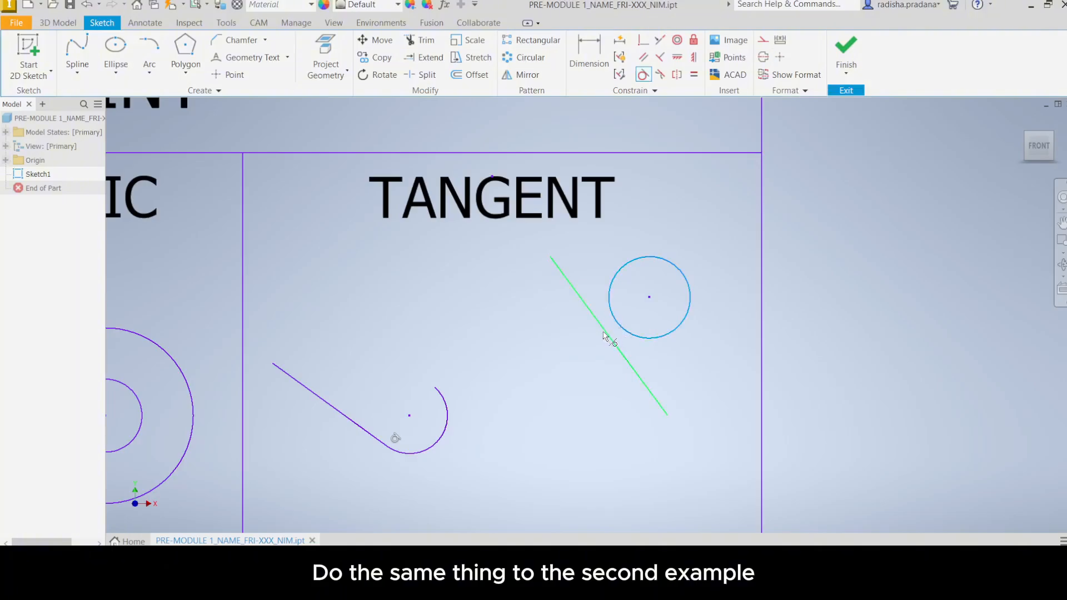
{"action": "left_click", "coordinate": [603, 332]}
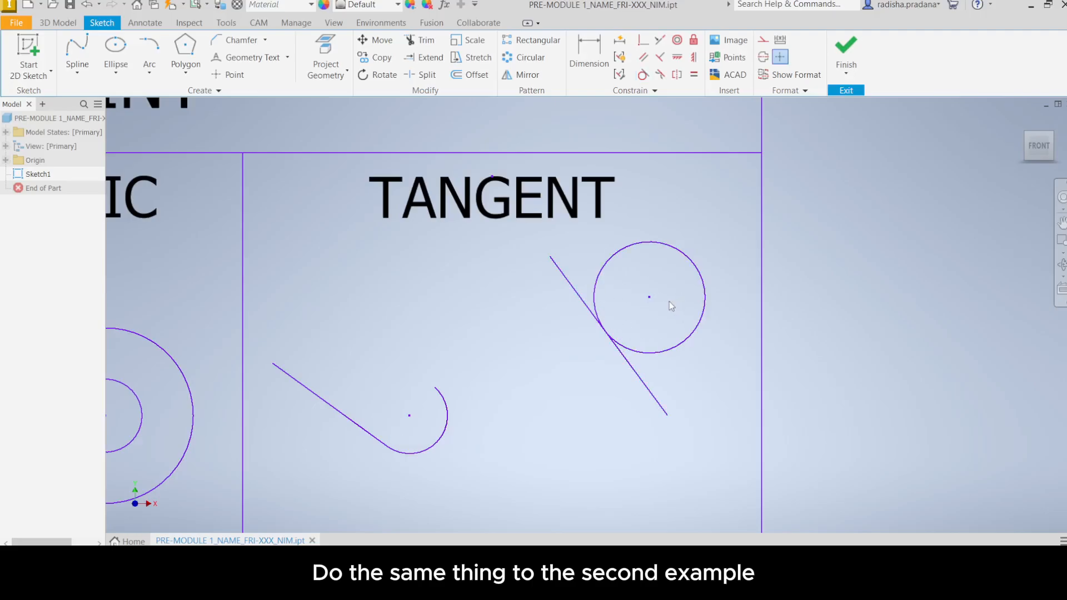
{"action": "key", "text": "ctrl+z"}
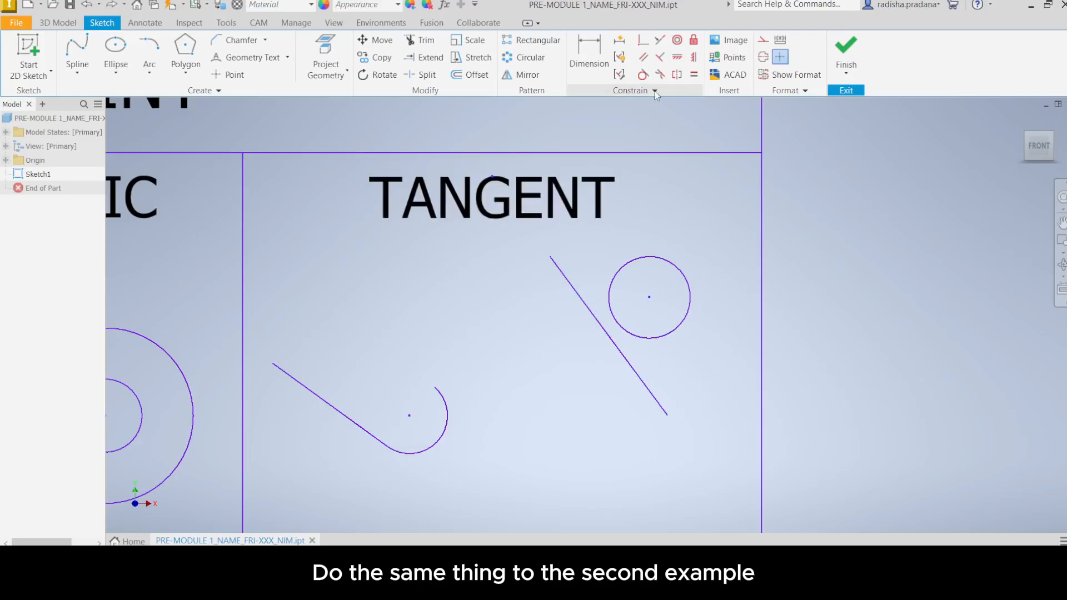
Apply a tangent constraint in the TANGENT cell with the separate slanted line chosen first, so the line moves onto the circle.
{"action": "left_click", "coordinate": [644, 76]}
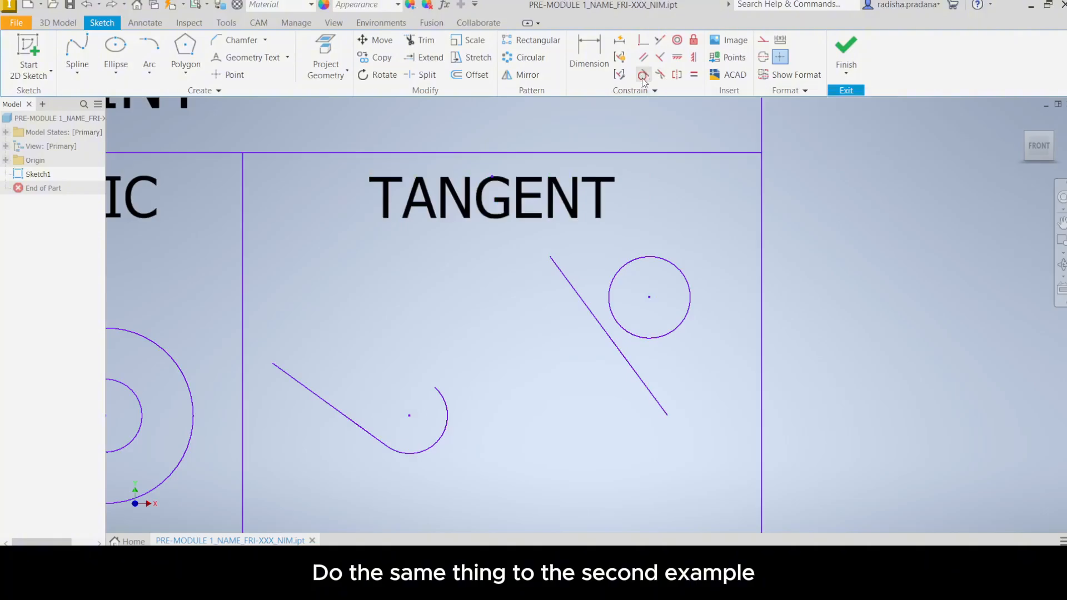
{"action": "left_click", "coordinate": [595, 319]}
{"action": "left_click", "coordinate": [615, 325]}
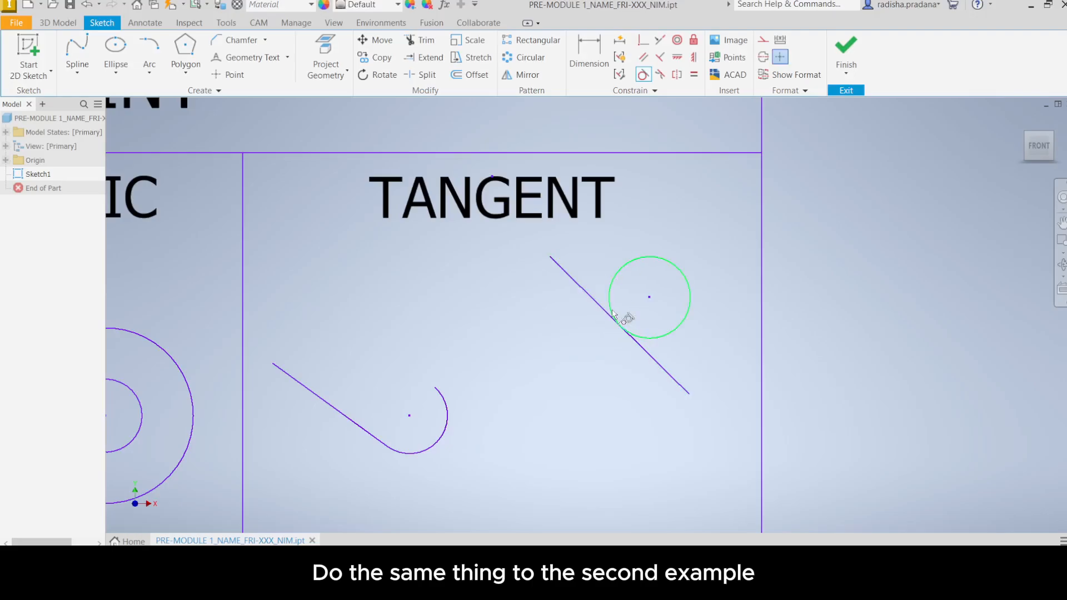
{"action": "scroll", "coordinate": [544, 306], "scroll_direction": "down", "scroll_amount": 4}
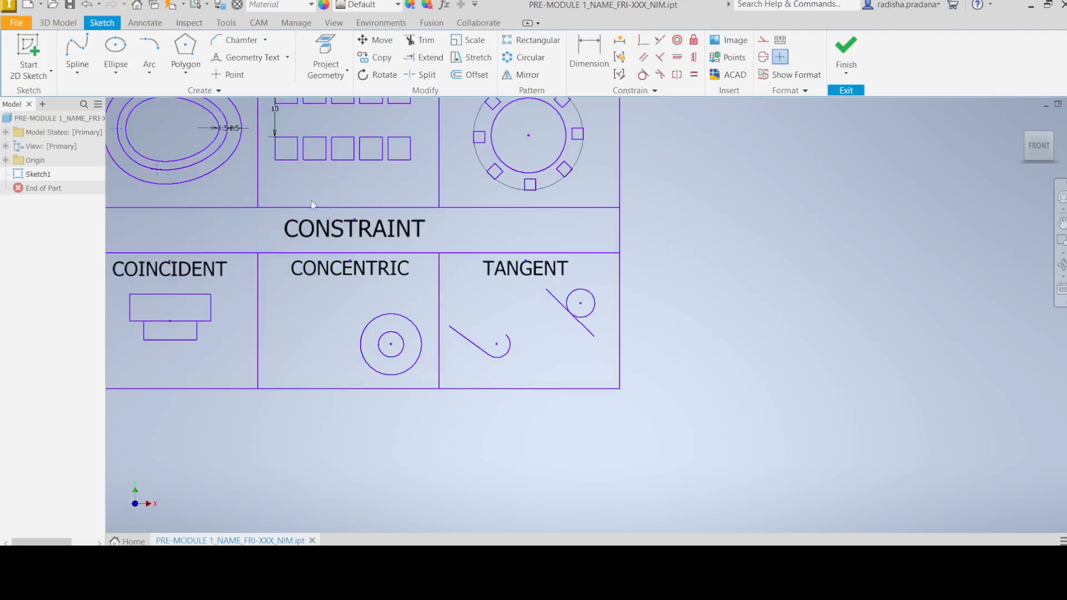
{"action": "middle_click_drag", "start_coordinate": [327, 201], "coordinate": [623, 304]}
{"action": "scroll", "coordinate": [624, 305], "scroll_direction": "down", "scroll_amount": 4}
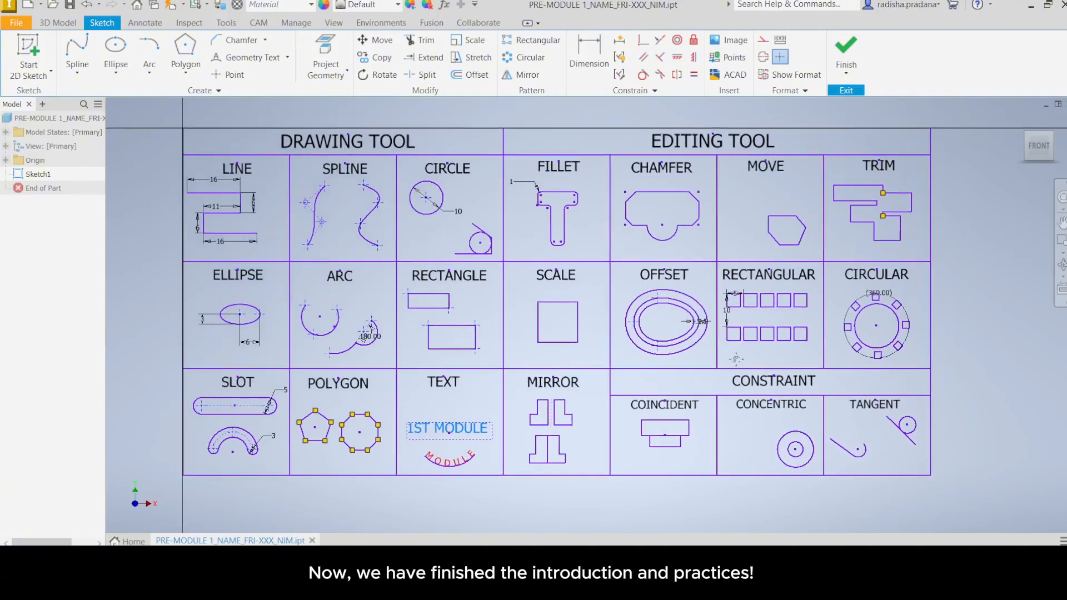
{"action": "middle_click_drag", "start_coordinate": [749, 369], "coordinate": [761, 380]}
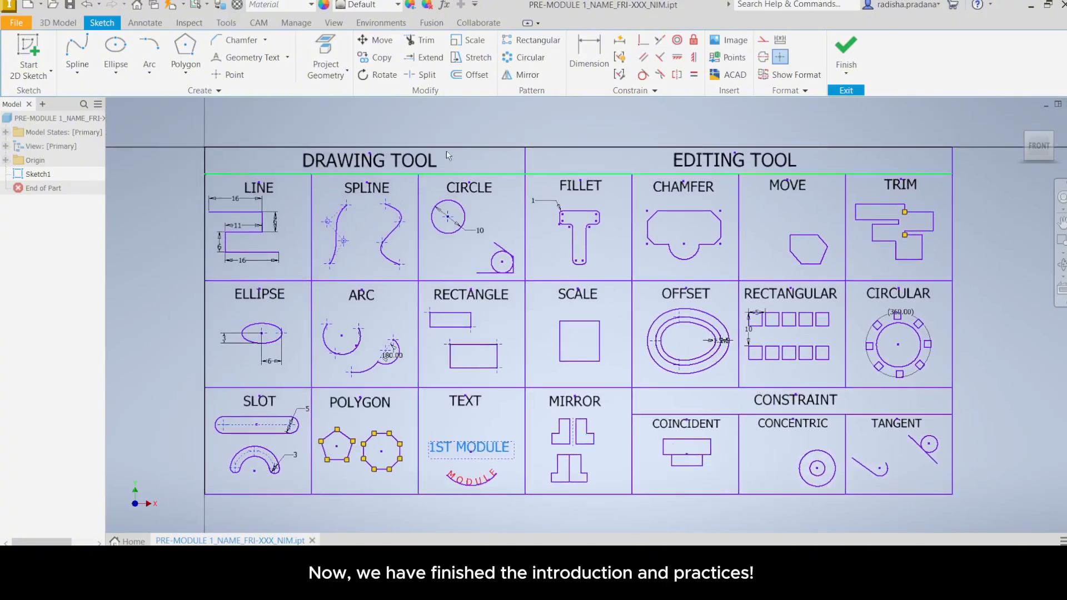